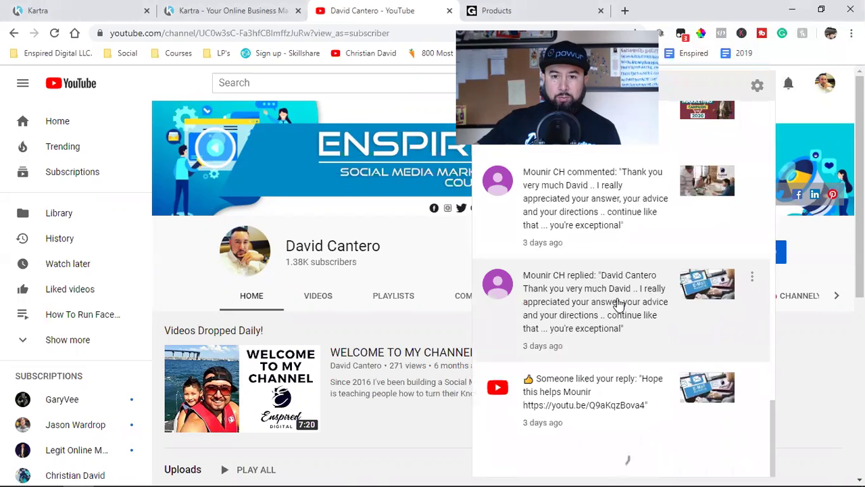
Find the notification about using custom domains for three unrelated businesses with Kartra and open that comment
scroll(620, 290, "down", 5)
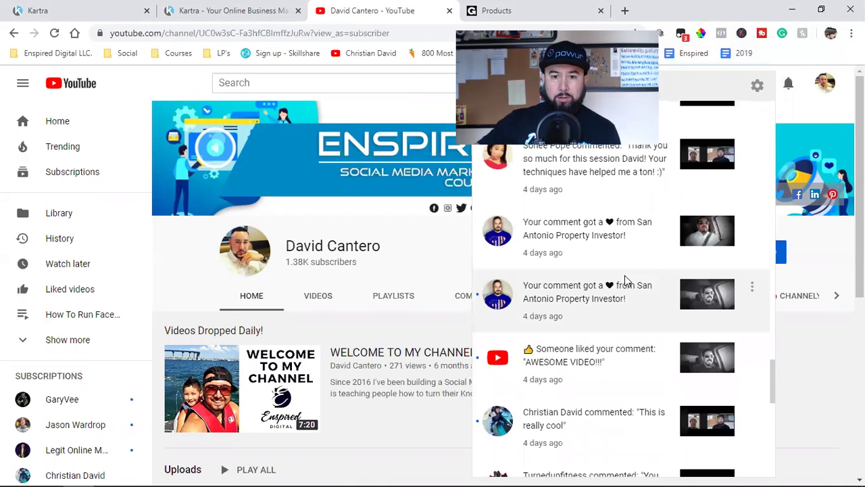
scroll(623, 282, "down", 8)
scroll(626, 282, "up", 10)
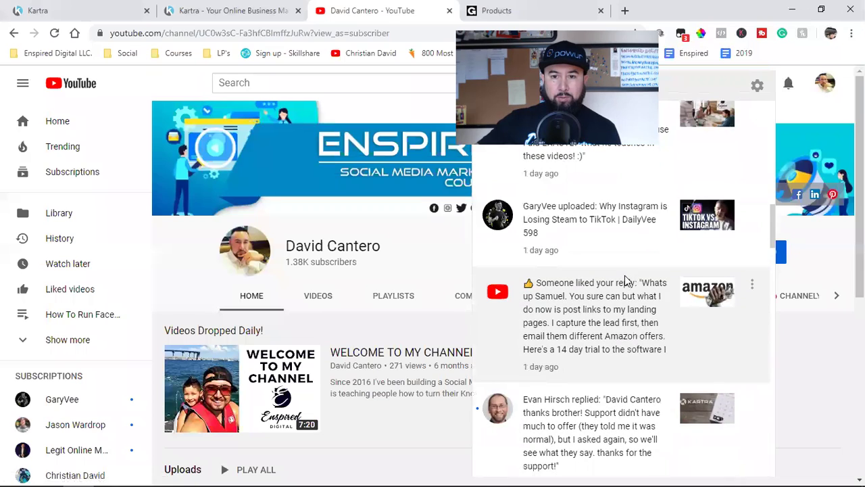
scroll(626, 283, "up", 10)
scroll(624, 280, "down", 5)
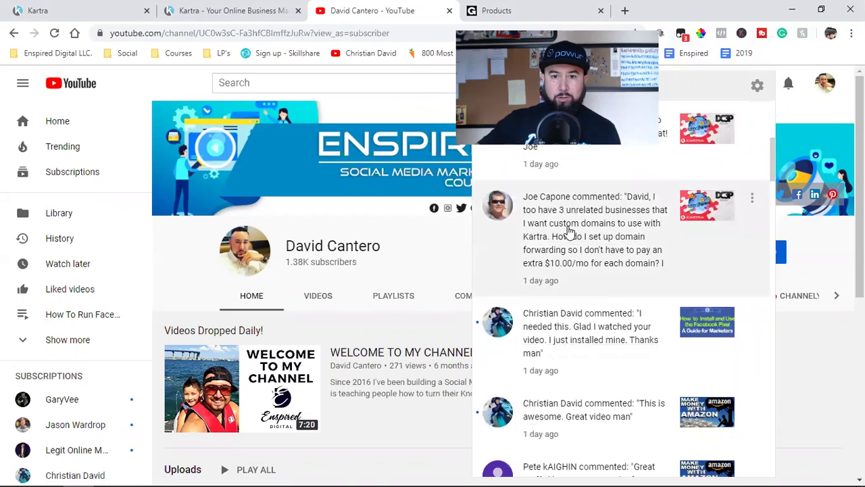
left_click(569, 232)
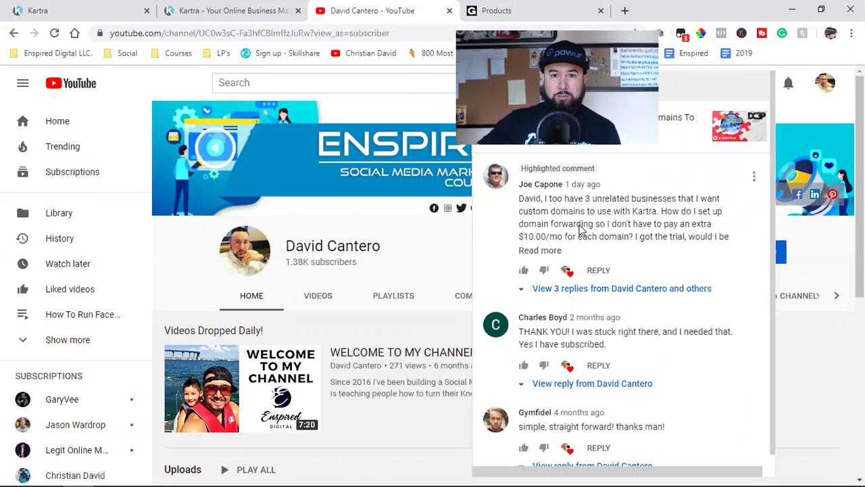
View the commenter's channel in a separate tab, close it, and expand the full text of the highlighted comment
right_click(495, 181)
left_click(507, 188)
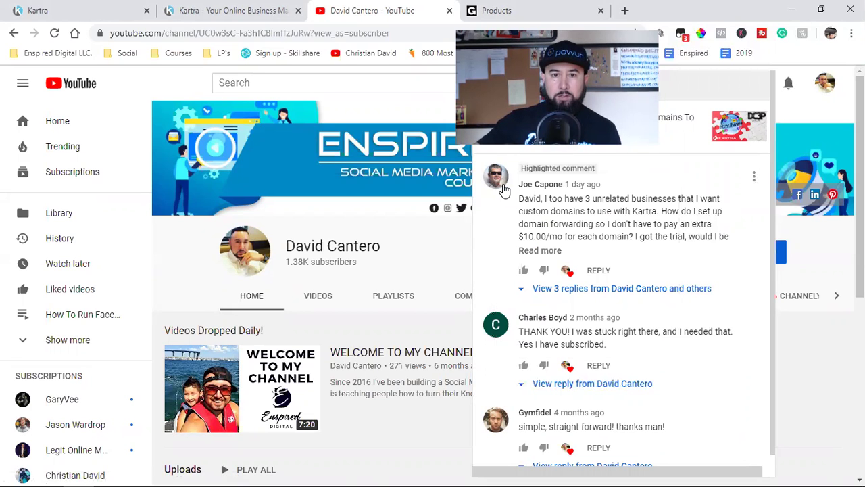
left_click(518, 10)
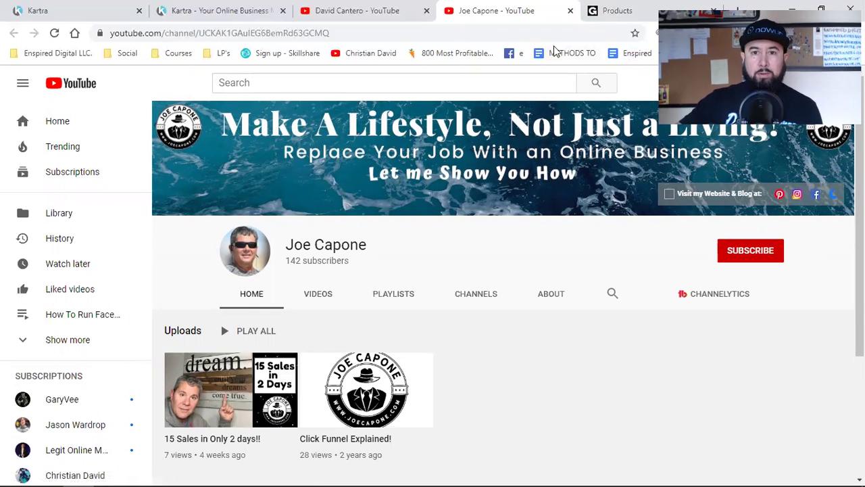
left_click(570, 12)
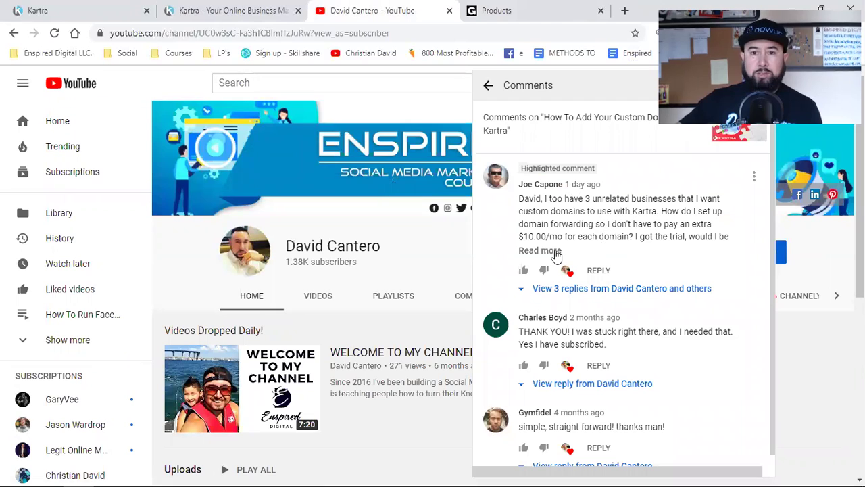
left_click(540, 250)
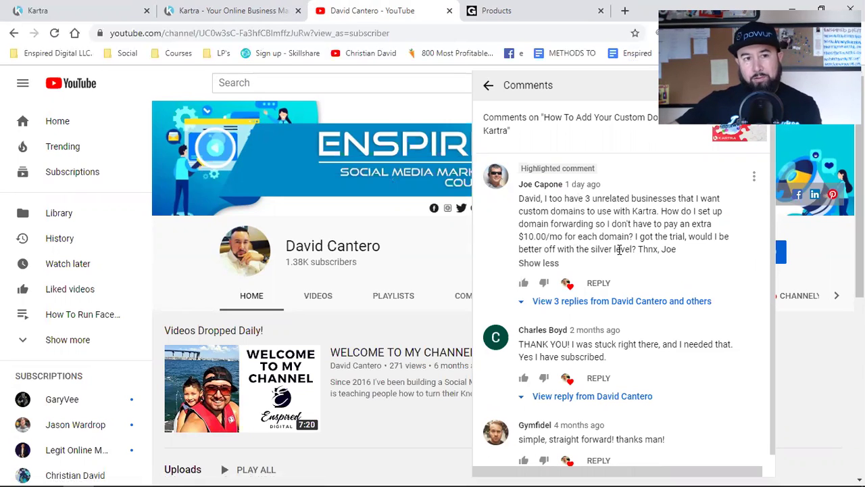
Switch to Kartra, open the affiliate earnings by product, and highlight the due amount for Kartra Starter
left_click(9, 8)
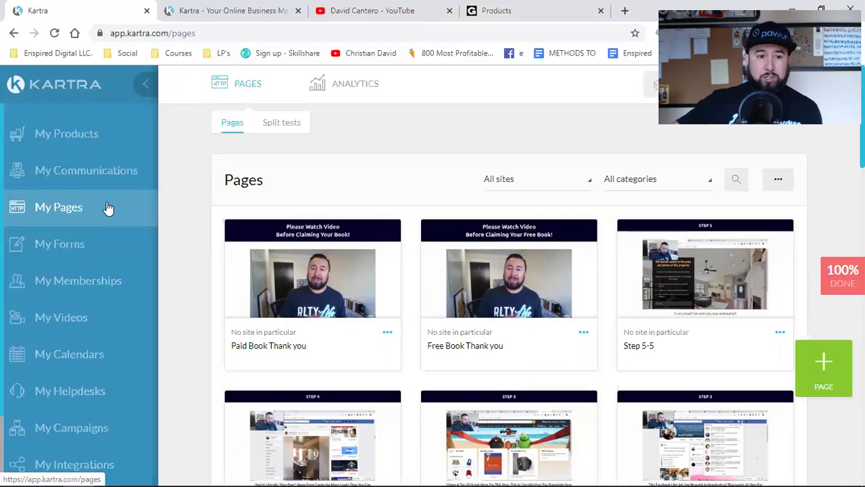
scroll(81, 247, "down", 2)
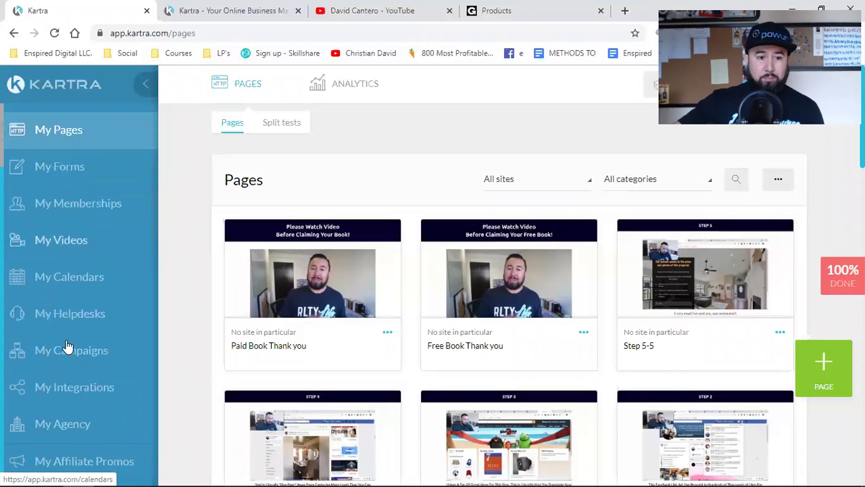
left_click(83, 470)
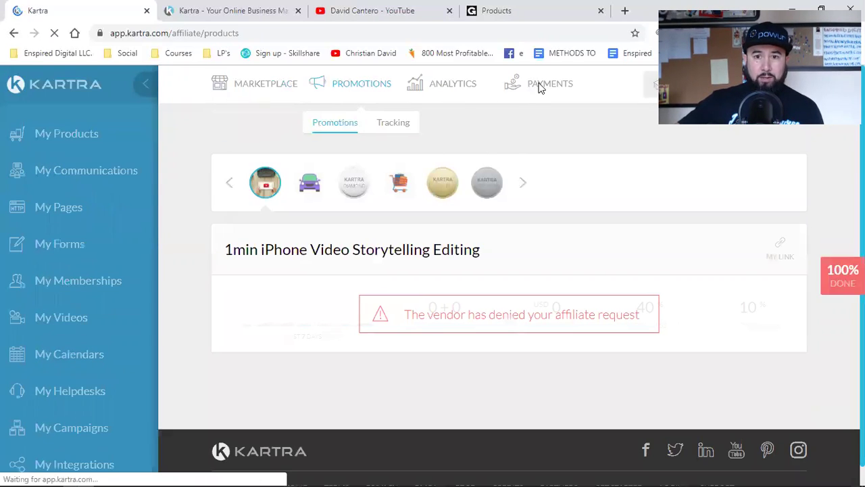
left_click(539, 87)
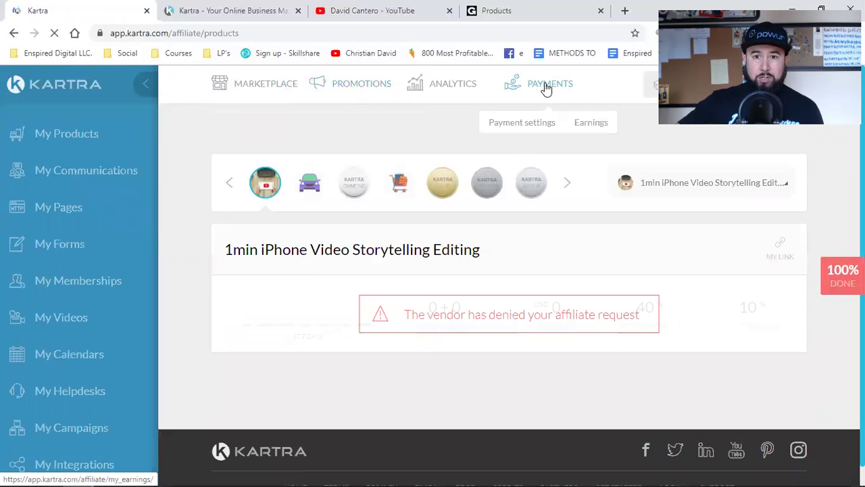
left_click(594, 129)
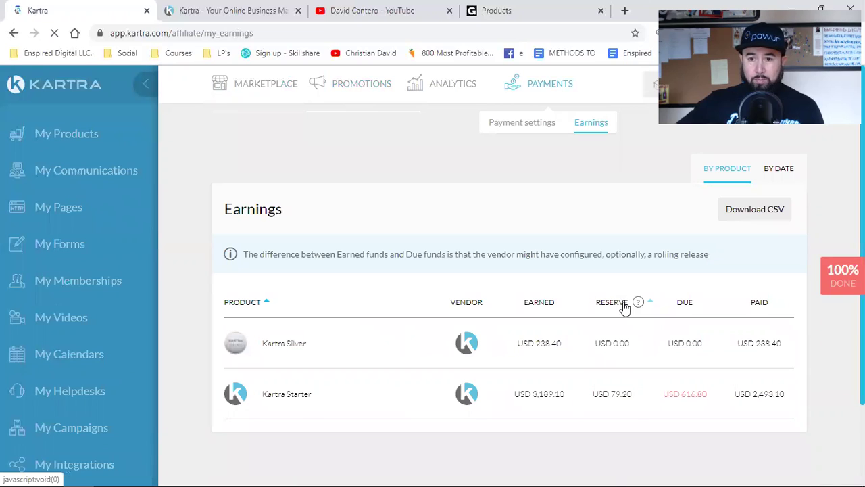
scroll(625, 308, "down", 3)
double_click(684, 296)
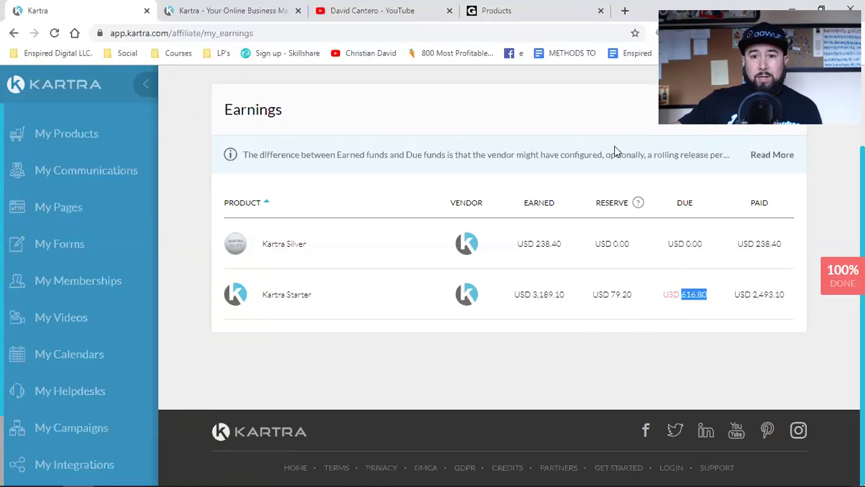
Return to the YouTube channel page and dismiss the comments panel and the channel art dialog
left_click(403, 6)
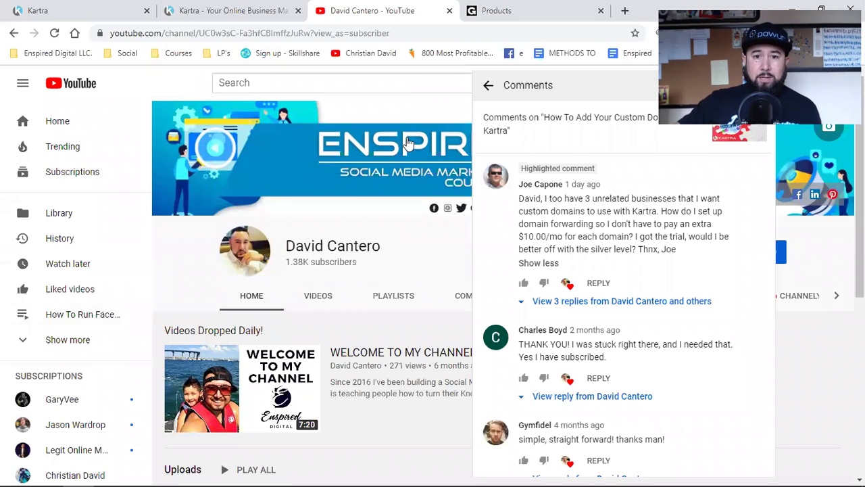
left_click(421, 106)
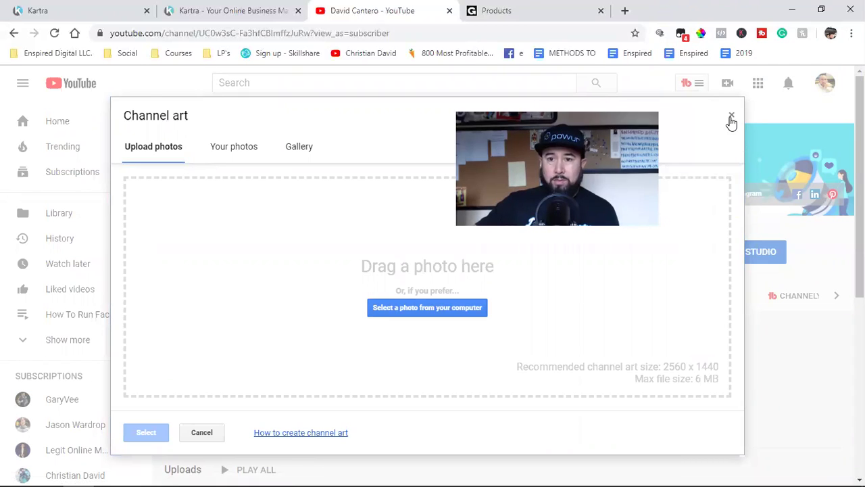
left_click(732, 116)
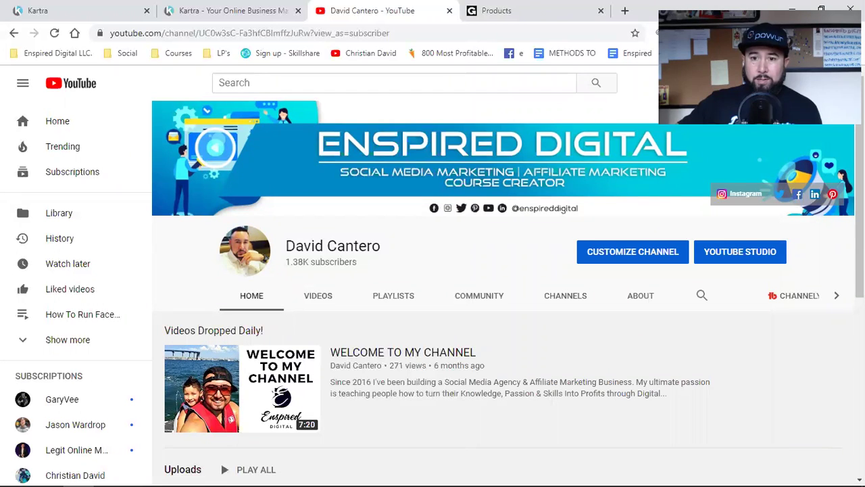
Open the channel's analytics in YouTube Studio, set the period to November, and review the overview with estimated revenue
left_click(613, 259)
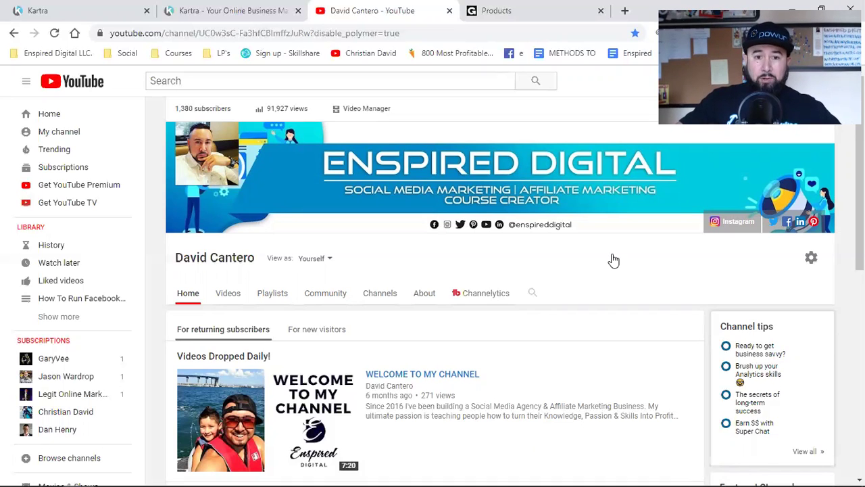
left_click(361, 114)
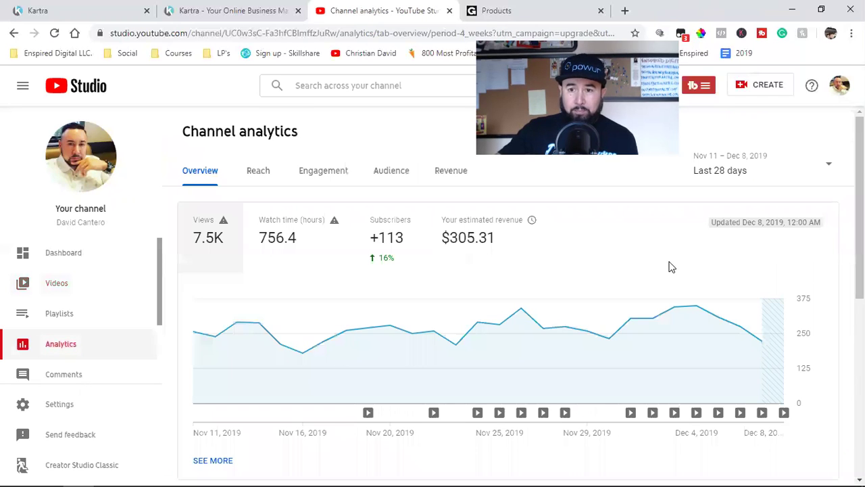
left_click(802, 168)
left_click(727, 338)
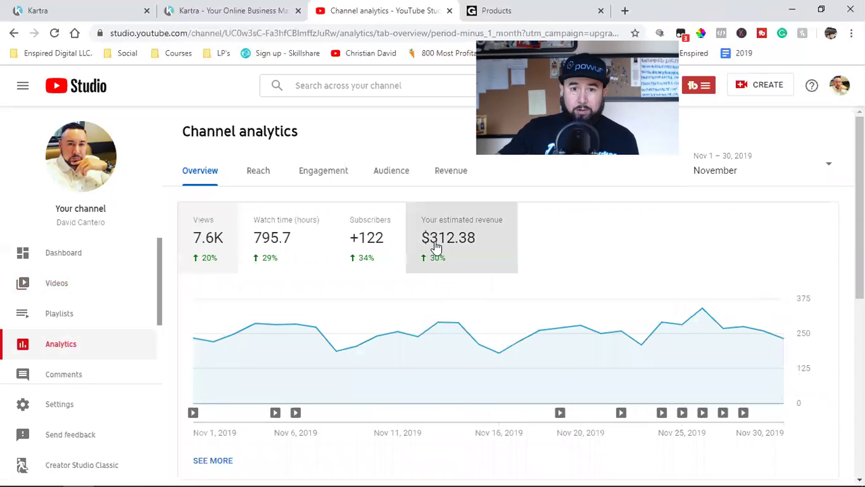
scroll(443, 249, "down", 2)
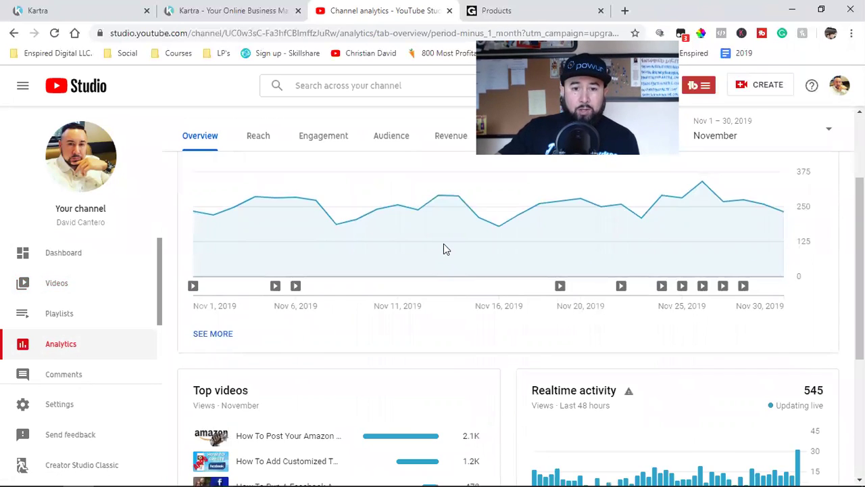
scroll(442, 249, "up", 2)
mouse_move(432, 252)
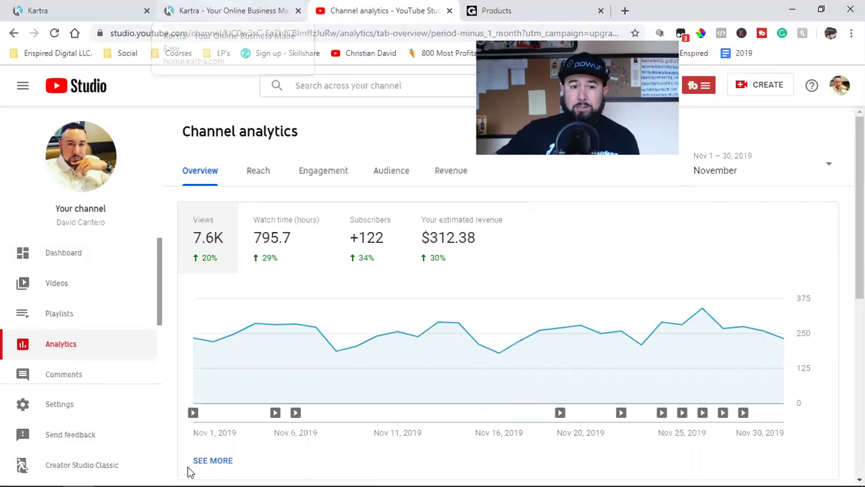
Open the Calculator and add 312 and 616 to combine the YouTube and Kartra earnings
left_click(47, 473)
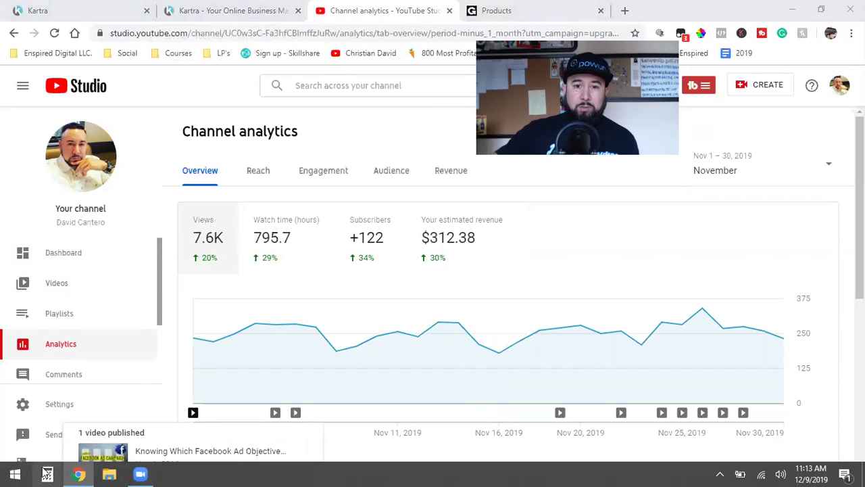
type("312 + ")
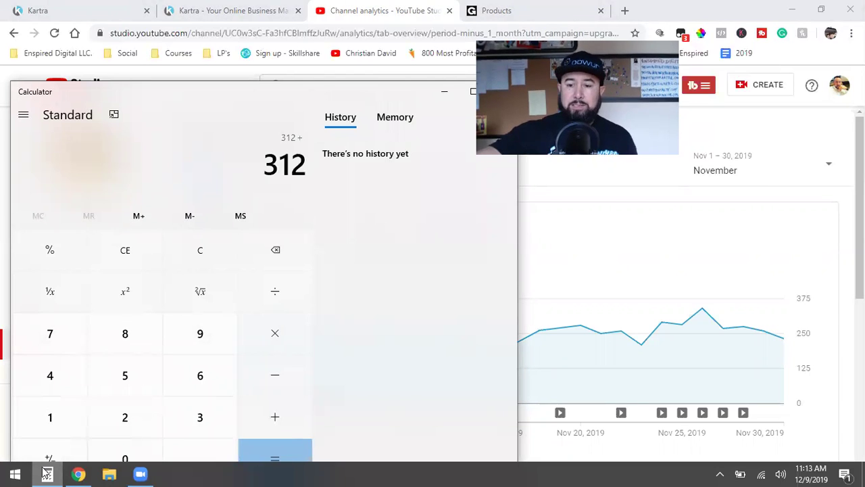
type("616 =")
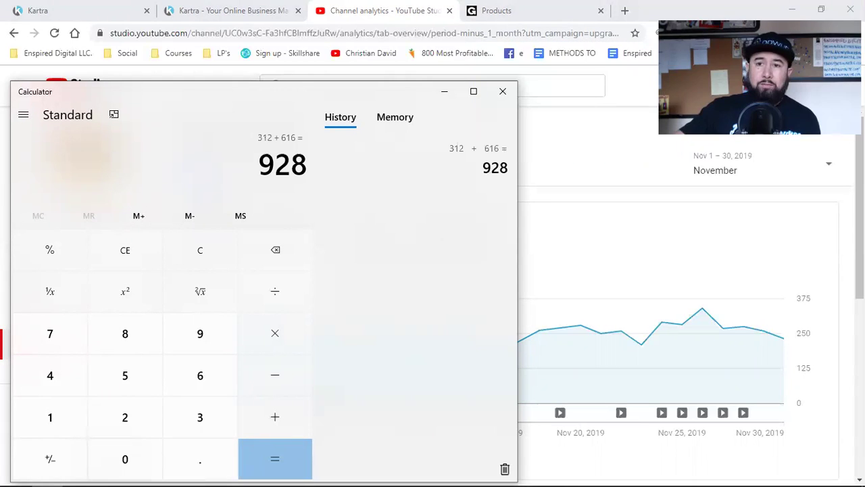
Compare the Kartra affiliate earnings with the channel's November estimated revenue in YouTube Studio
left_click(234, 10)
left_click(74, 10)
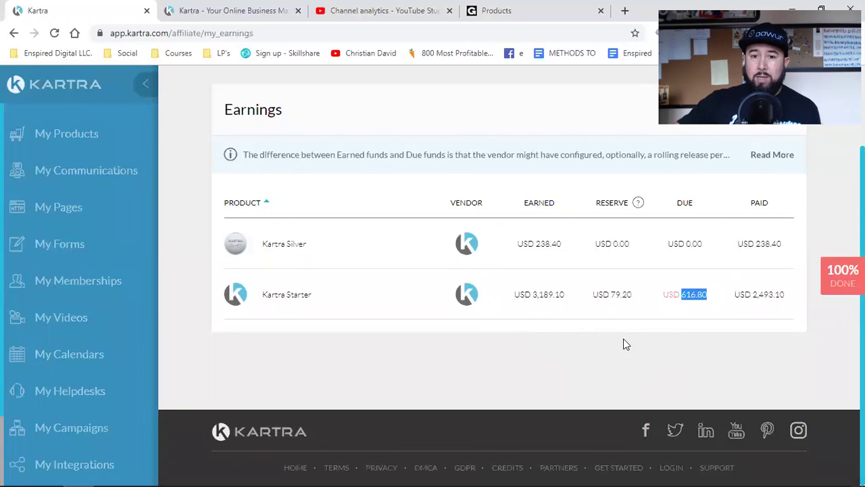
left_click(378, 8)
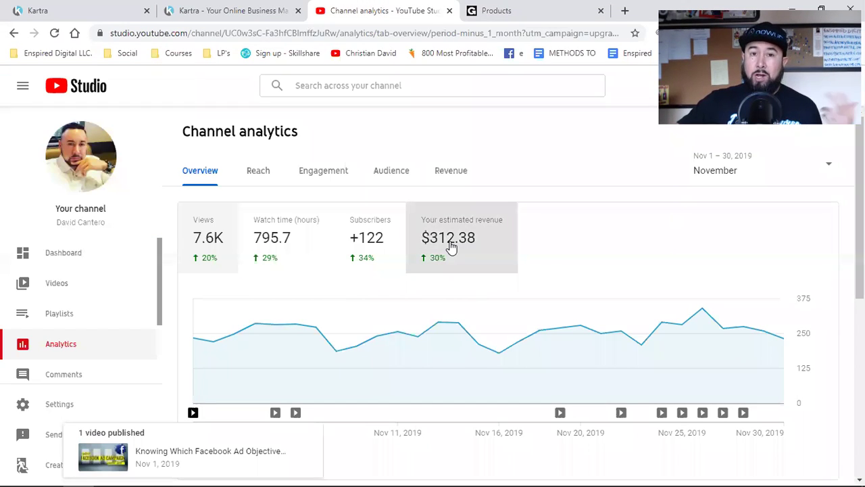
mouse_move(509, 309)
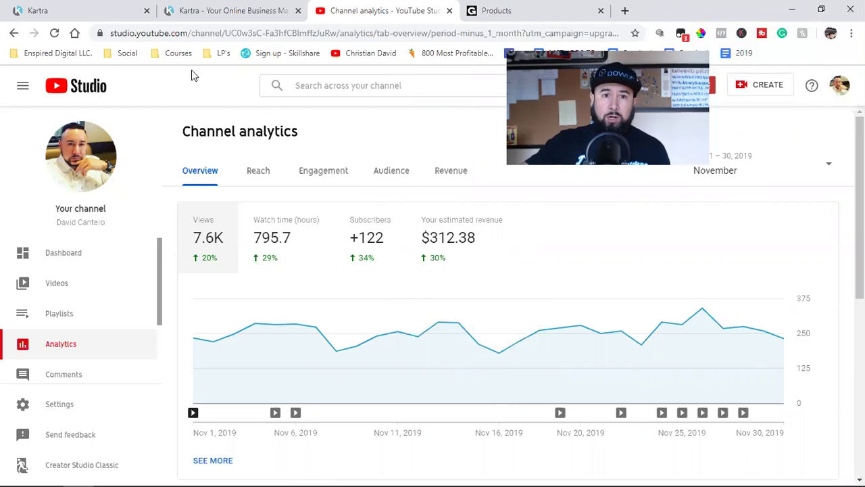
Go from YouTube Studio to the account's own channel page and pause the welcome video
left_click(837, 87)
left_click(806, 158)
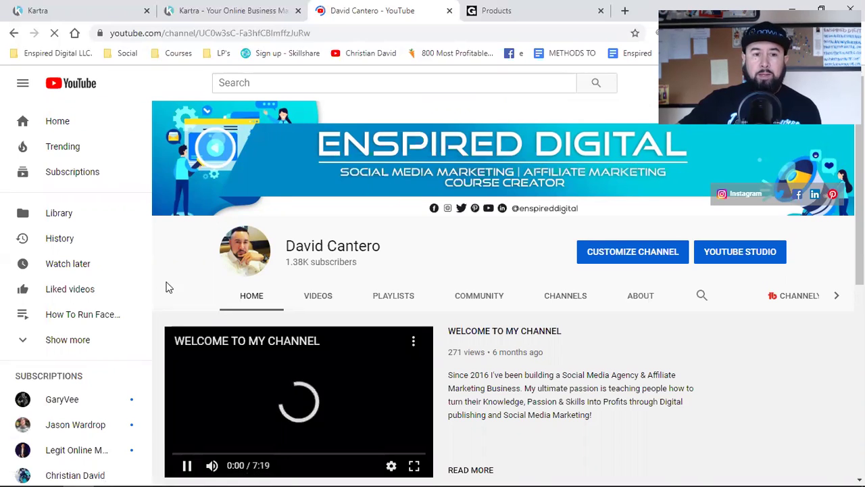
left_click(183, 467)
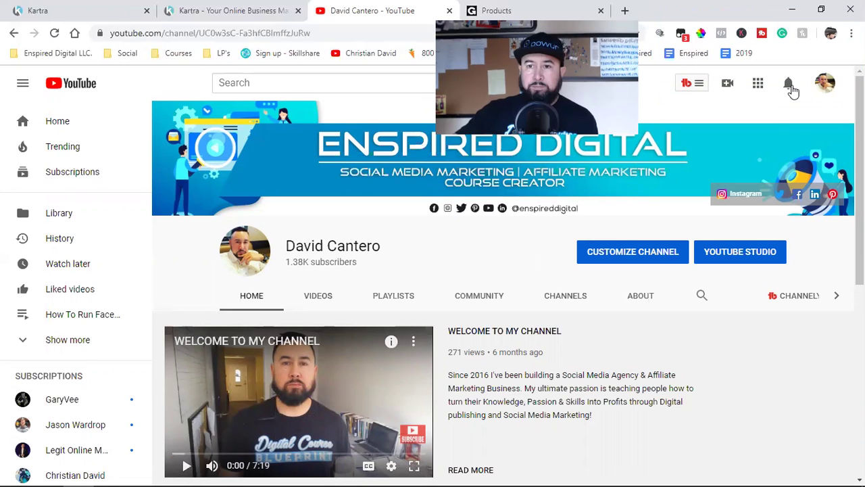
Reopen the custom domain comment from the notifications and expand its full text
left_click(788, 85)
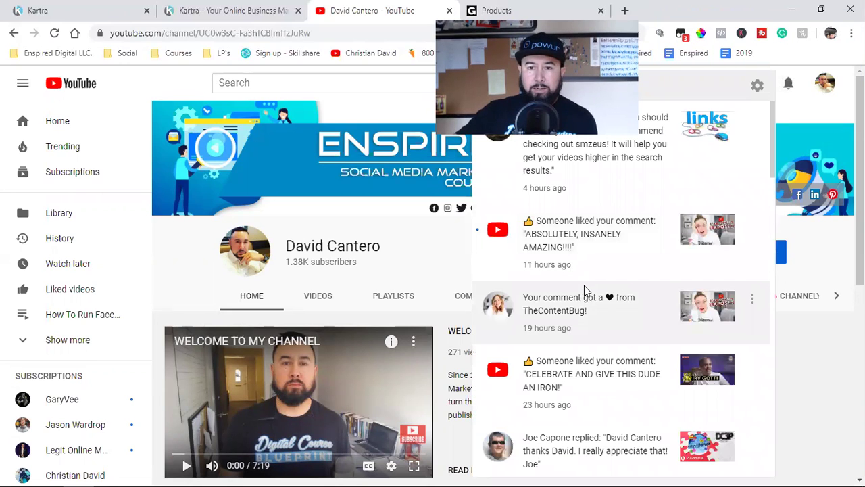
scroll(622, 289, "down", 5)
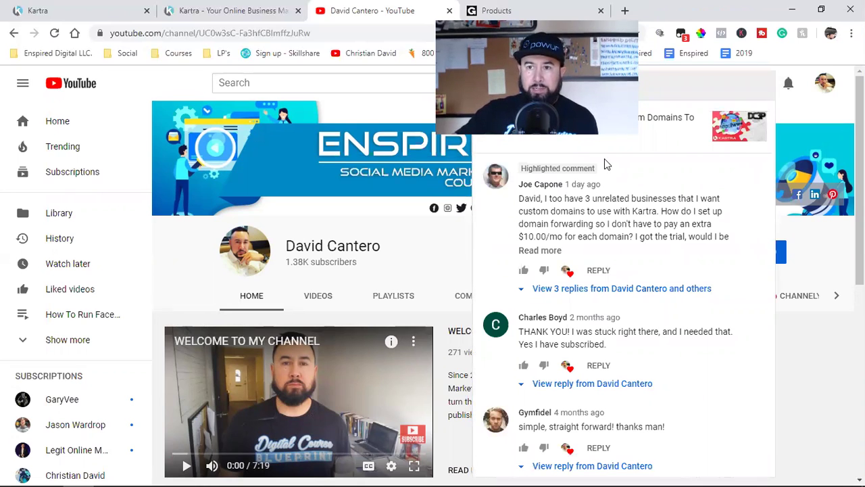
left_click(559, 250)
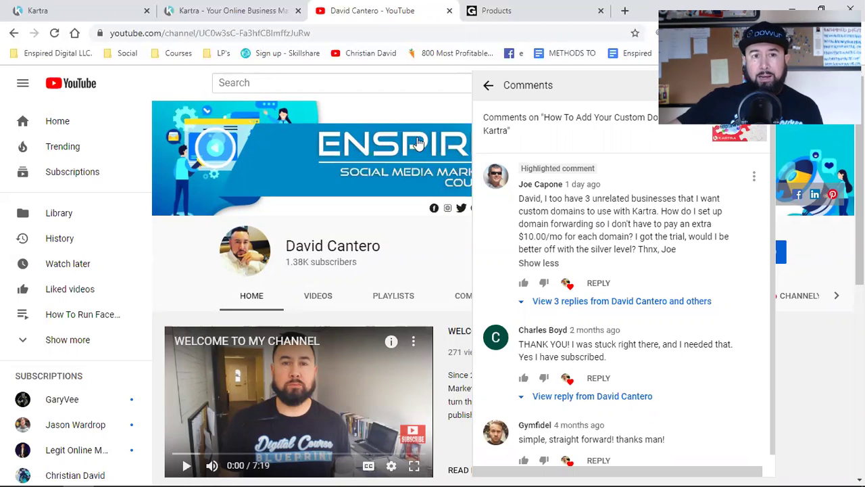
Switch to the Kartra pricing page and compare the custom domain allowances of the monthly plans
left_click(195, 5)
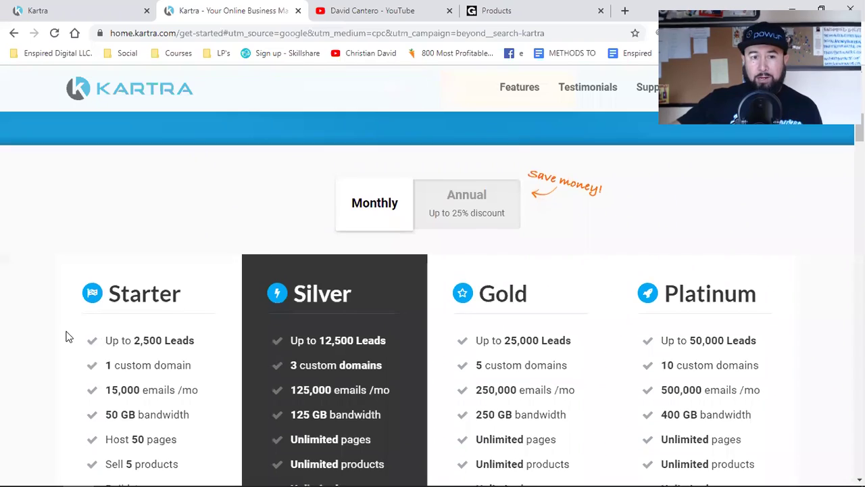
scroll(135, 216, "down", 1)
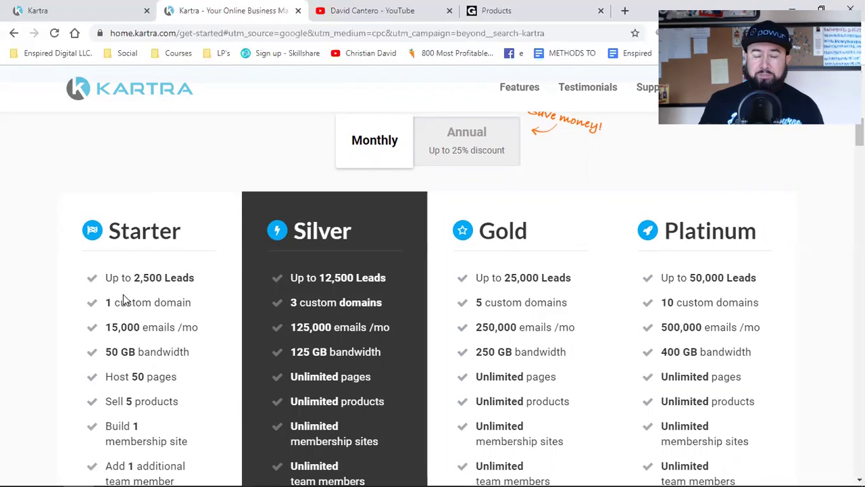
Review the Starter plan's features on the Kartra pricing page and highlight its monthly price
scroll(123, 294, "down", 4)
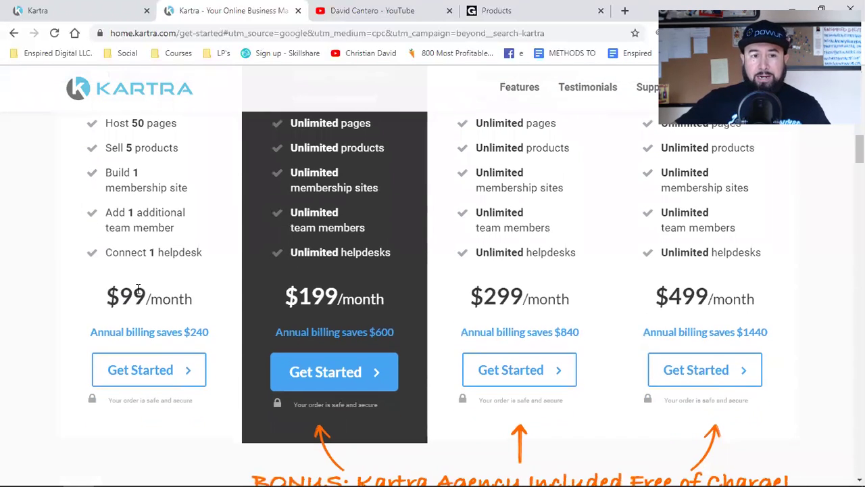
scroll(139, 291, "up", 3)
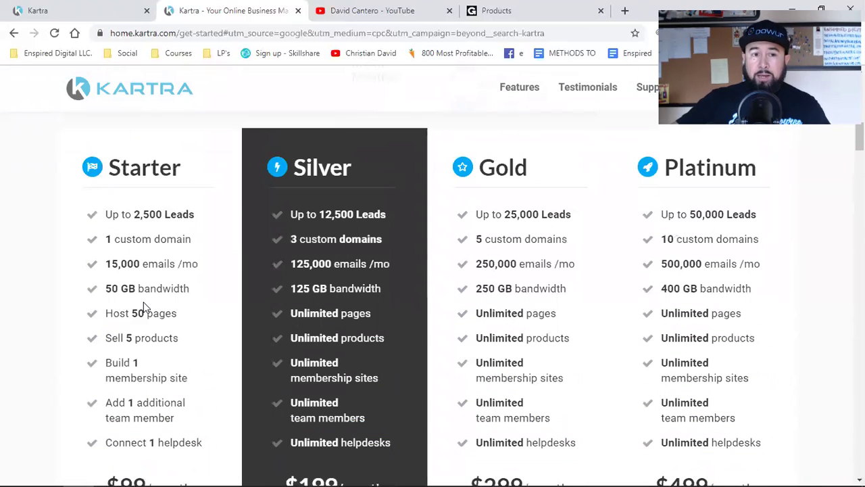
scroll(151, 345, "down", 1)
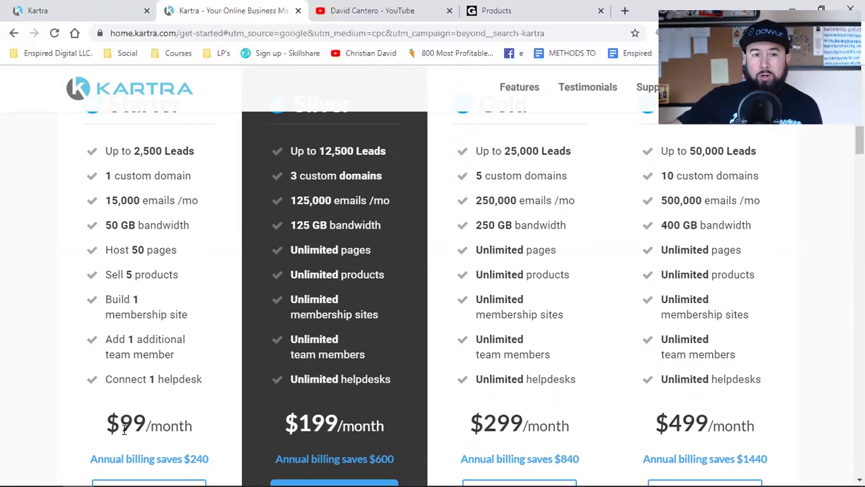
double_click(126, 426)
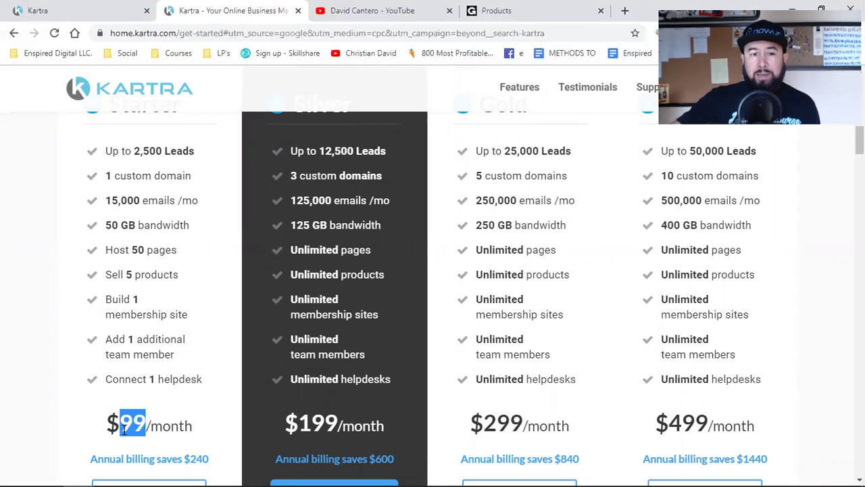
Switch to the Kartra account and look over the tools listed in its main navigation
left_click(61, 9)
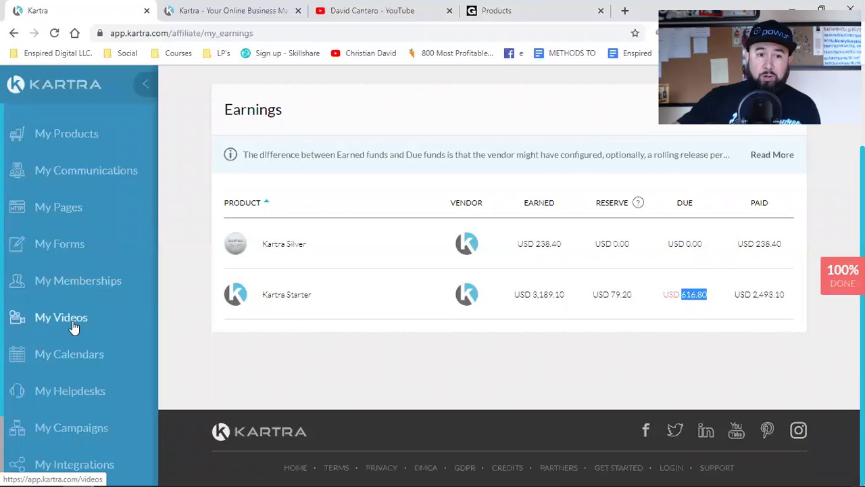
scroll(69, 377, "down", 2)
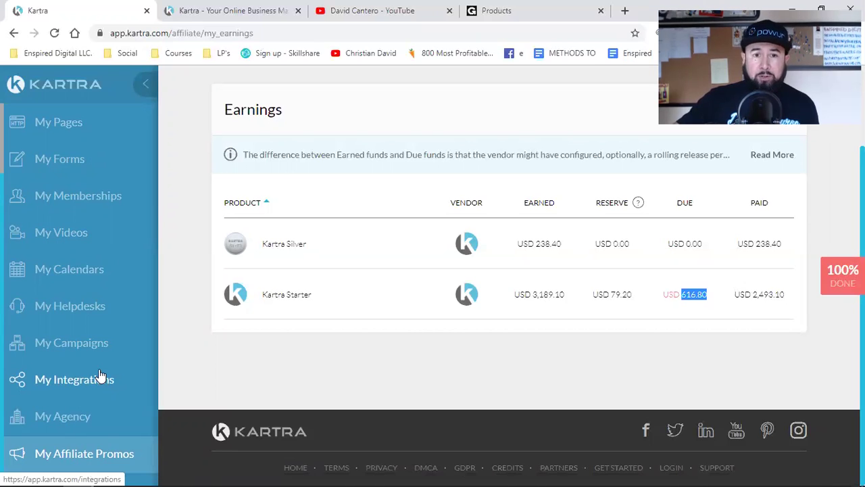
scroll(99, 376, "up", 1)
scroll(101, 376, "up", 1)
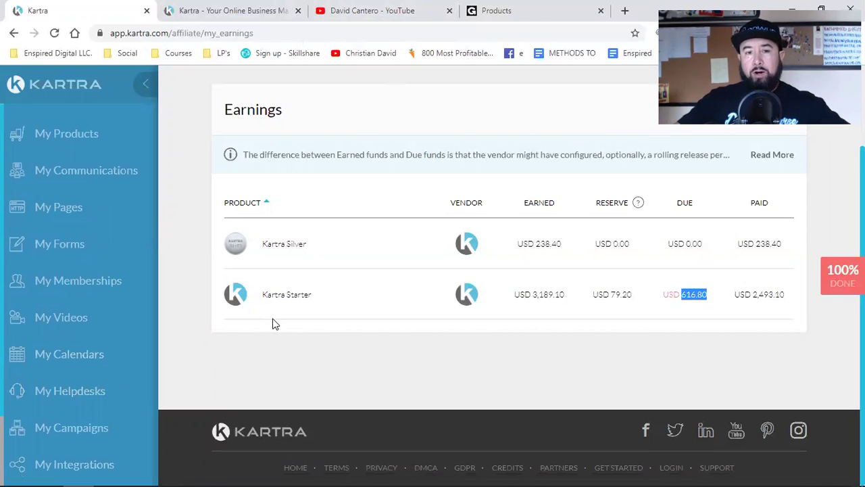
Return to the Kartra pricing page and highlight the membership site allowance of the Starter plan
left_click(183, 9)
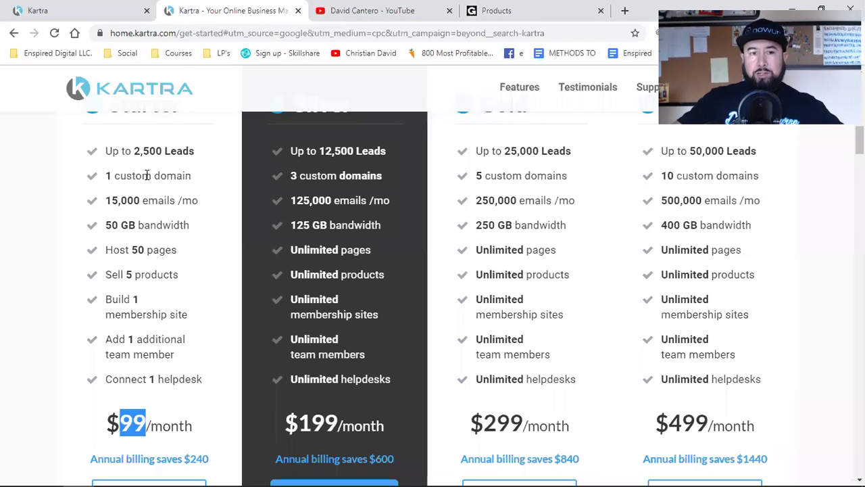
left_click(142, 268)
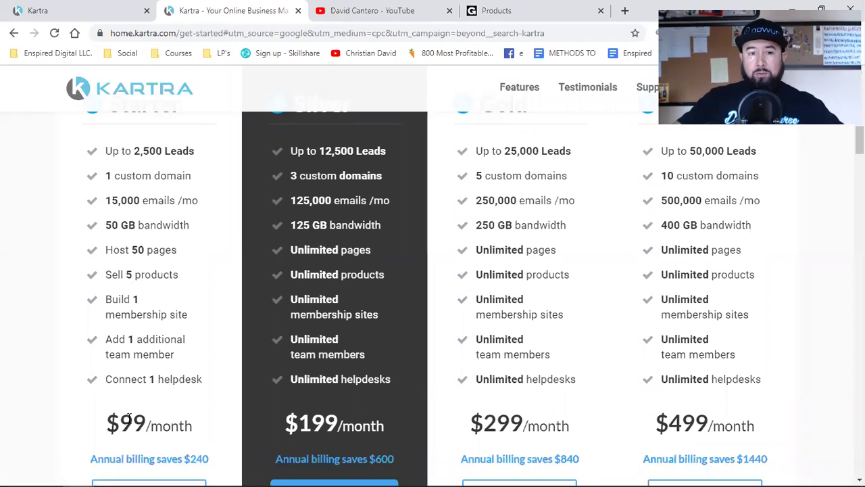
triple_click(122, 303)
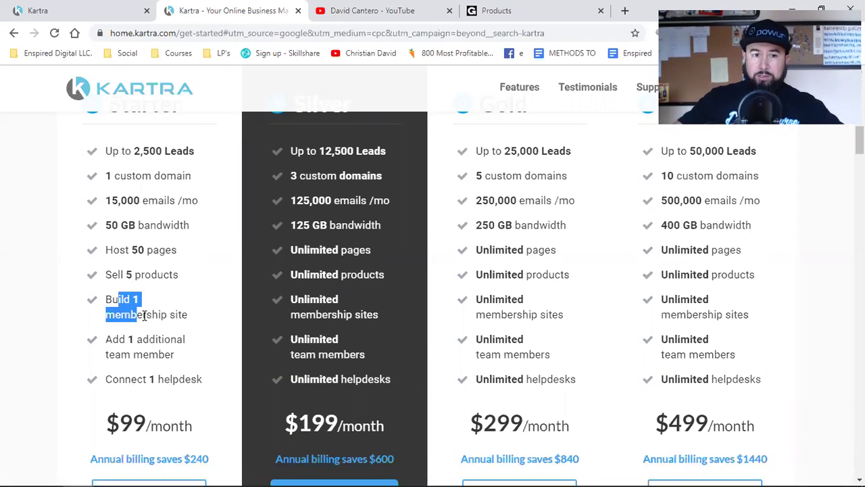
triple_click(125, 305)
triple_click(125, 302)
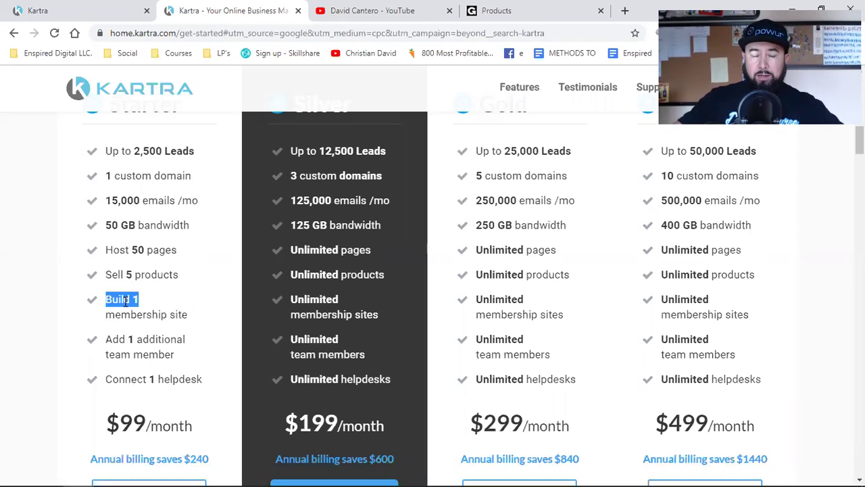
double_click(125, 303)
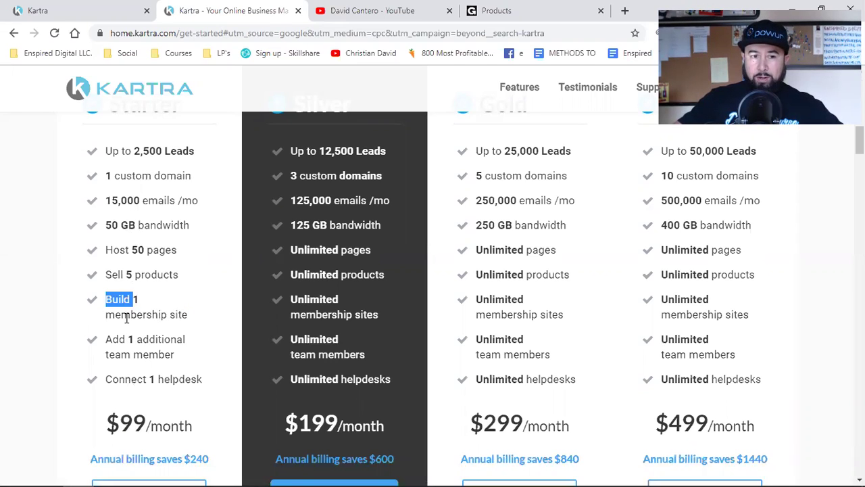
triple_click(126, 316)
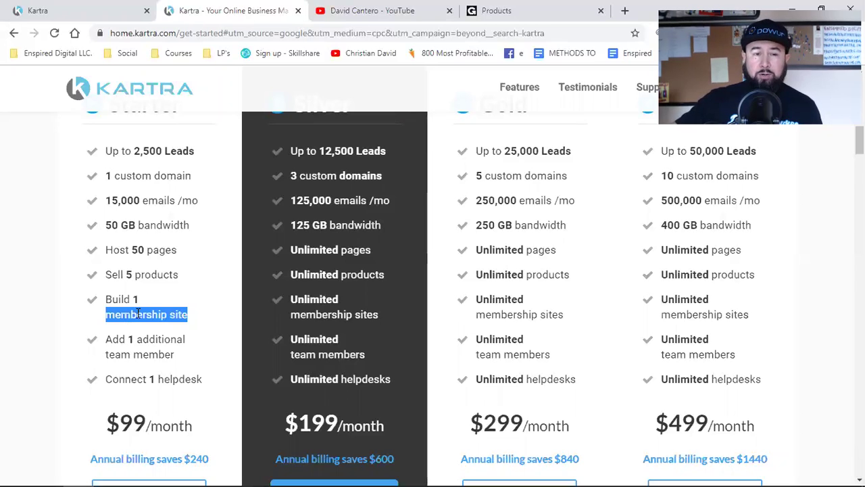
left_click(138, 313)
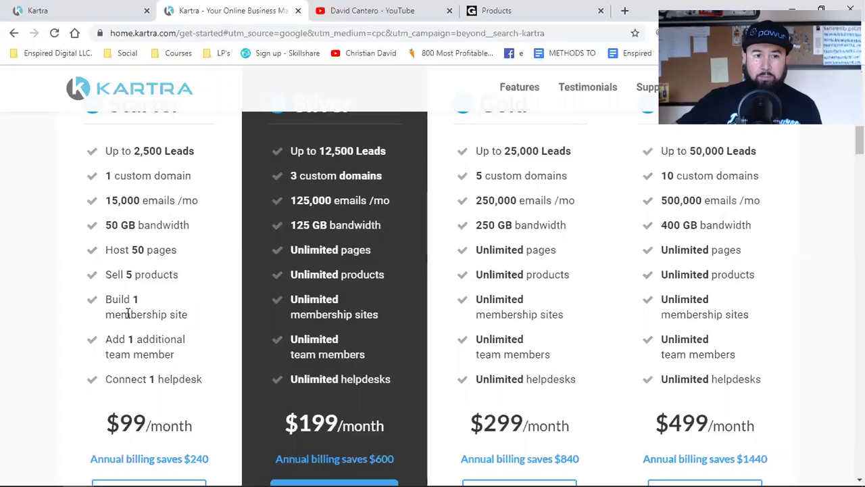
Highlight the Starter plan's product, page, monthly email and custom domain allowances one after another
triple_click(131, 273)
triple_click(142, 250)
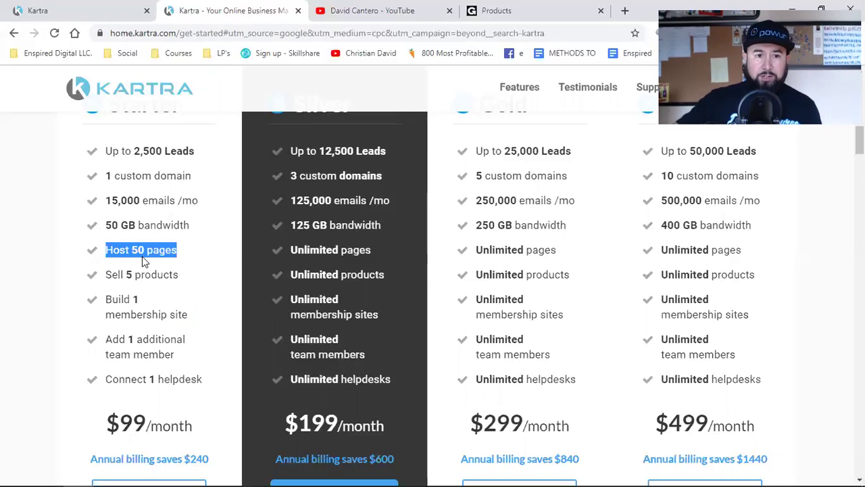
triple_click(160, 201)
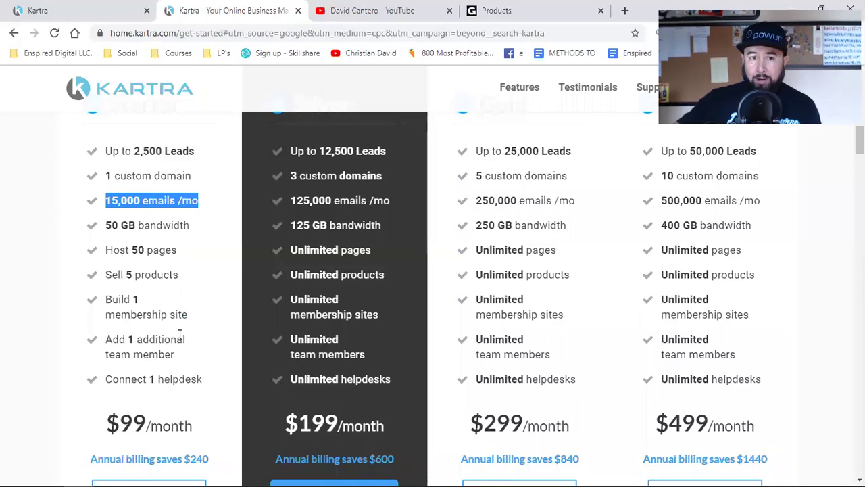
triple_click(133, 175)
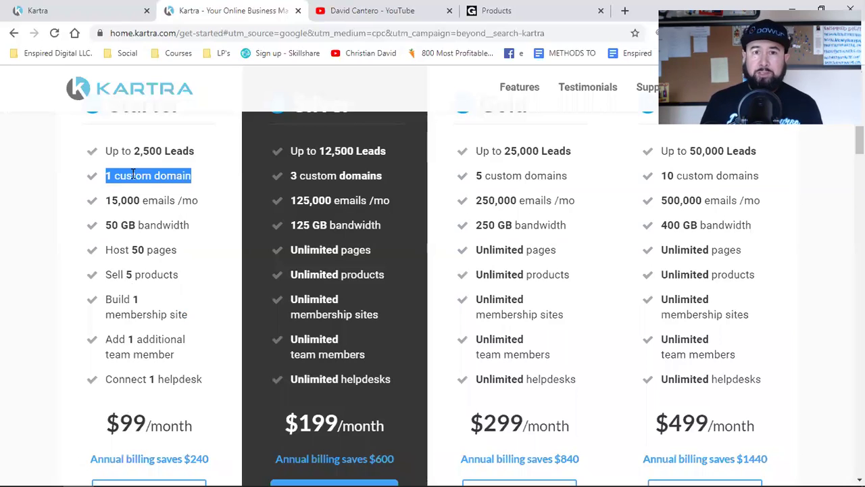
Highlight "unrelated" in the viewer's YouTube comment, and return to the Starter plan on the Kartra pricing page
left_click(344, 8)
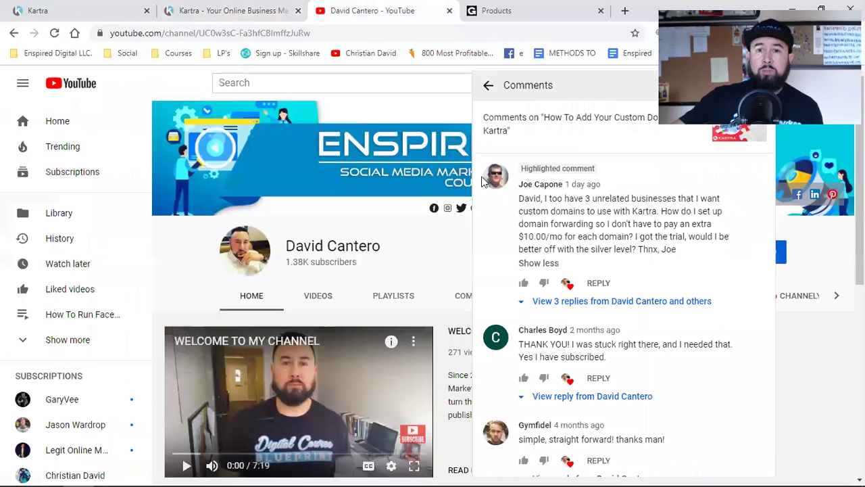
double_click(599, 202)
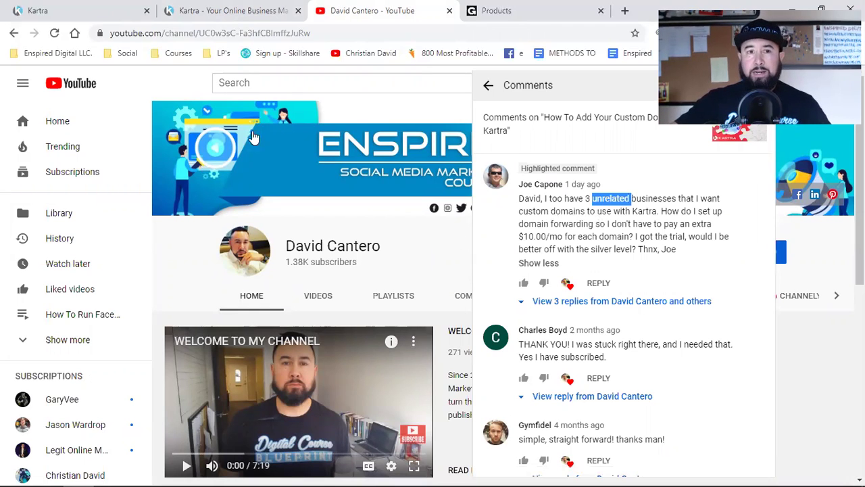
left_click(234, 10)
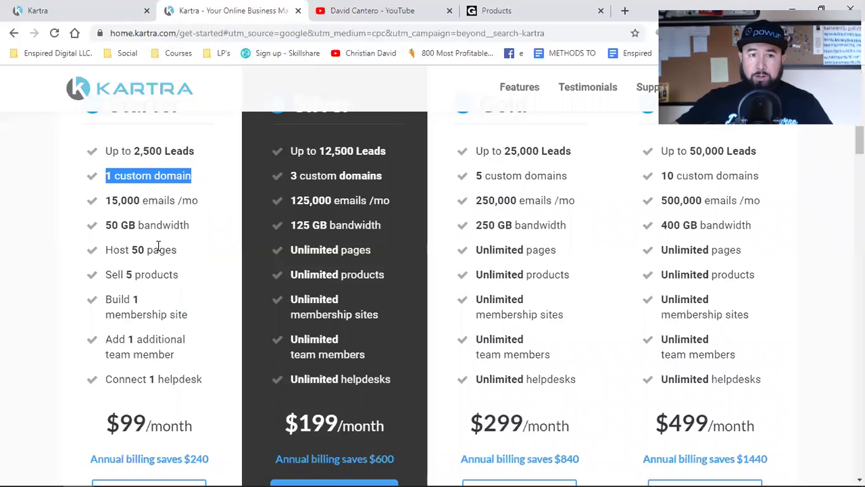
left_click(130, 219)
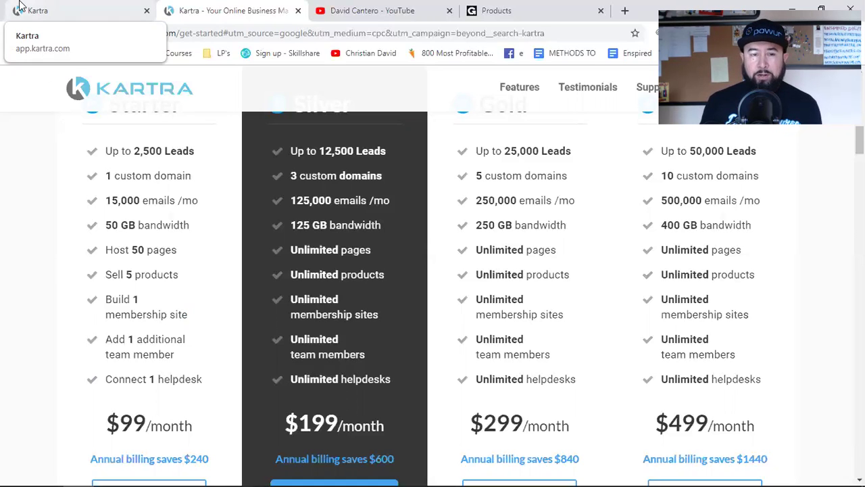
Switch to the GoDaddy products page and dismiss the feedback survey
left_click(501, 10)
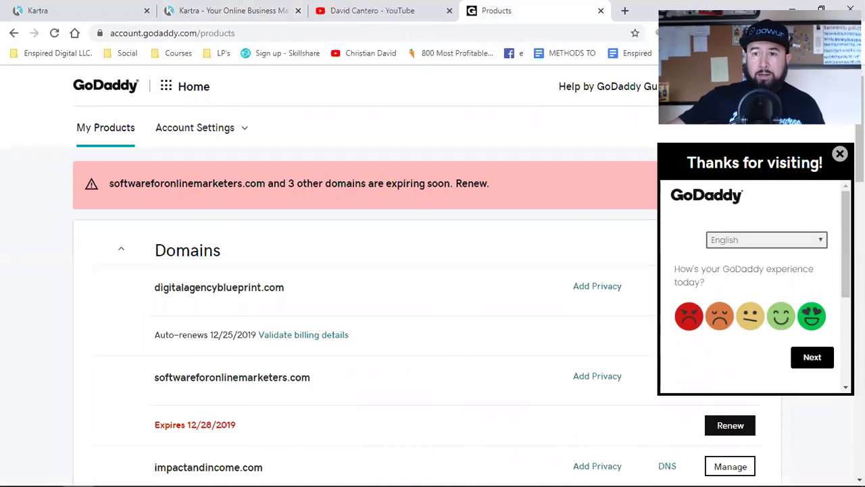
left_click(839, 155)
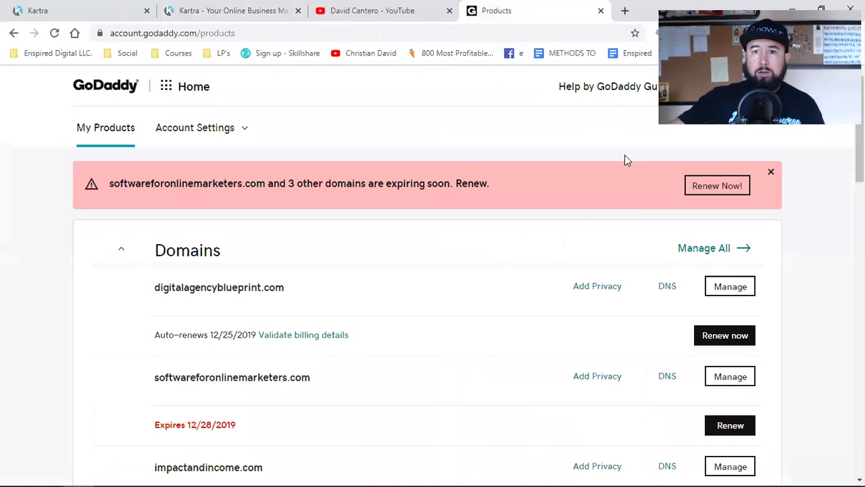
Open an incognito browser window and load the Google home page in it
left_click(625, 11)
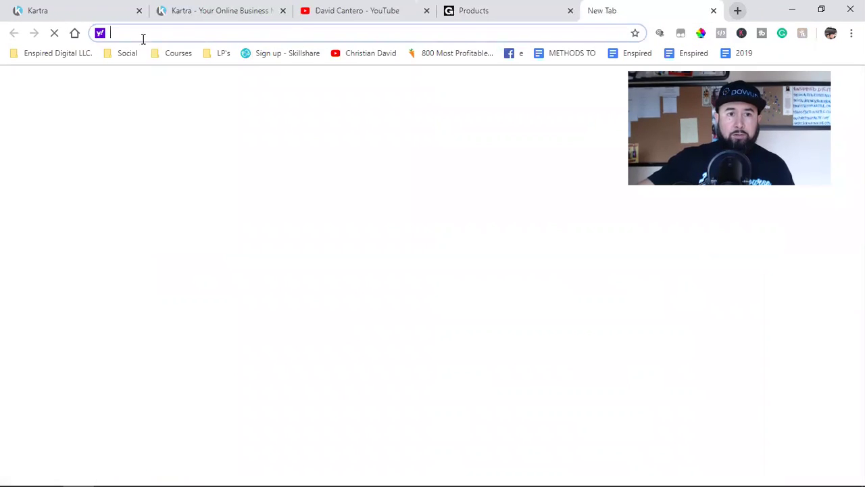
left_click(851, 33)
left_click(838, 81)
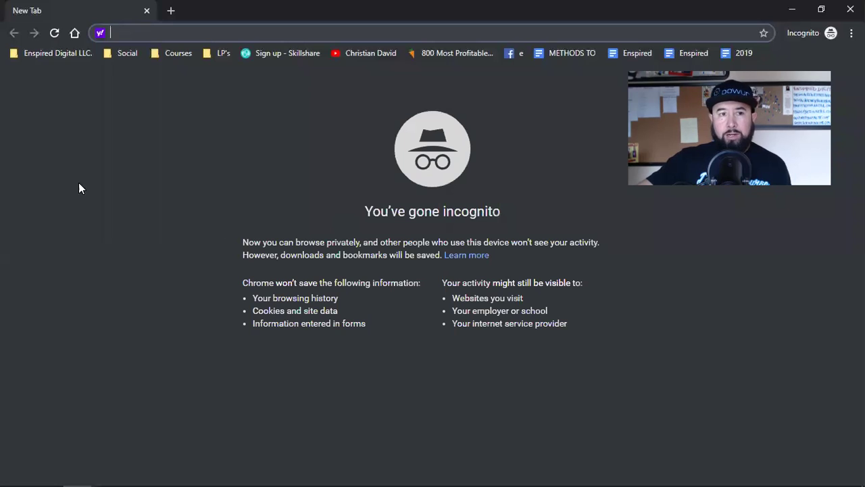
left_click(75, 33)
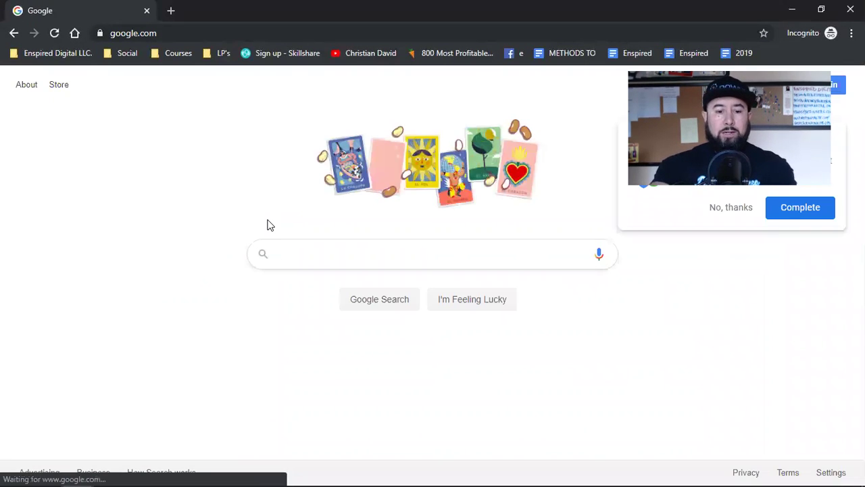
Search Google for "cheap domain names" and open GoDaddy's $0.99 domain offer
type("cha")
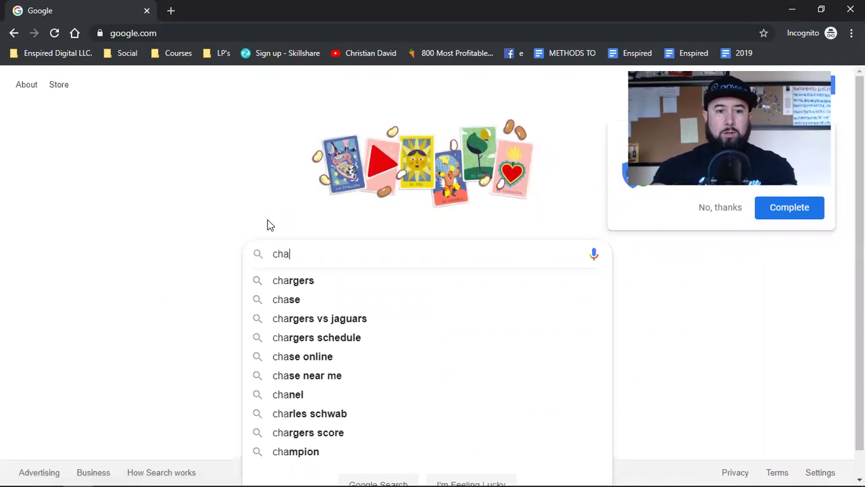
key("BackSpace")
key("BackSpace")
type("heap domain names")
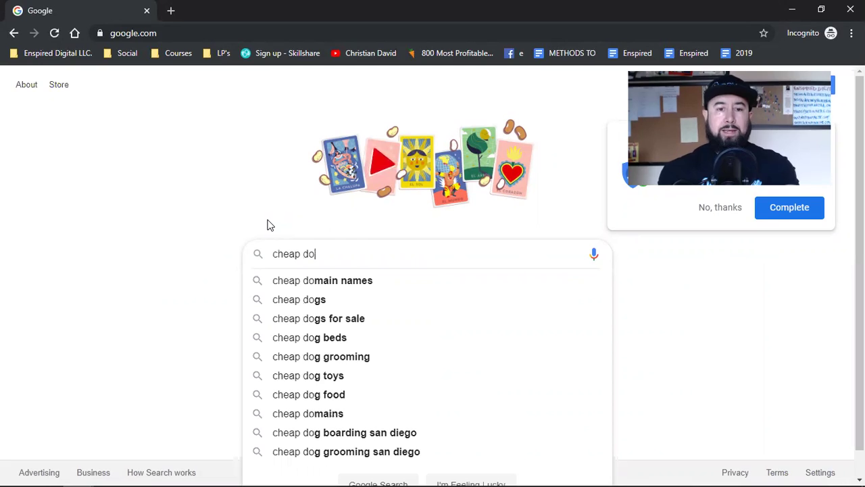
left_click(302, 282)
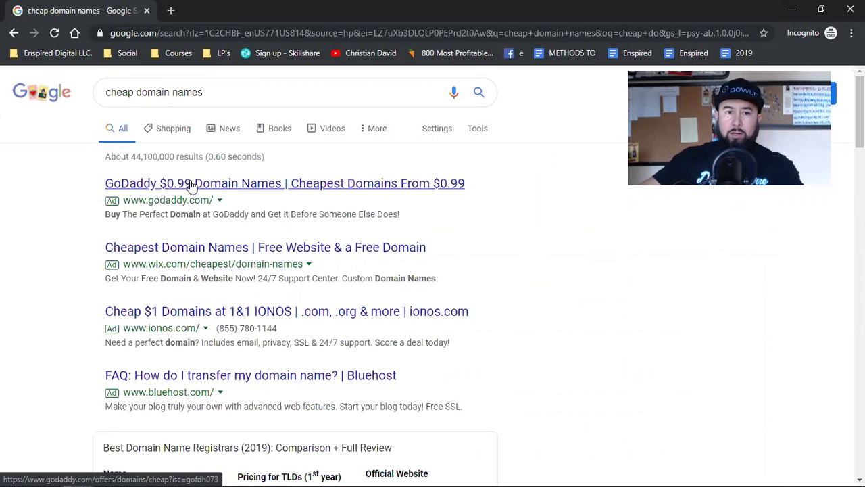
left_click(192, 187)
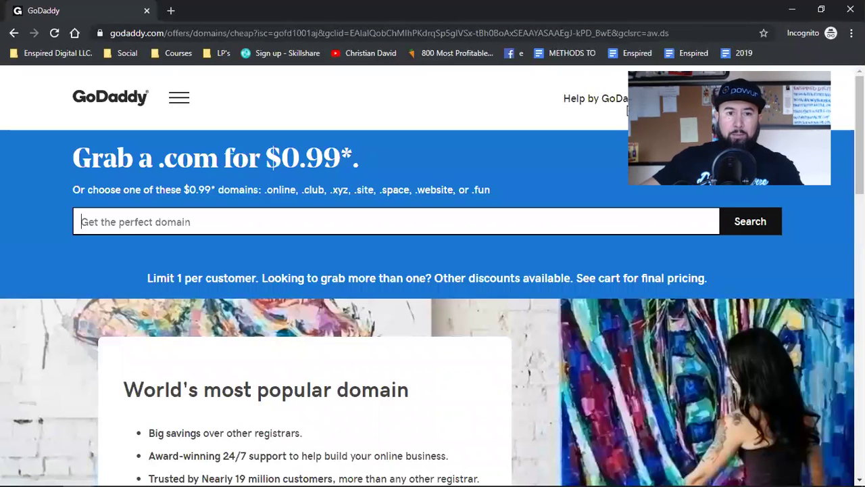
Close the incognito window and the blank tab, and open the DNS management of digitalagencyblueprint.com in GoDaddy
left_click(850, 9)
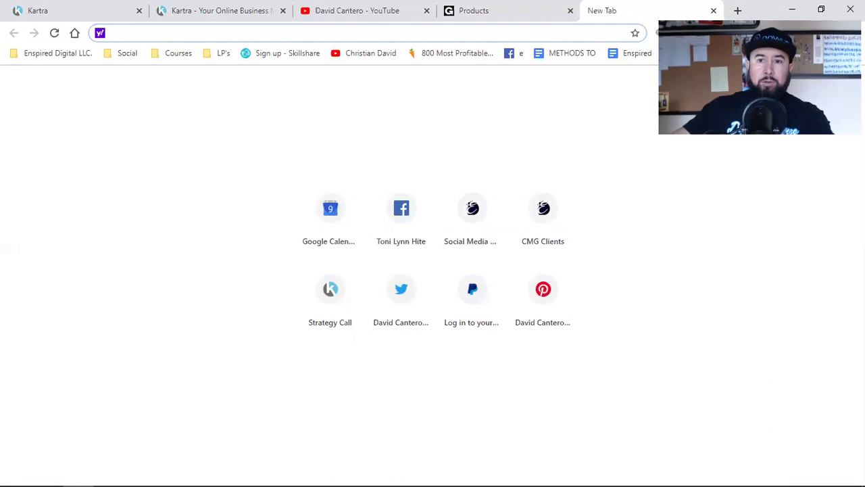
left_click(713, 10)
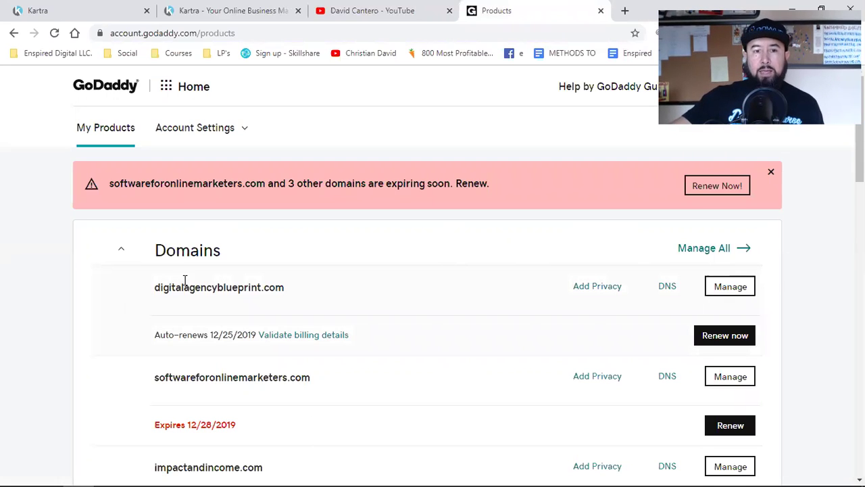
left_click(676, 290)
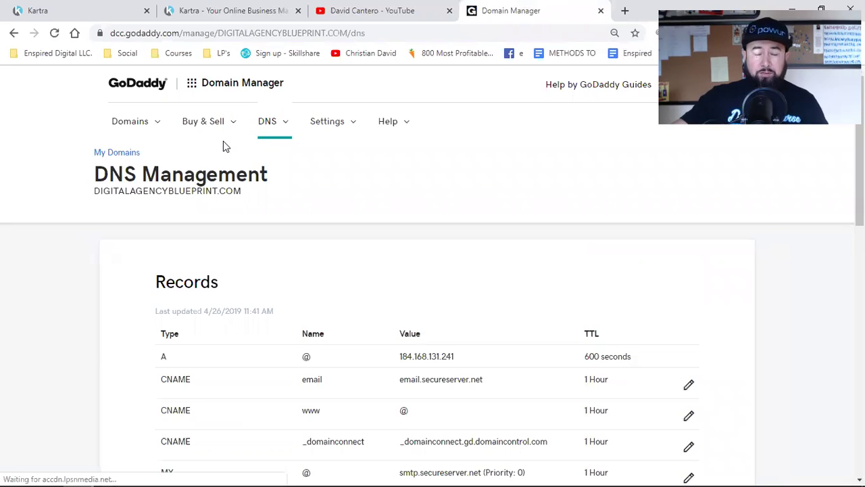
Switch to the Kartra account and open its list of pages
left_click(47, 10)
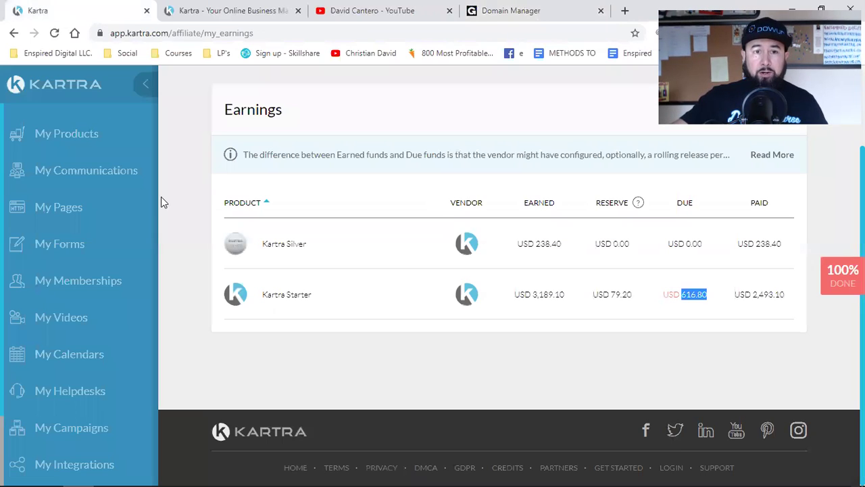
left_click(86, 207)
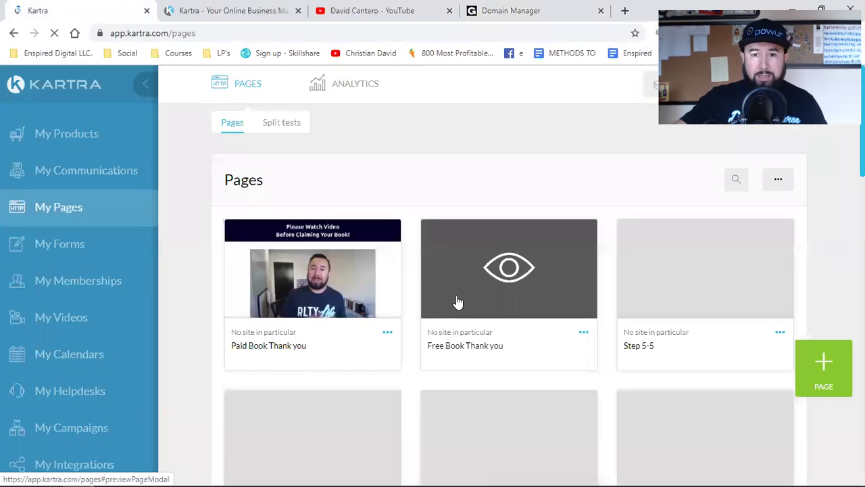
Filter the Kartra pages list to the Digital Agency Blueprint category and locate the Digital Agency Blueprint page
left_click(682, 187)
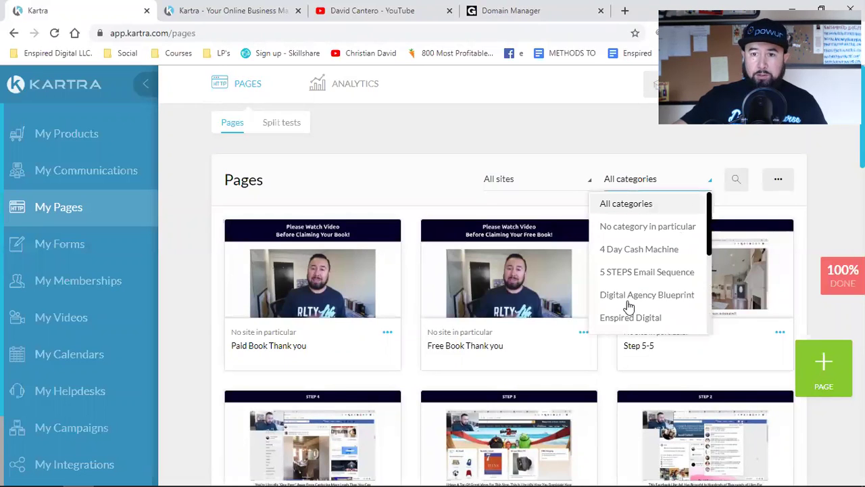
left_click(627, 302)
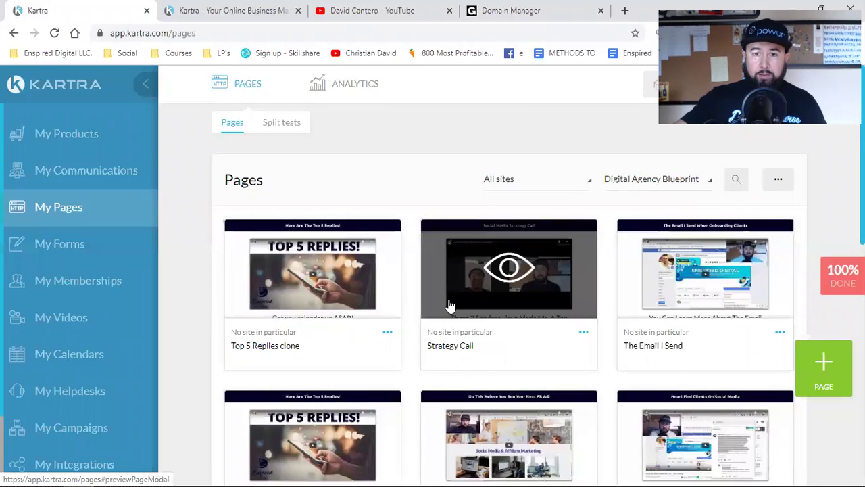
scroll(449, 306, "down", 3)
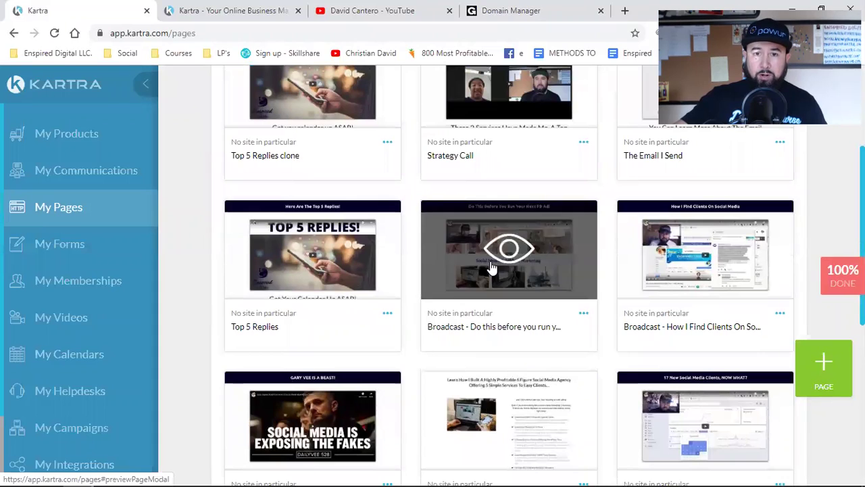
scroll(192, 324, "down", 3)
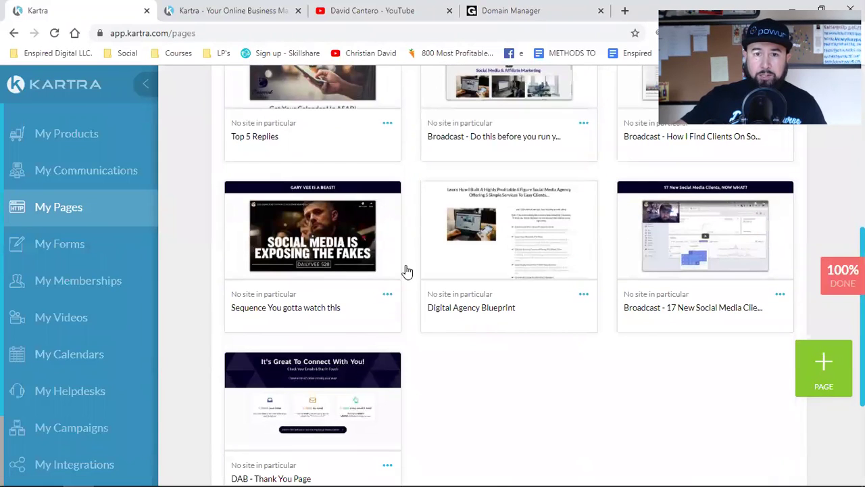
Load digitalagencyblueprint.com in a new browser tab
left_click(627, 10)
type("digitalagencyblueprint.com")
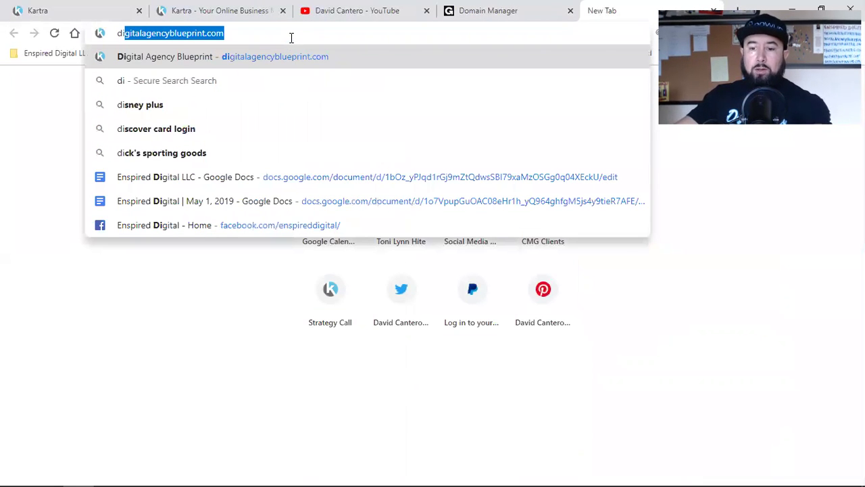
key("Return")
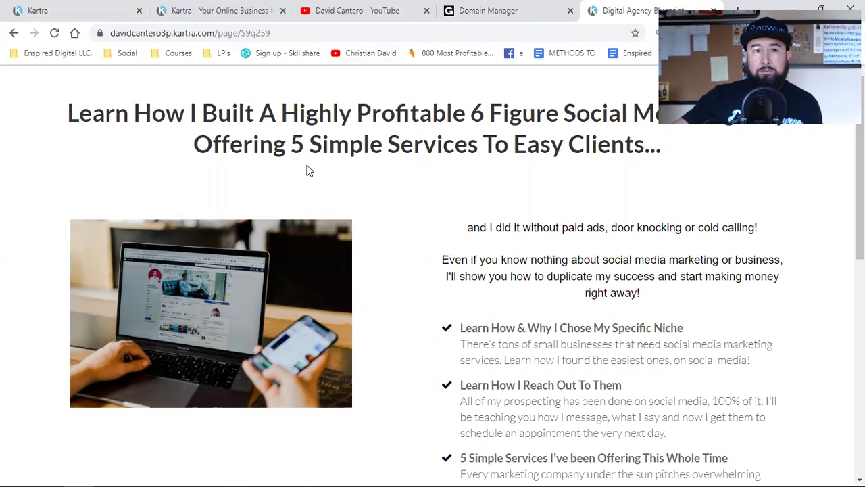
Examine the address the domain forwards to, highlighting the Kartra base URL and the page identifier at its end
left_click(219, 33)
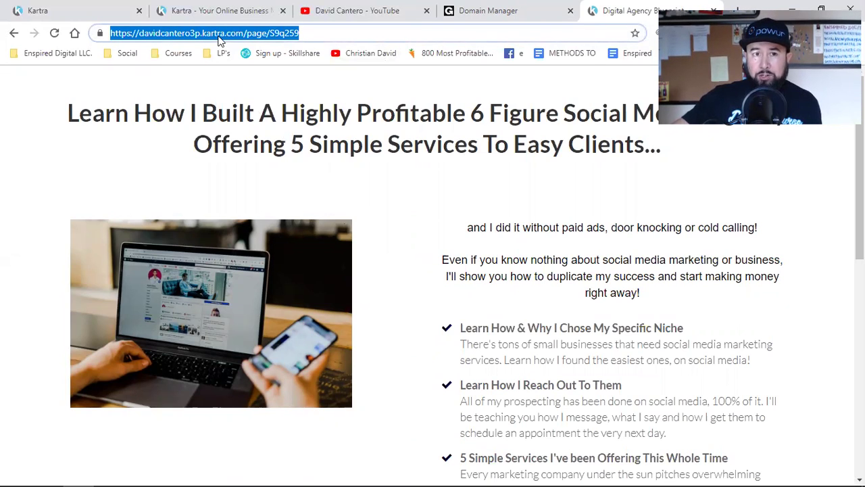
triple_click(218, 34)
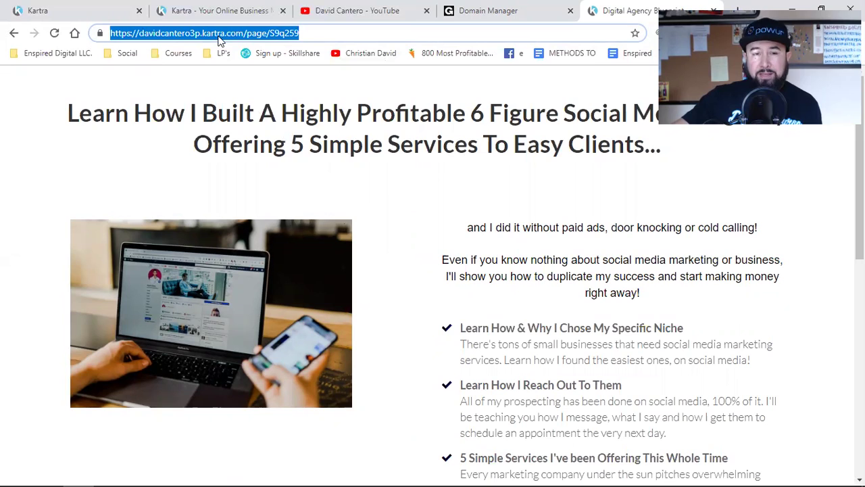
left_click(499, 224)
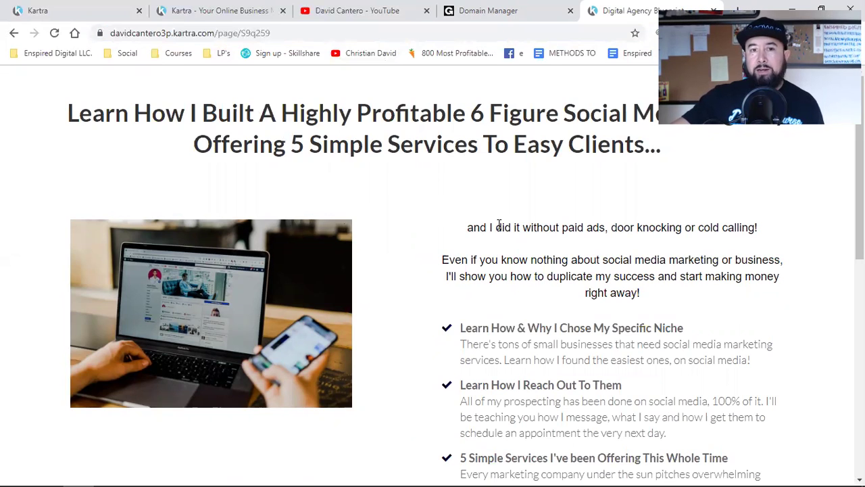
left_click(228, 36)
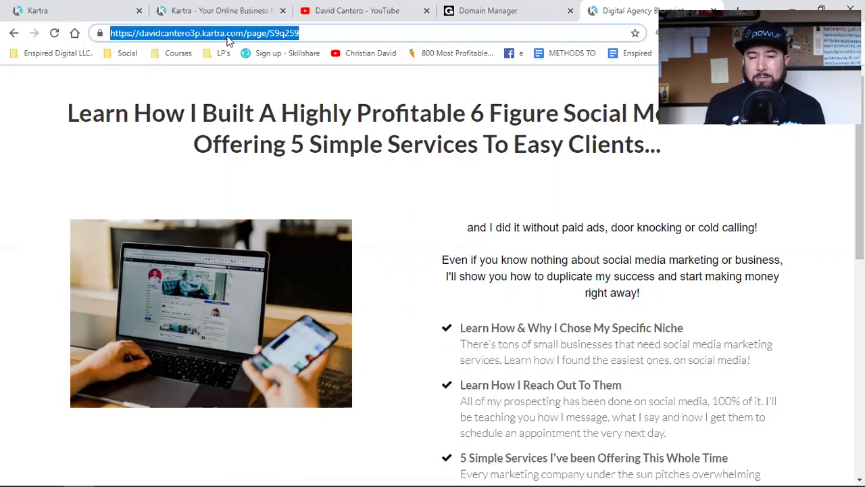
triple_click(229, 33)
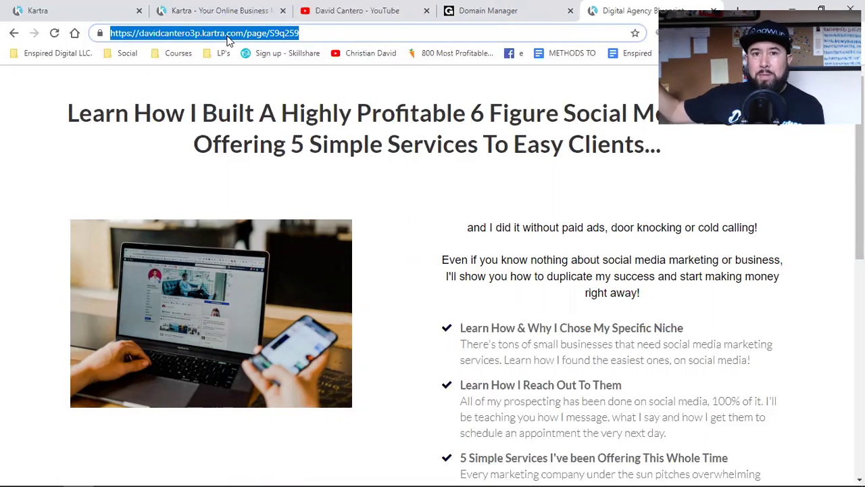
left_click(227, 33)
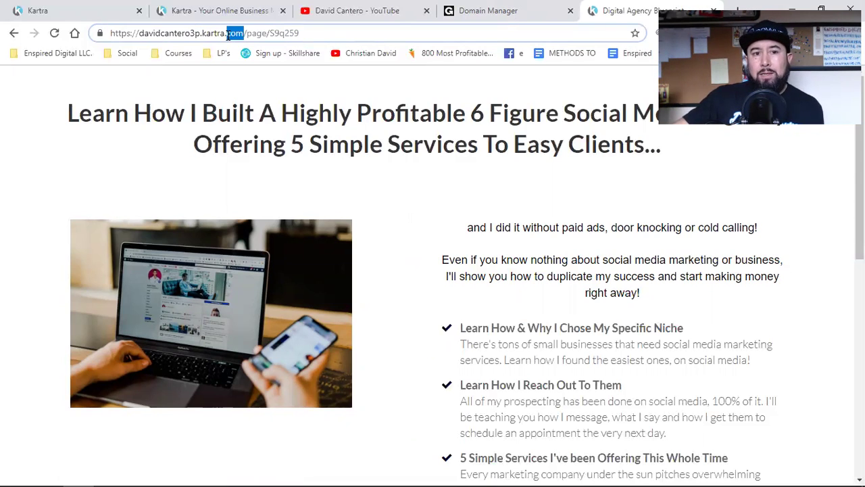
key("ctrl+a")
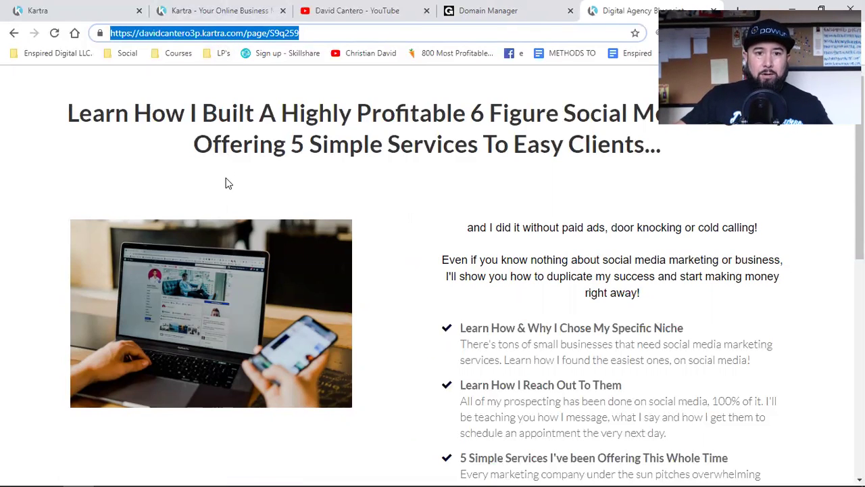
double_click(284, 34)
left_click(194, 33)
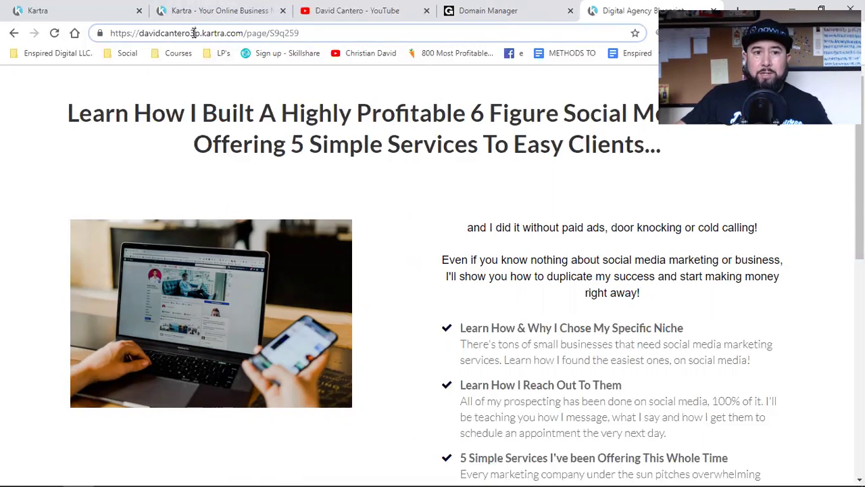
left_click_drag(111, 33, 269, 34)
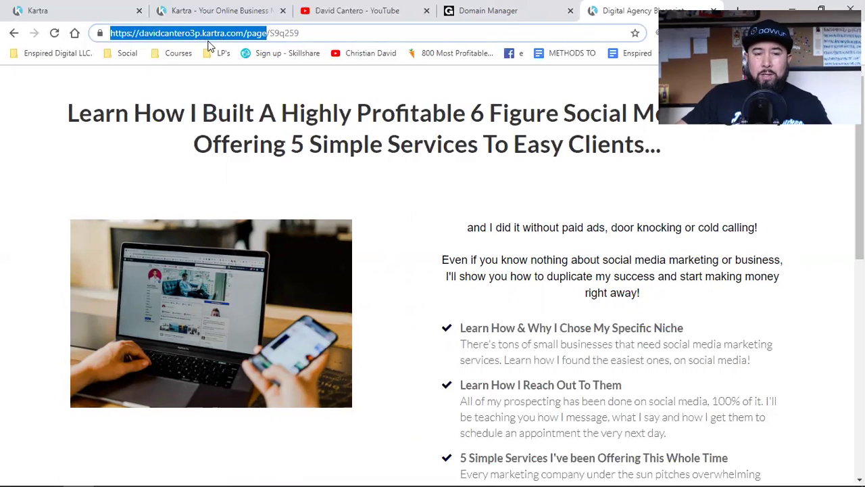
double_click(277, 39)
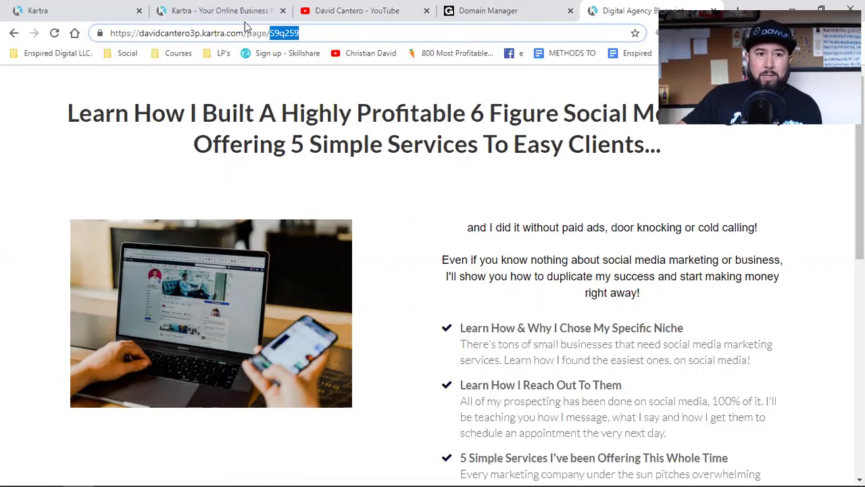
Return to the Kartra pages list and open the Digital Agency Blueprint page's link for editing in its publishing options
left_click(112, 15)
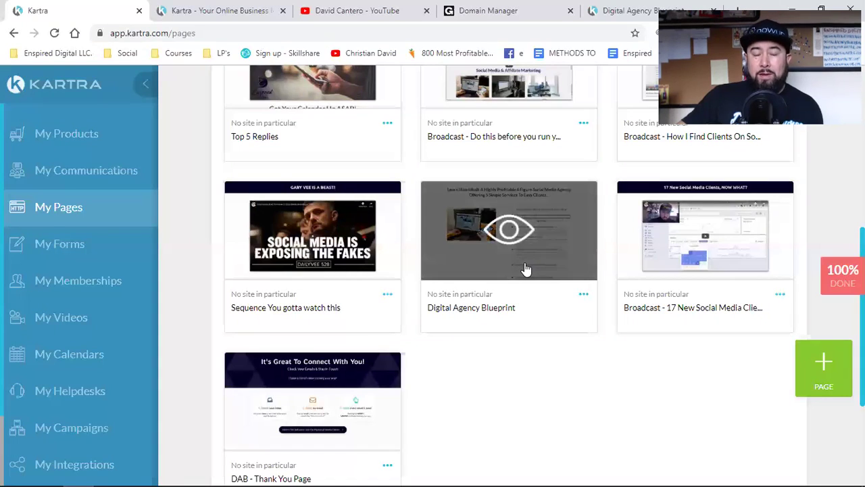
left_click(584, 295)
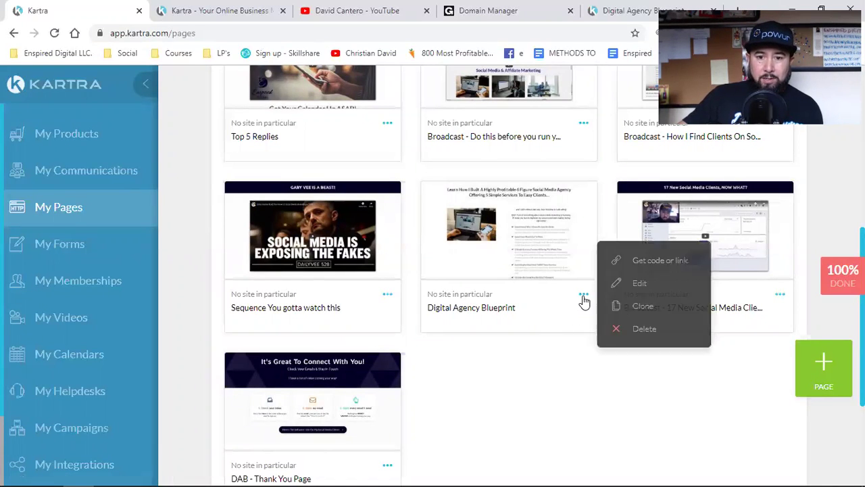
left_click(651, 265)
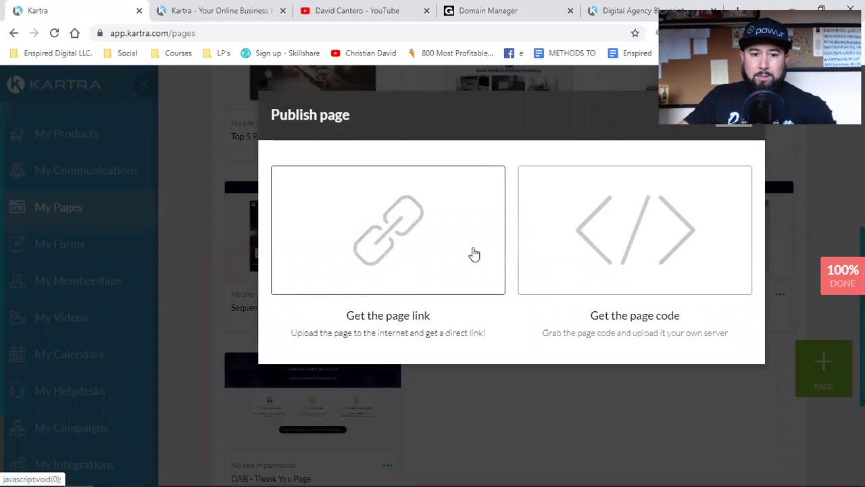
left_click(475, 253)
left_click(745, 410)
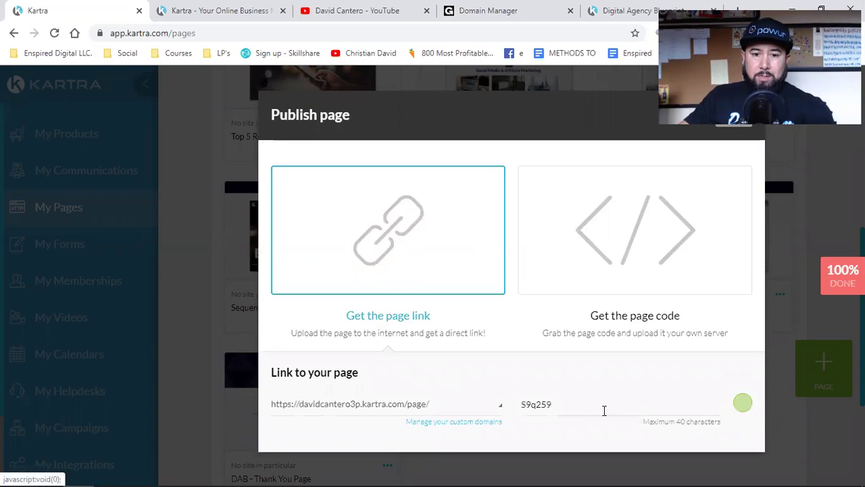
Change the ending of the page link to "digitalagencyblueprint" and save it
double_click(590, 410)
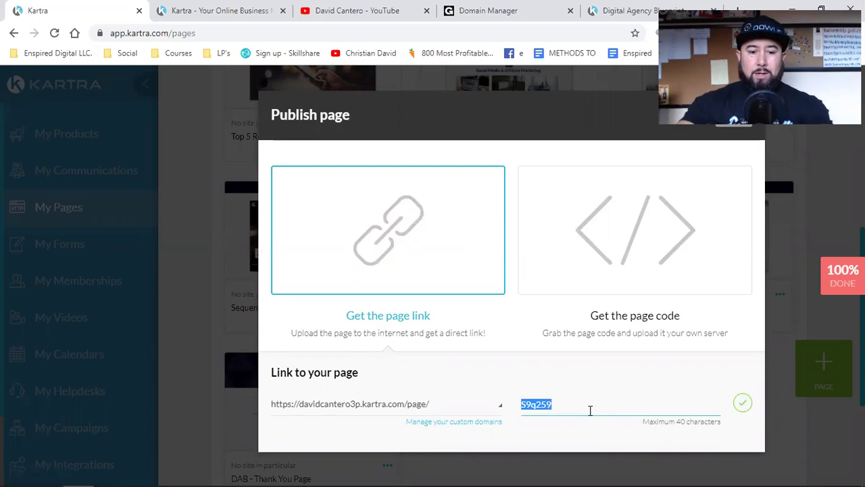
type("digital")
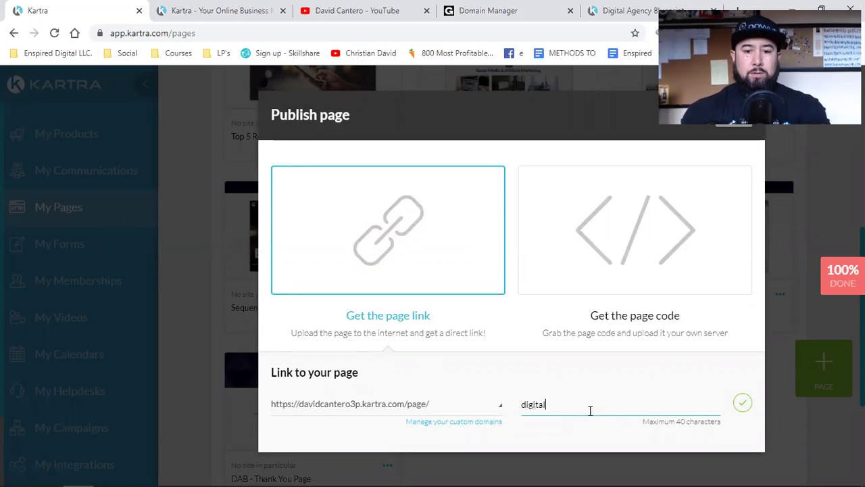
type("agencybl")
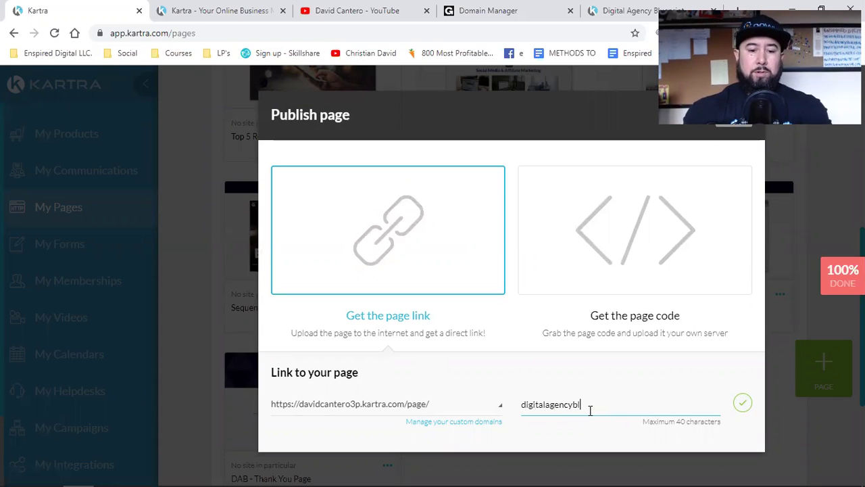
type("ueprint")
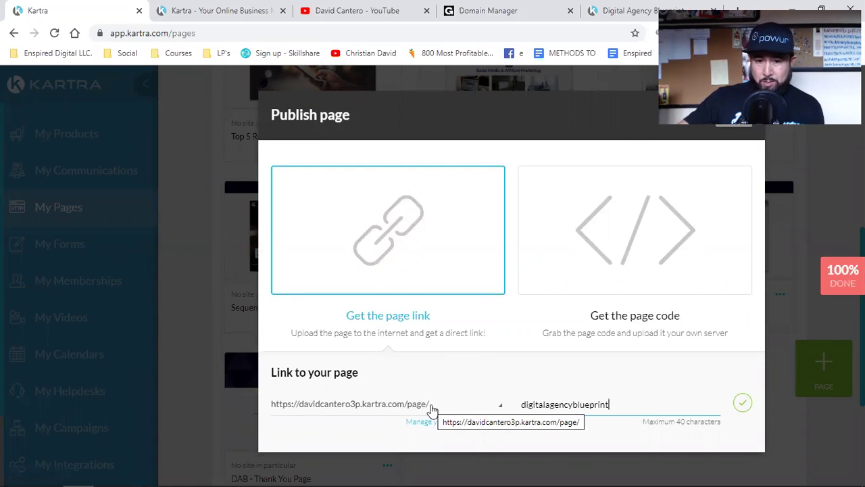
left_click(746, 408)
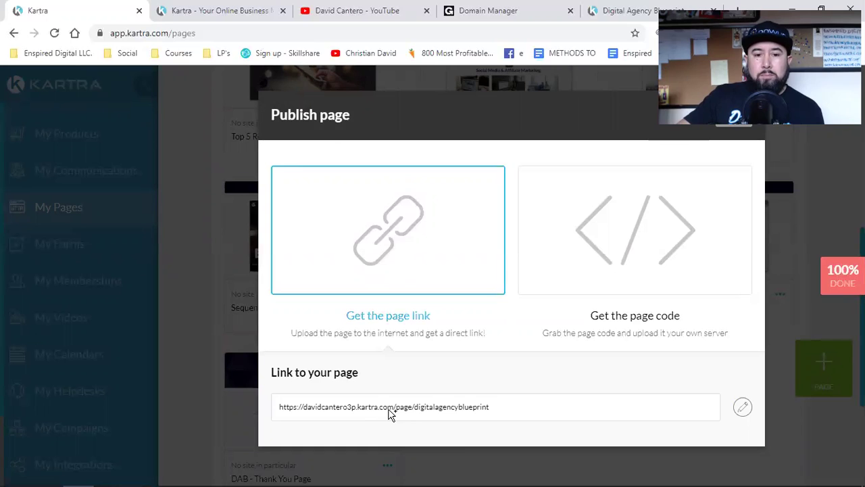
Copy the full Kartra link of the Digital Agency Blueprint page
triple_click(389, 411)
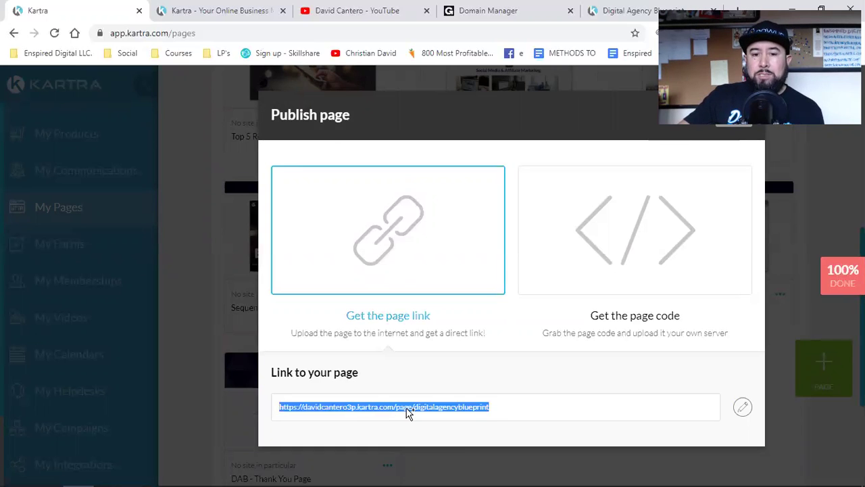
right_click(407, 413)
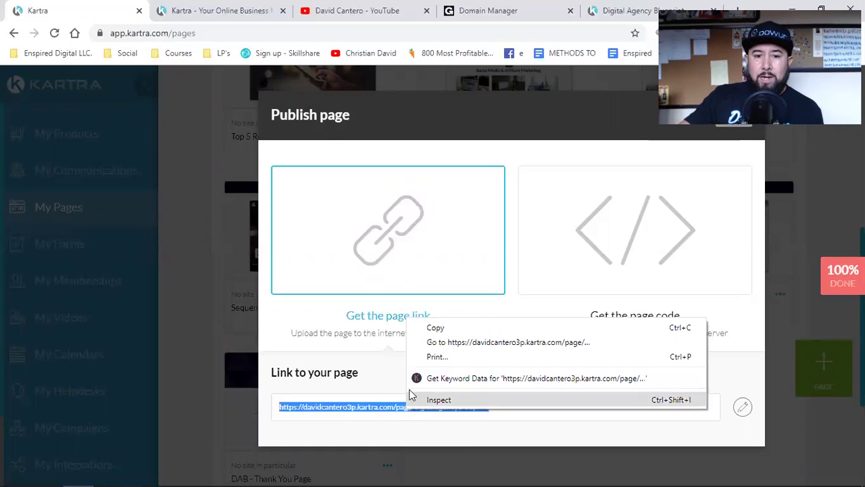
left_click(427, 330)
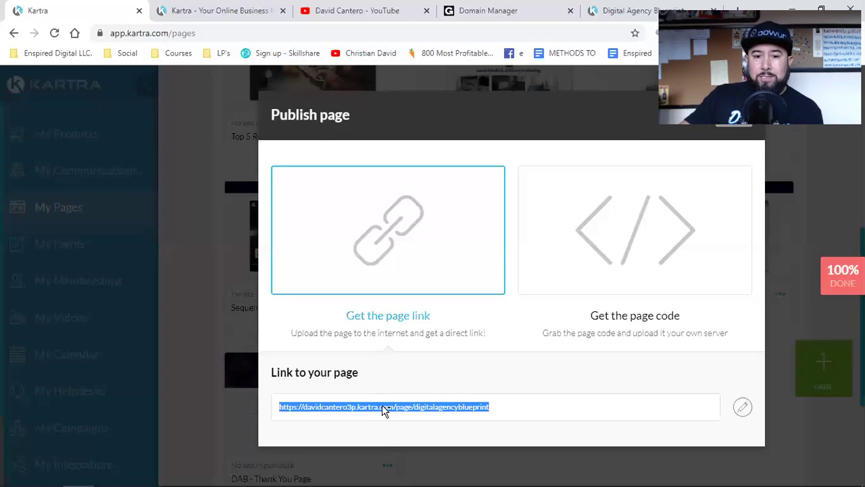
In GoDaddy's DNS management for digitalagencyblueprint.com, edit the domain forwarding and replace its destination with the copied Kartra page link
left_click(473, 12)
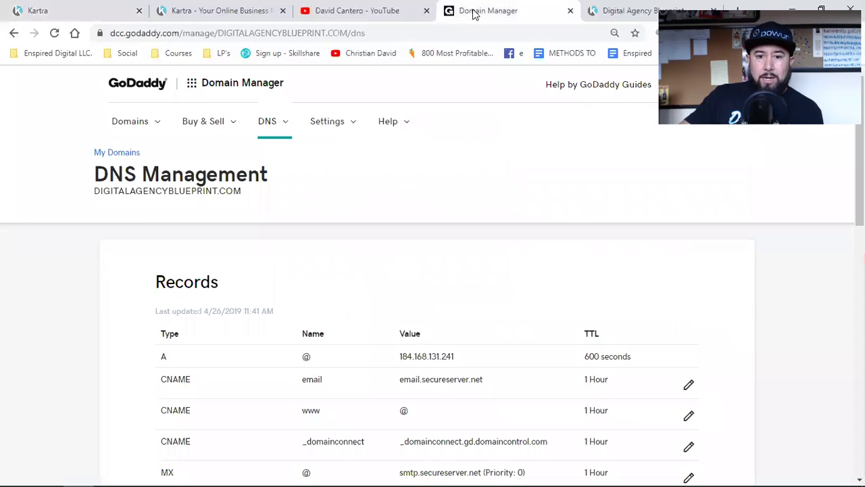
scroll(163, 192, "down", 3)
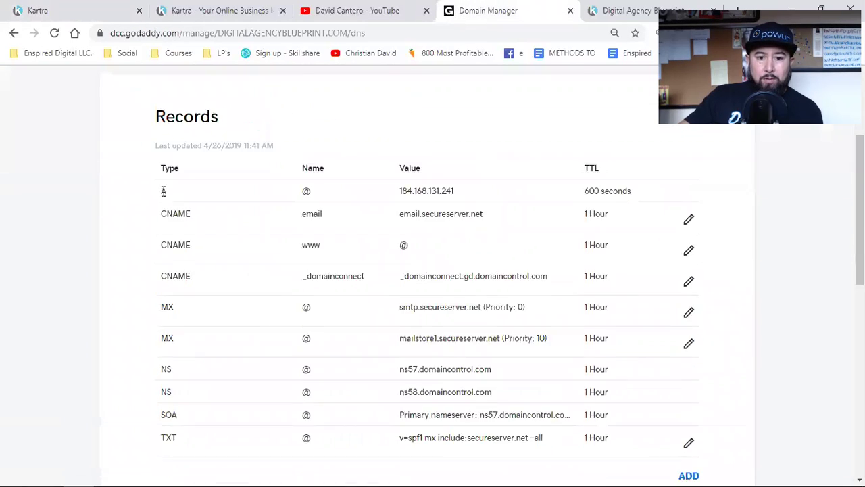
scroll(192, 215, "down", 10)
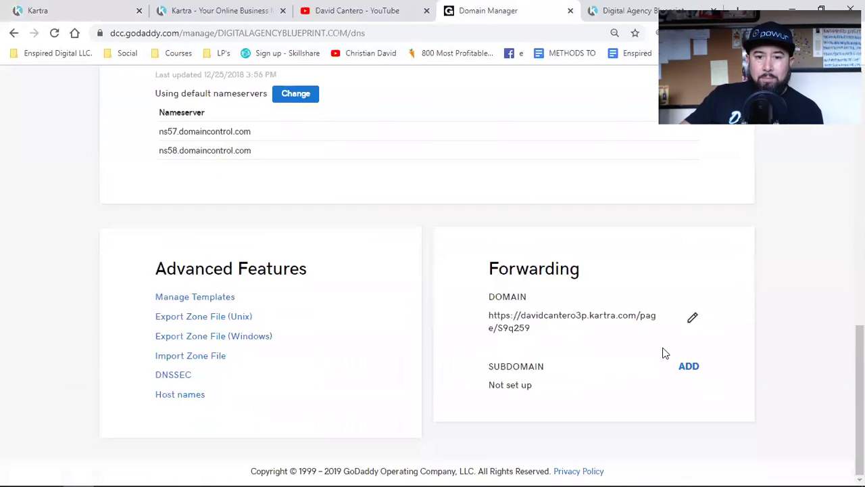
left_click(694, 319)
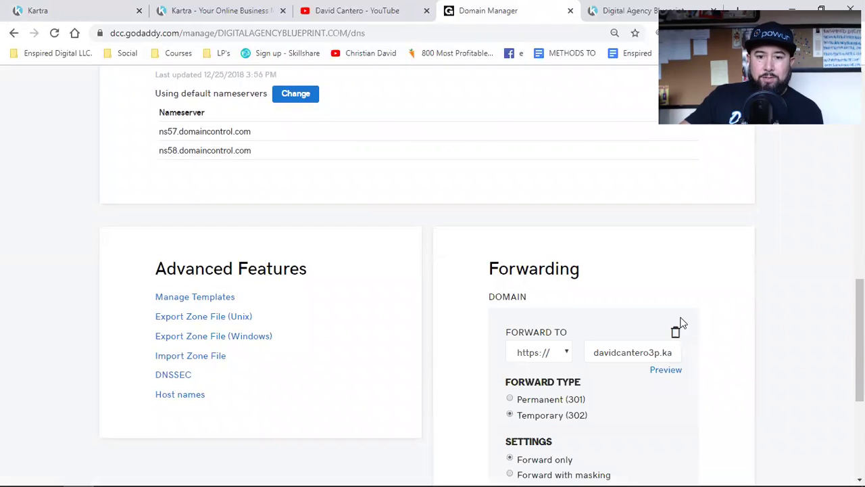
triple_click(643, 350)
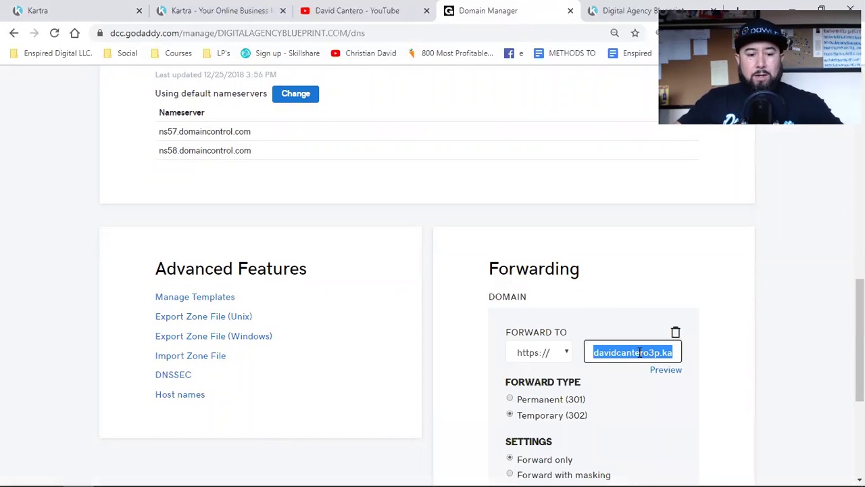
key("ctrl+v")
key("Left")
key("Left")
key("Left")
key("Left")
key("Left")
key("Left")
key("Left")
key("Left")
key("Left")
key("Left")
key("Left")
key("Left")
key("Left")
key("Left")
key("Left")
key("Left")
key("Left")
key("Left")
key("Left")
key("Left")
key("Left")
key("Left")
key("Left")
key("Left")
key("Left")
key("Left")
key("Left")
key("Left")
key("Left")
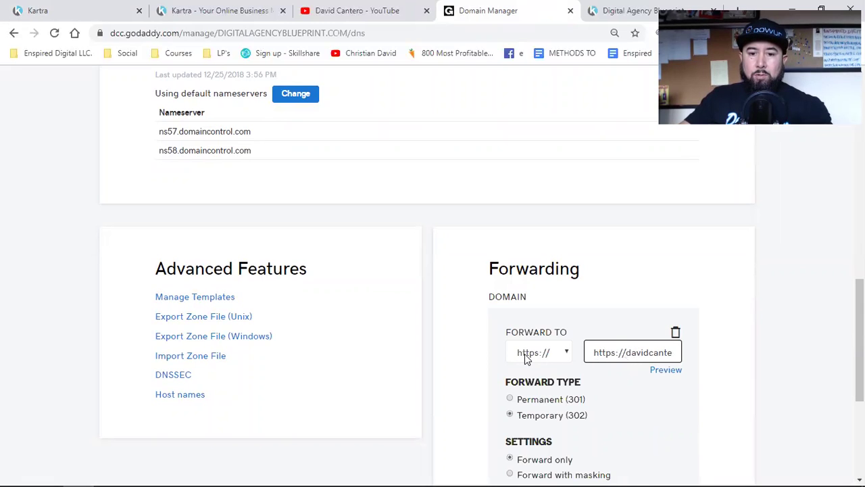
key("BackSpace")
key("BackSpace")
key("BackSpace")
key("BackSpace")
key("BackSpace")
key("BackSpace")
key("BackSpace")
key("BackSpace")
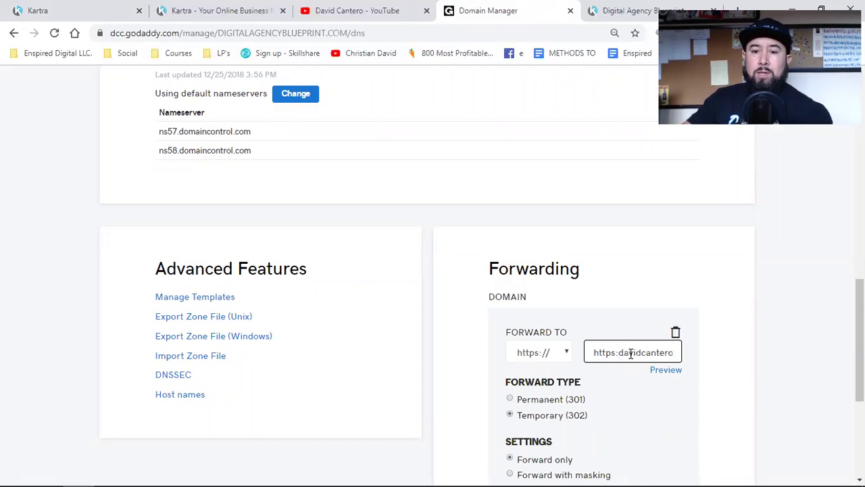
Save the forwarding of digitalagencyblueprint.com as a temporary (302), forward-only redirect to the Kartra page
scroll(630, 353, "down", 2)
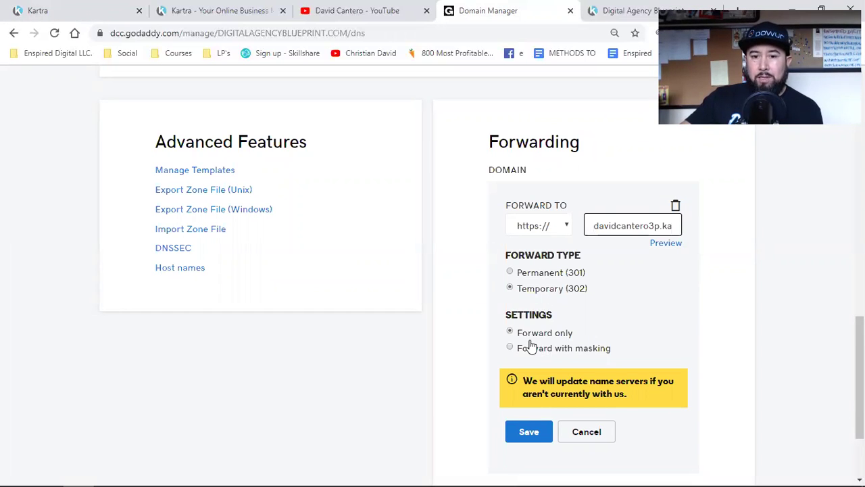
left_click(529, 432)
left_click(530, 434)
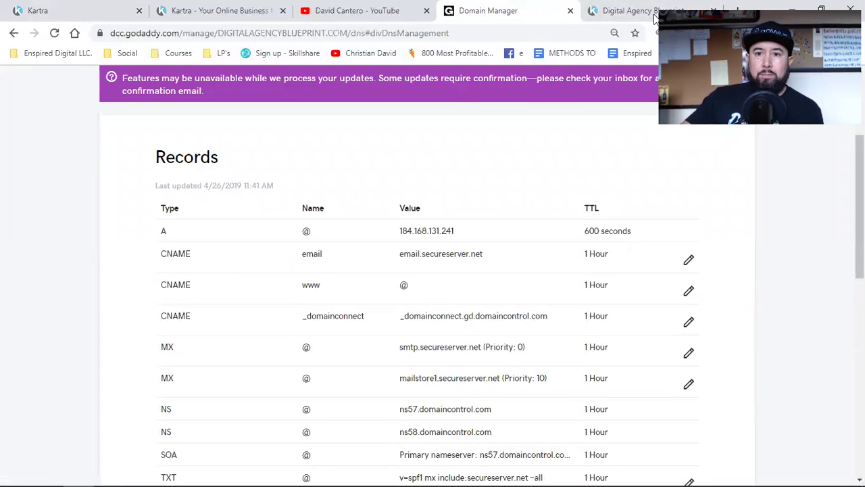
Close the page preview and open digitalagencyblueprint.com in a new incognito window to test the forwarding
left_click(713, 11)
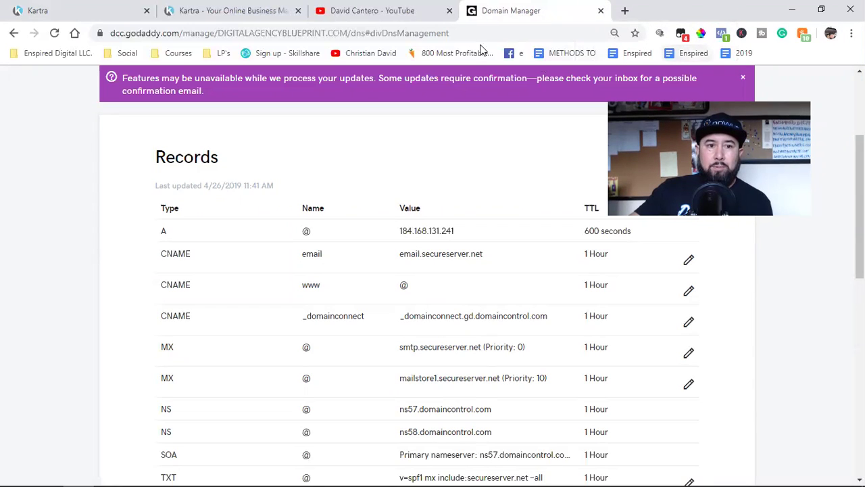
left_click(851, 32)
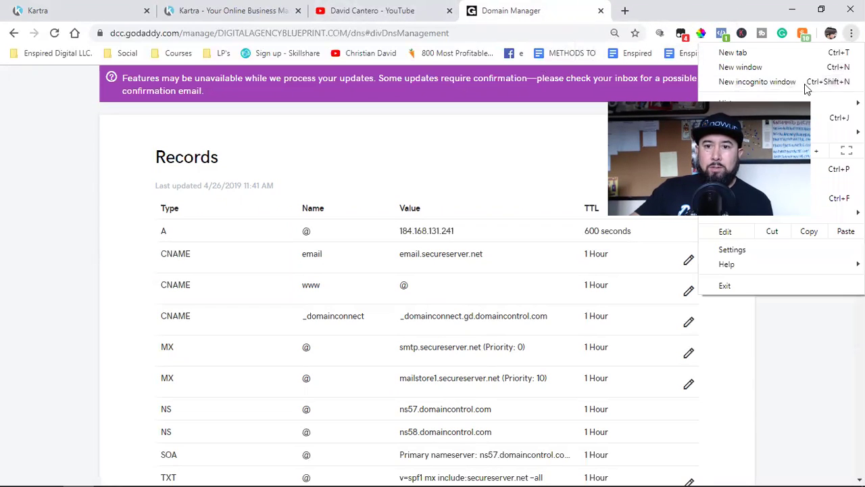
left_click(757, 82)
type("di")
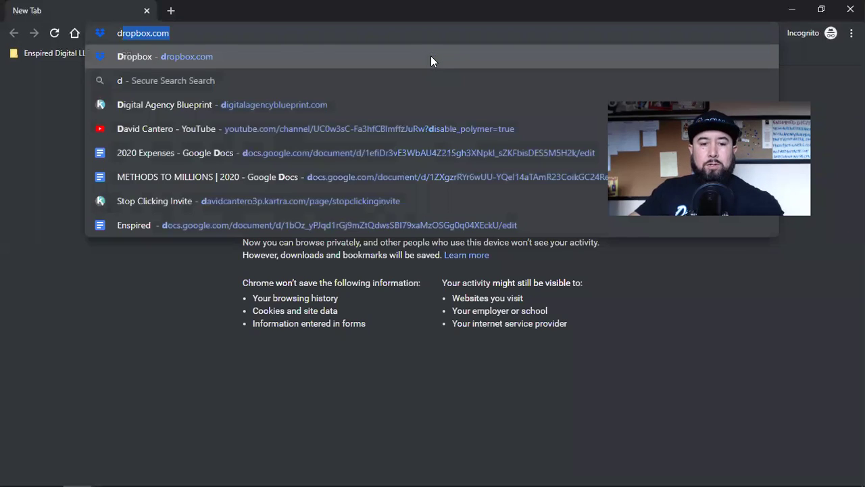
key("Return")
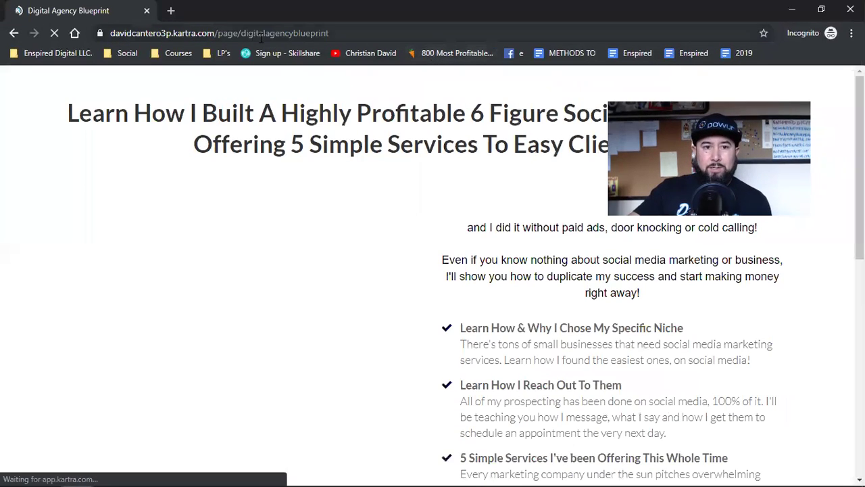
Copy the full Kartra page URL that the forwarded domain leads to
left_click(280, 34)
double_click(280, 34)
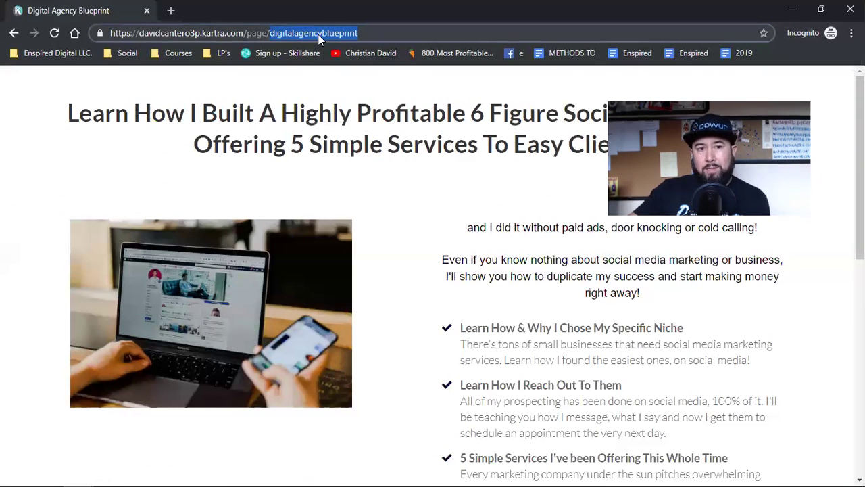
triple_click(213, 36)
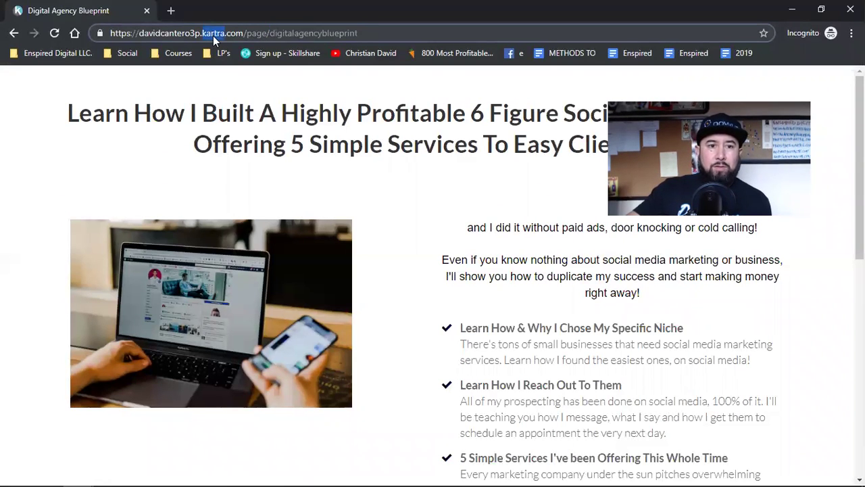
right_click(213, 36)
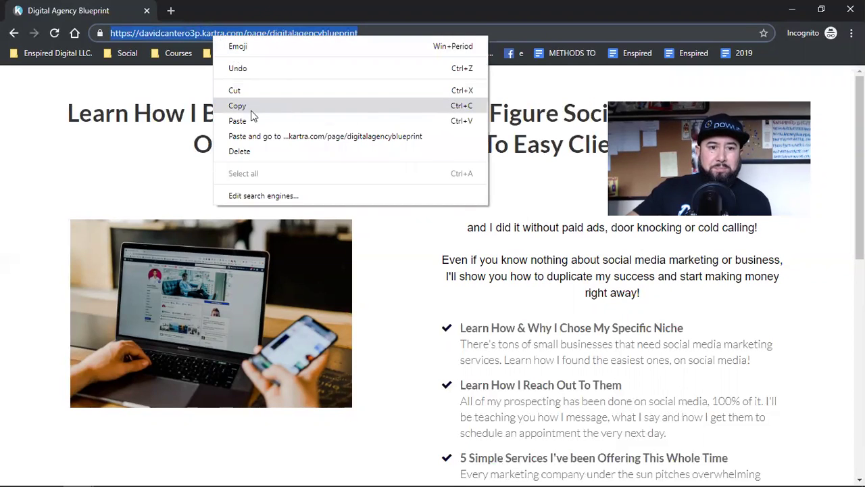
left_click(251, 110)
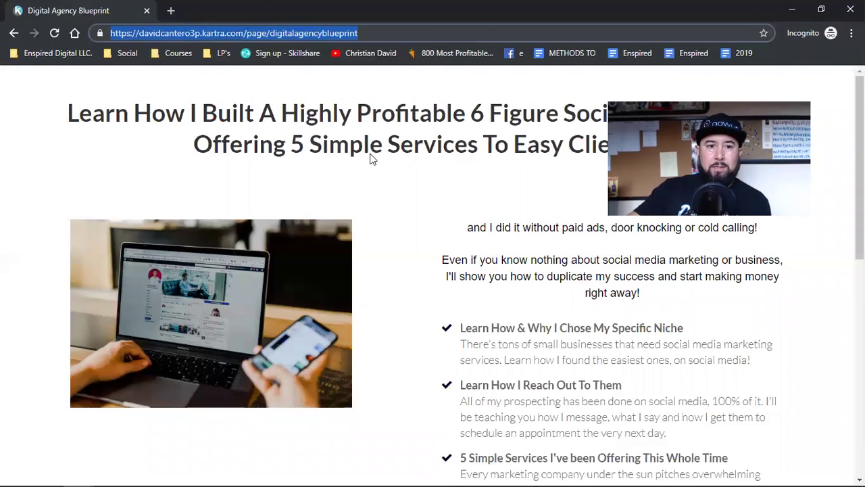
Return to the regular browser window and open the Audiences page of the Digital Agency Blueprint ad account in Facebook Ads Manager
key("alt+Tab")
left_click(623, 11)
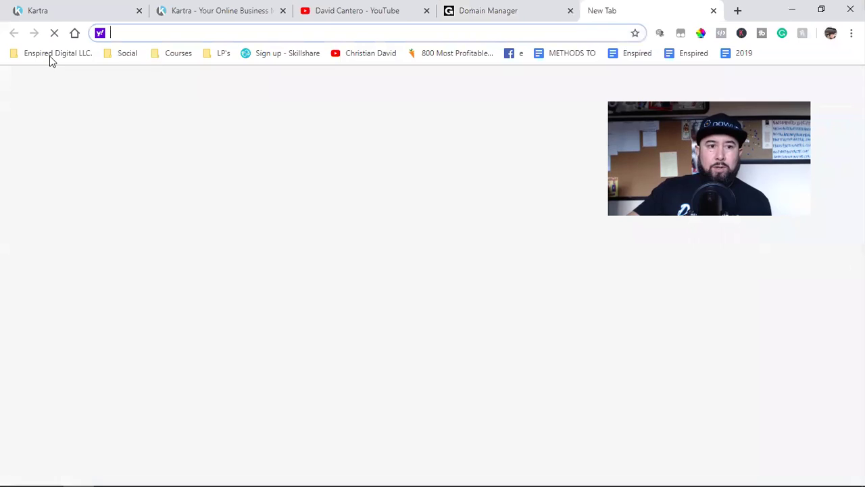
left_click(49, 59)
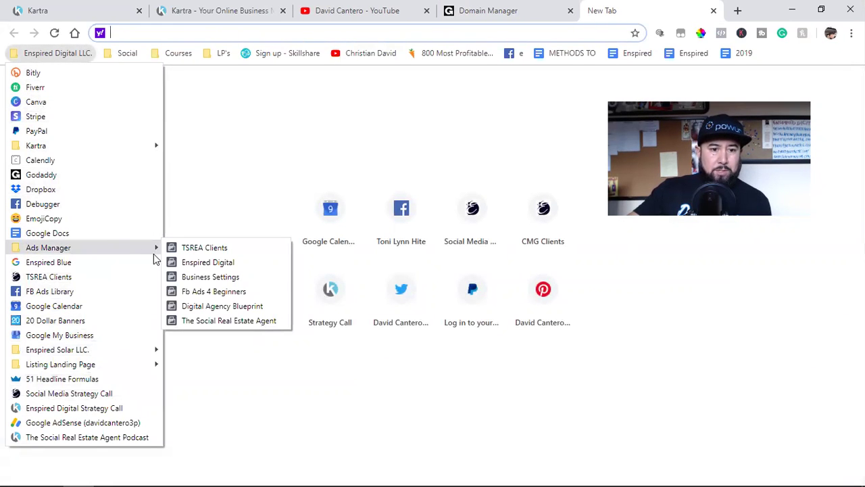
left_click(233, 307)
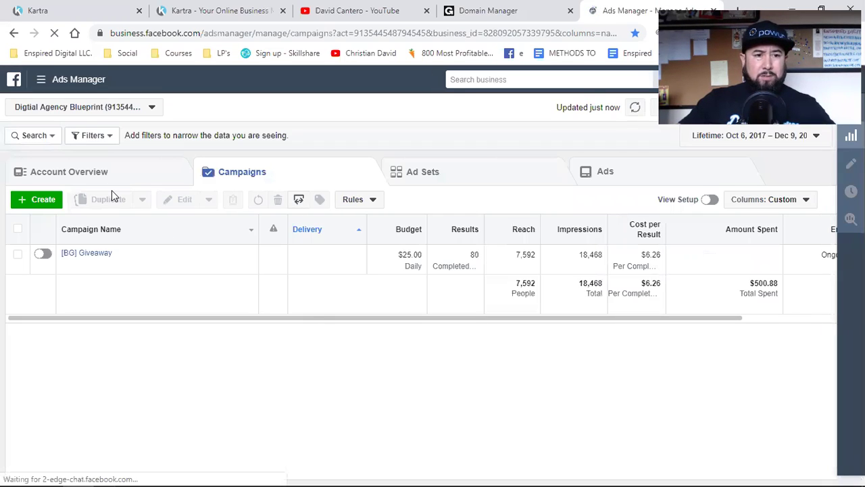
left_click(42, 83)
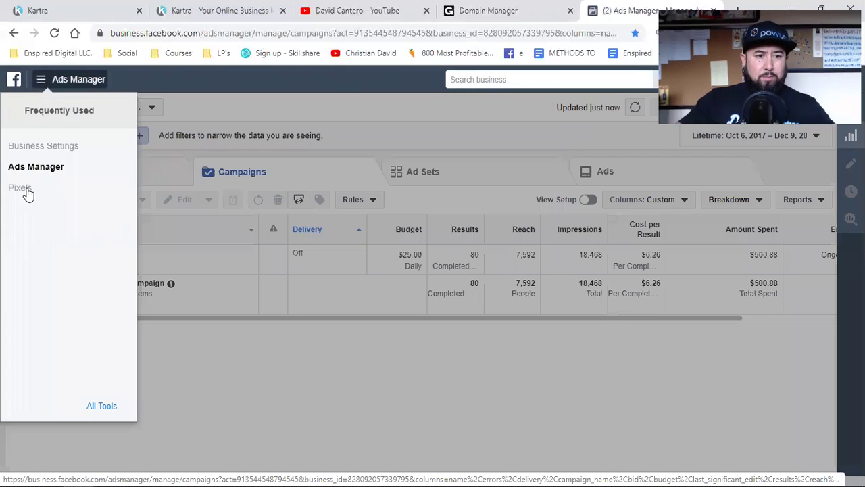
left_click(107, 409)
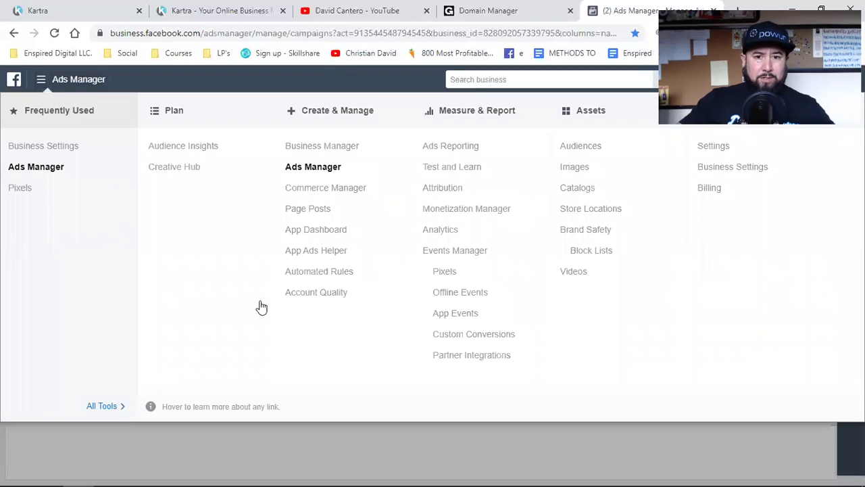
left_click(571, 147)
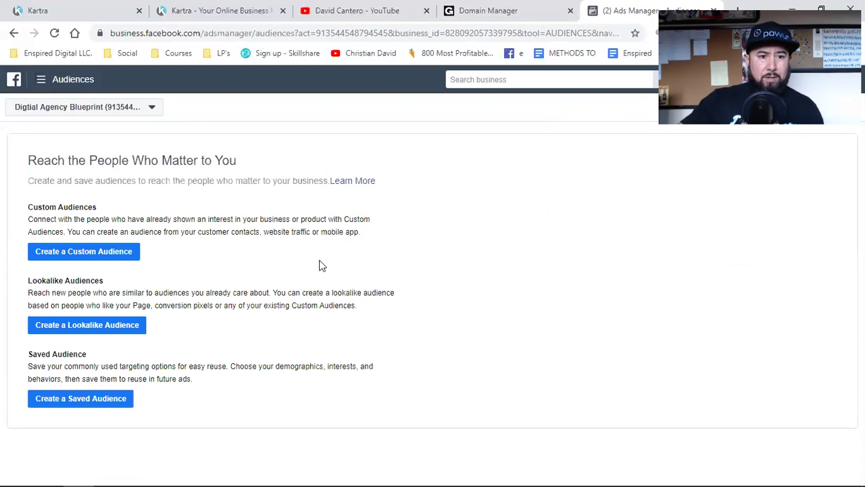
Start a website custom audience covering the past 180 days and enter the name "Websire Visitors"
left_click(98, 254)
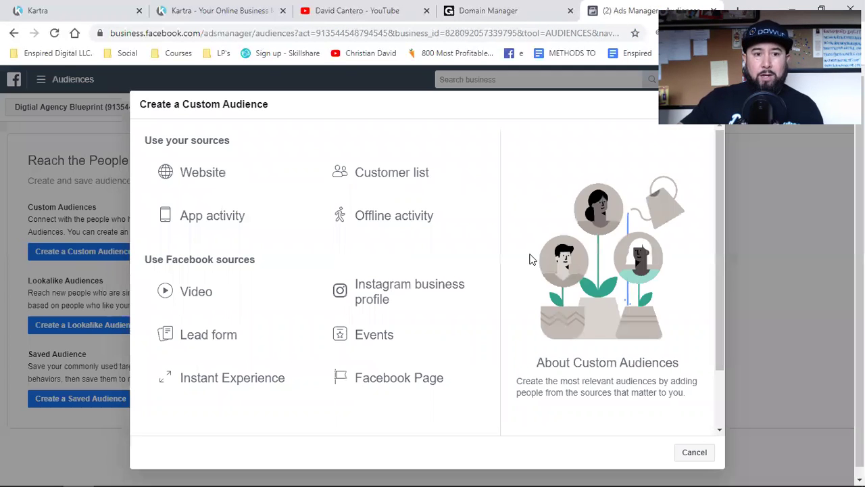
left_click(202, 173)
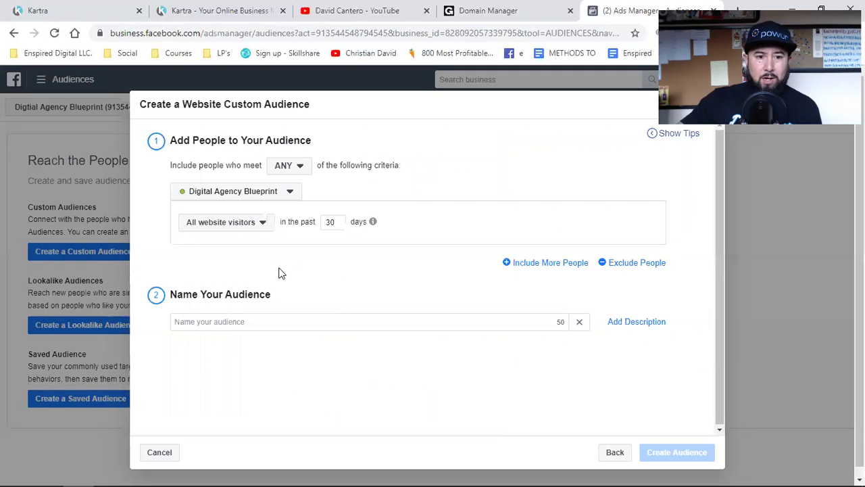
left_click(333, 226)
type("180")
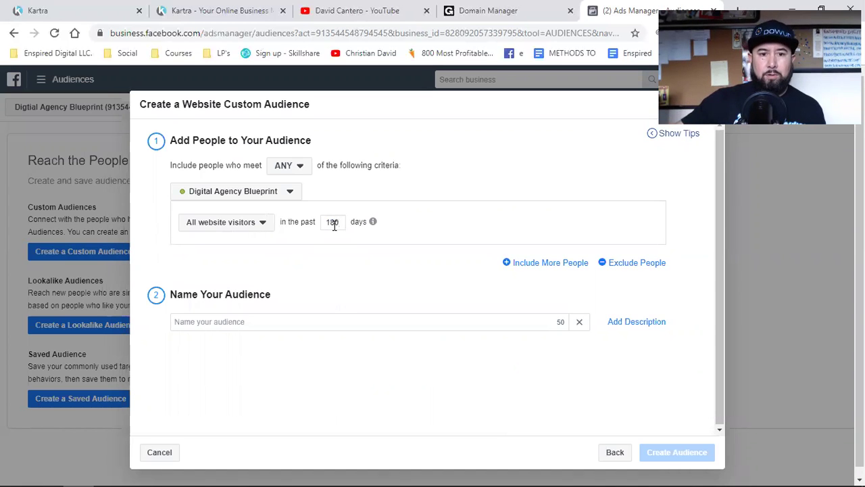
left_click(197, 322)
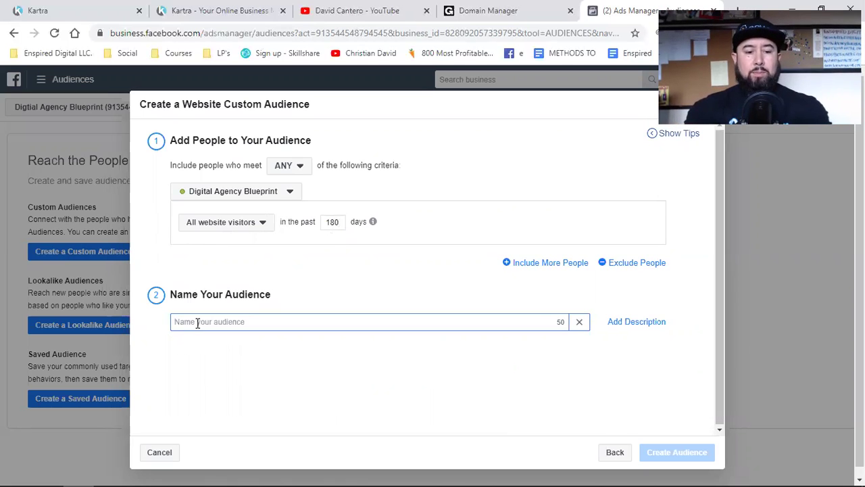
type("Wev")
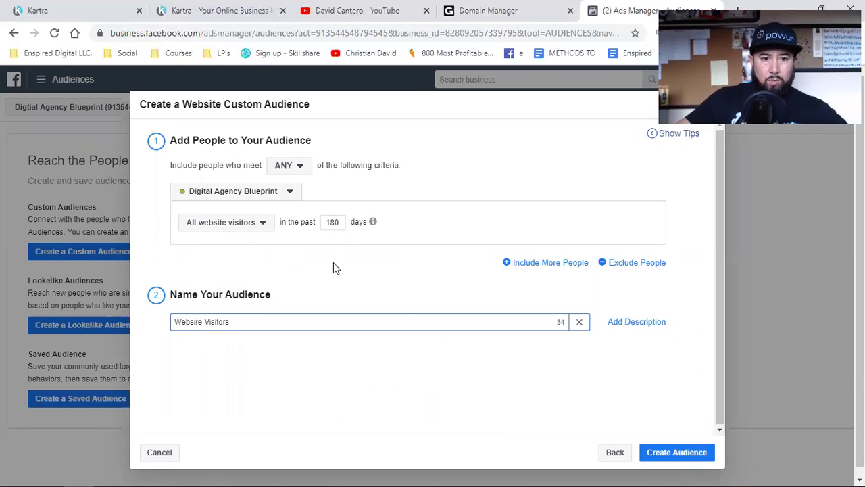
Restrict the audience to people who visited specific web pages whose URL contains the copied Kartra page link
left_click(224, 222)
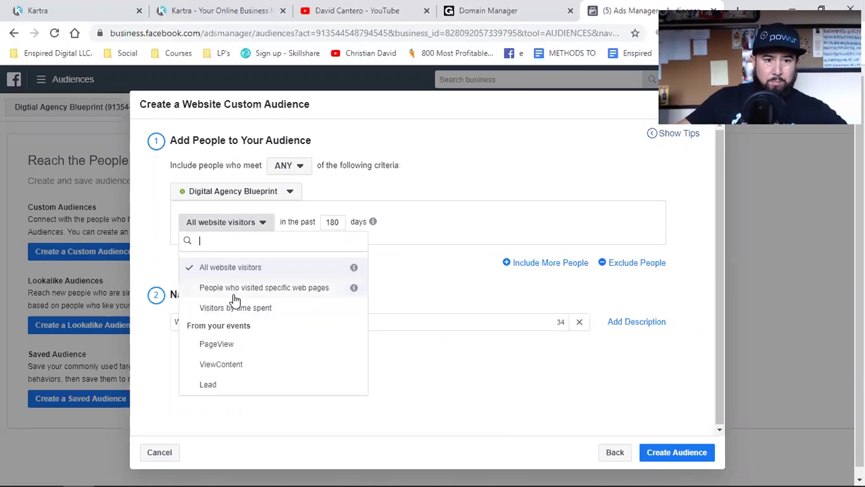
left_click(230, 291)
right_click(259, 265)
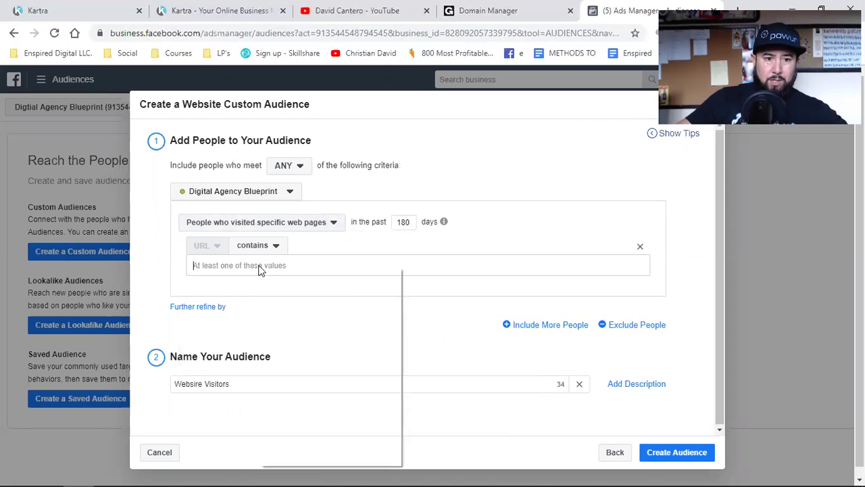
left_click(289, 363)
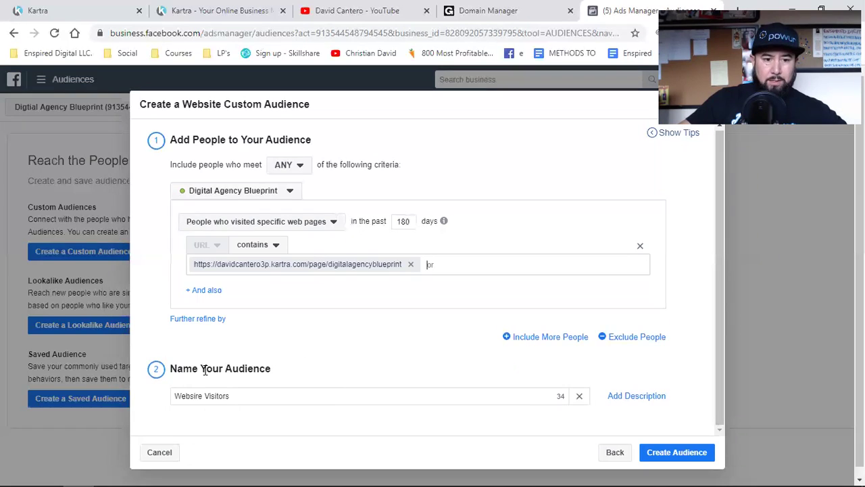
Correct the audience name to "Website Visitors" and create the audience
left_click(200, 395)
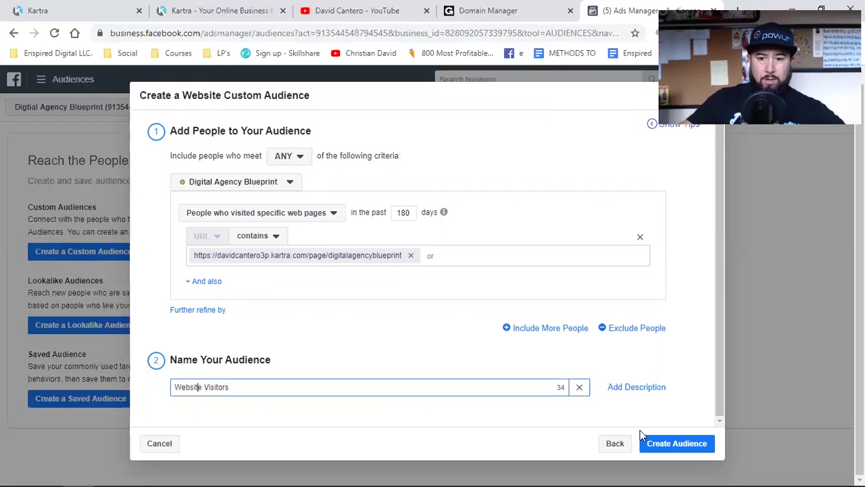
left_click(306, 338)
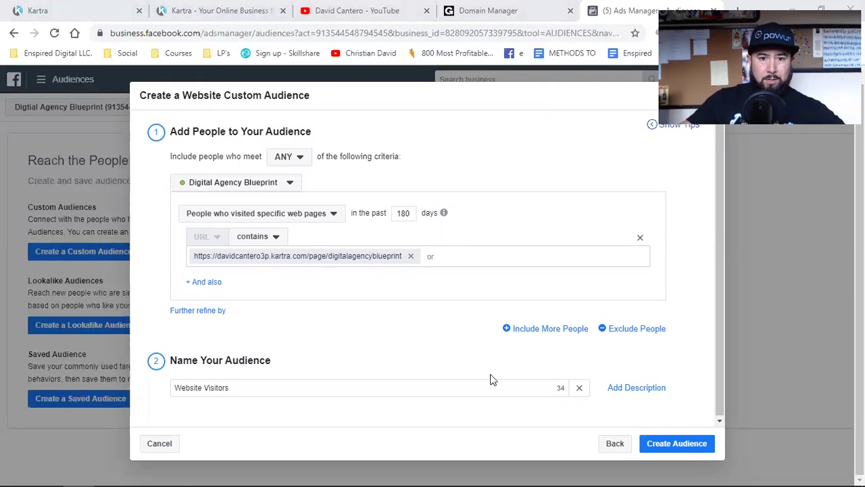
left_click(645, 443)
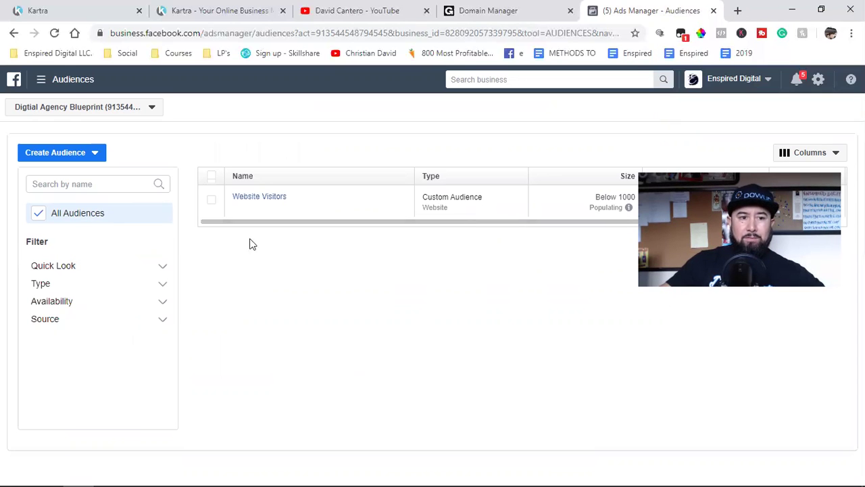
Start another custom audience using the website as its source
left_click(76, 163)
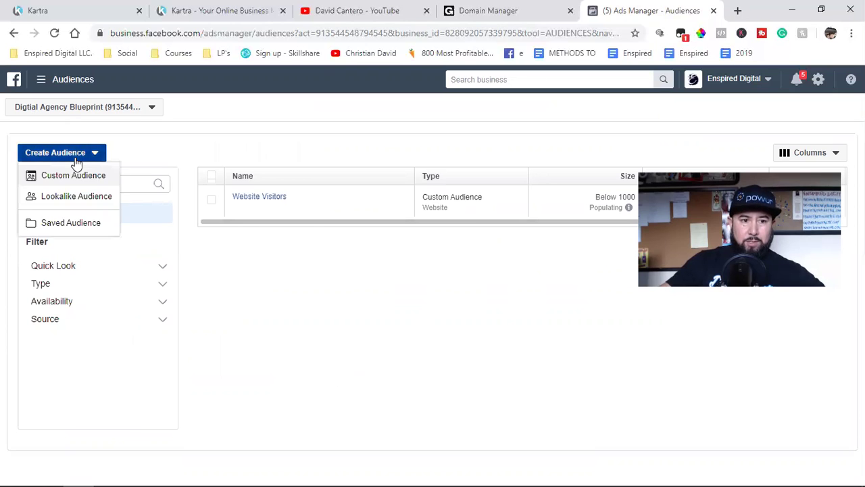
left_click(60, 177)
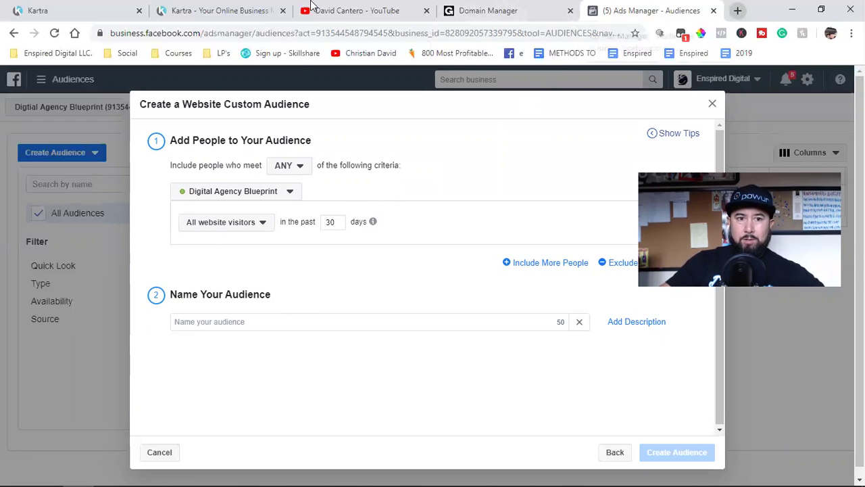
mouse_move(142, 473)
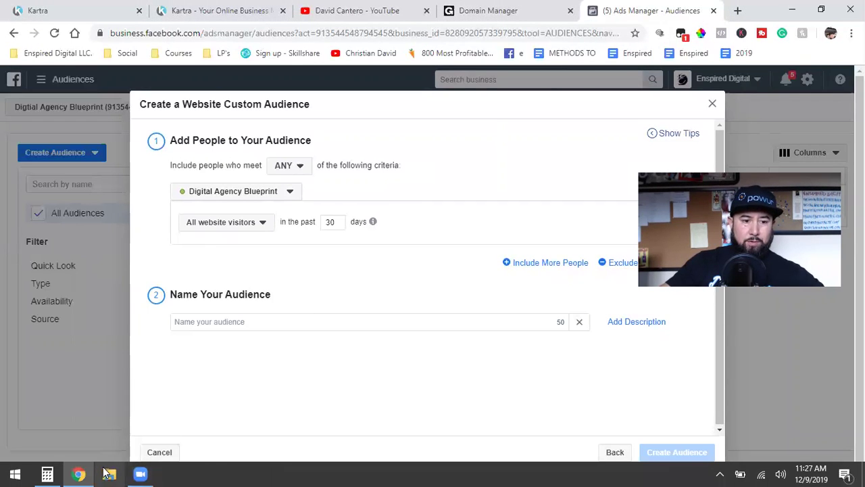
mouse_move(78, 473)
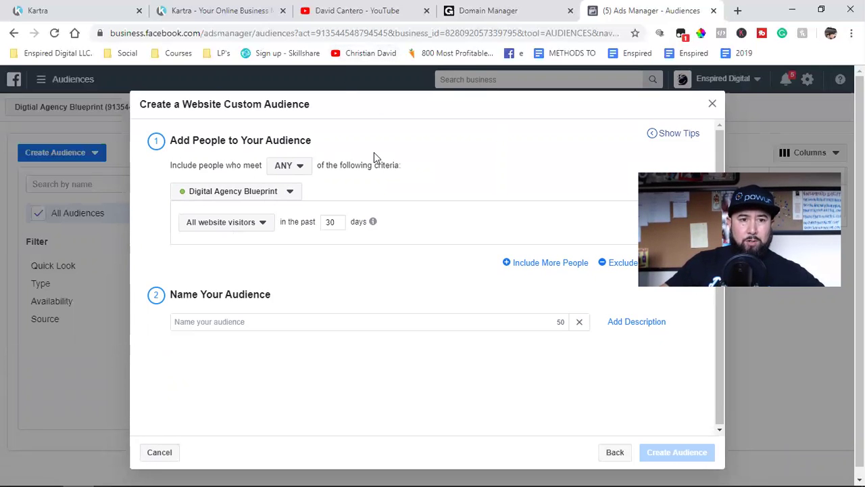
Switch to Kartra and copy the published page link of the "DAB - Thank You Page"
left_click(76, 8)
left_click(733, 115)
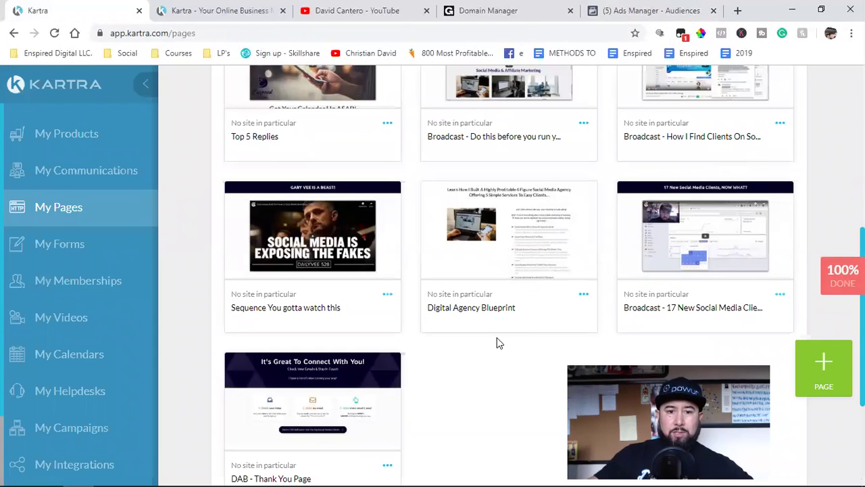
scroll(446, 388, "down", 1)
left_click(387, 408)
left_click(453, 369)
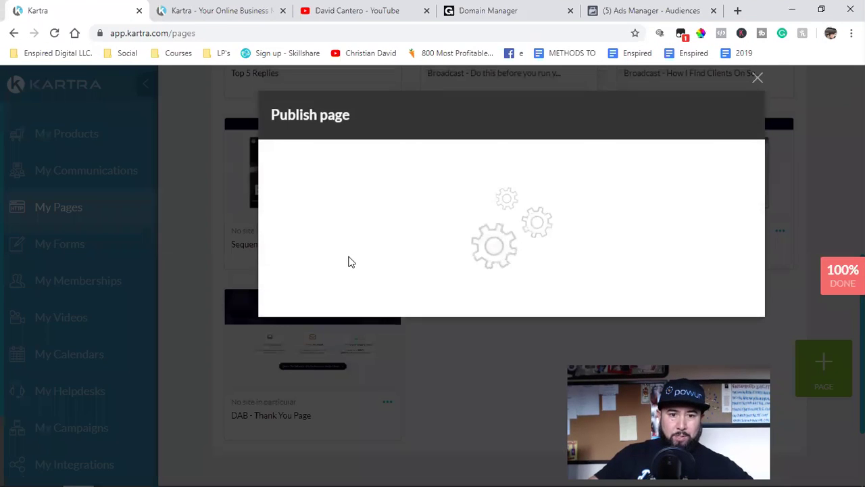
left_click(343, 247)
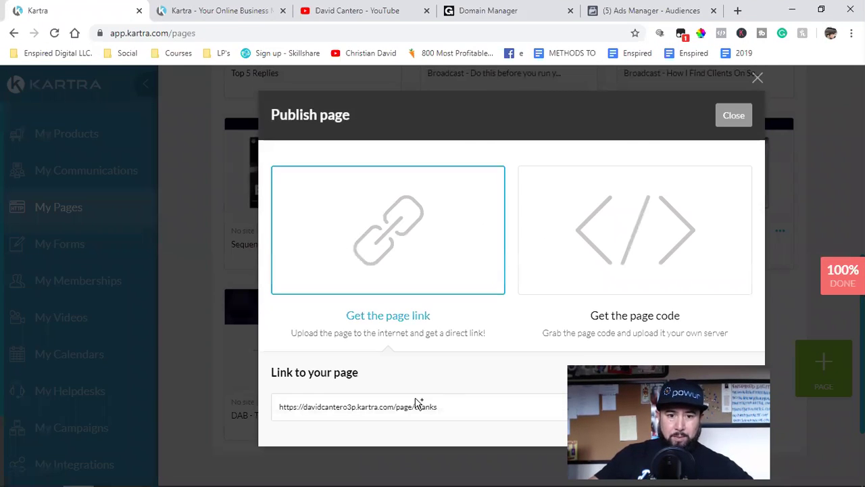
triple_click(352, 412)
right_click(351, 407)
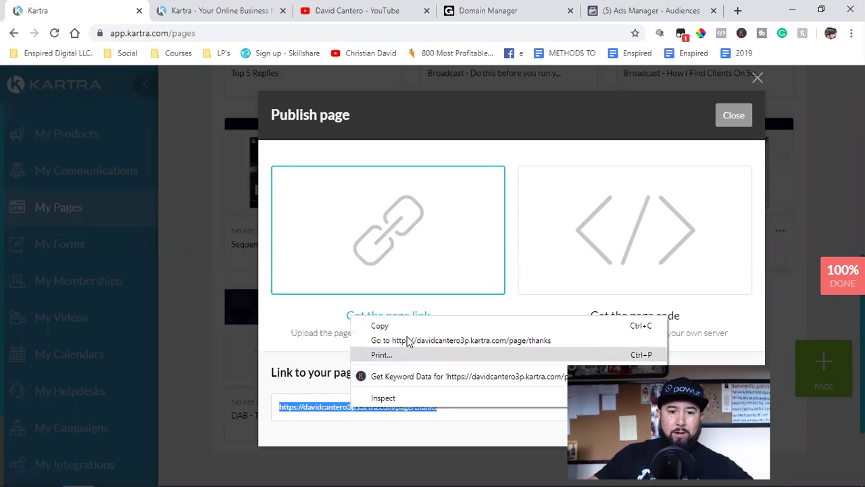
left_click(409, 327)
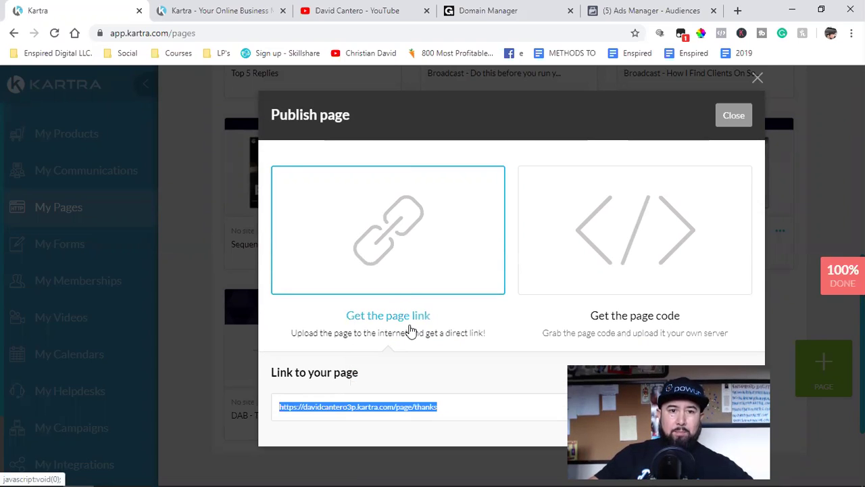
In the Facebook audience, include people who visited specific web pages in the past 180 days, with the URL containing the copied thank-you page link
left_click(644, 11)
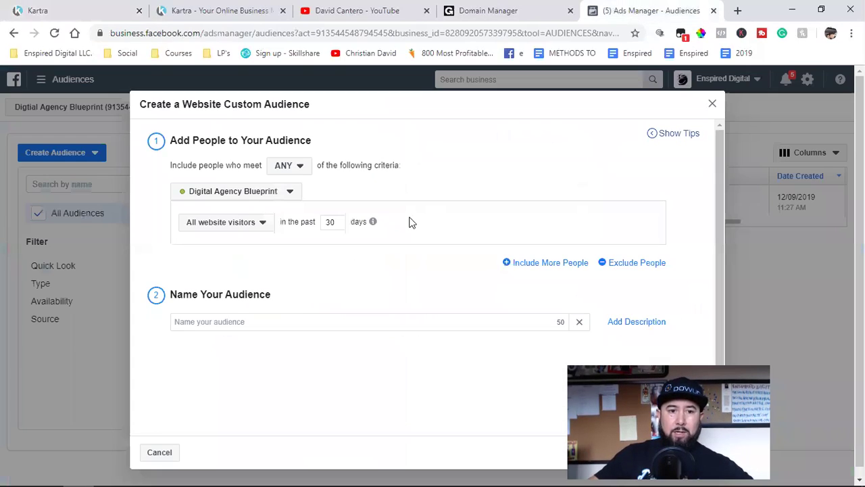
left_click(237, 224)
left_click(222, 287)
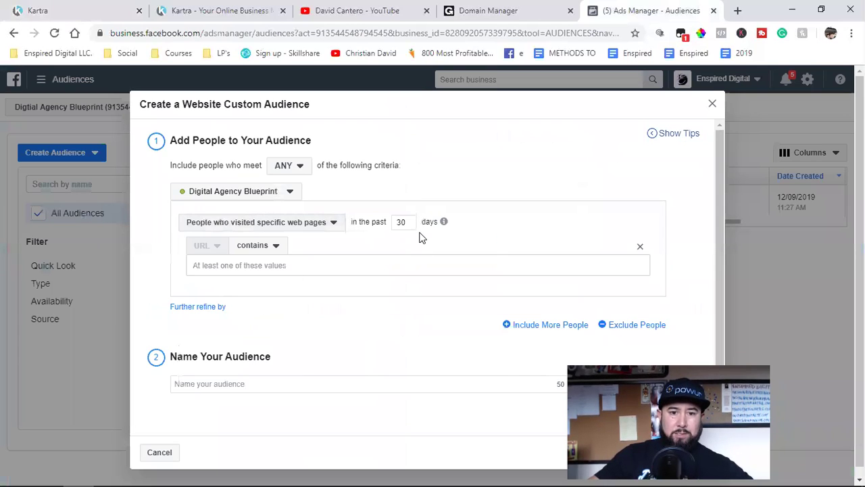
type("0")
left_click(330, 262)
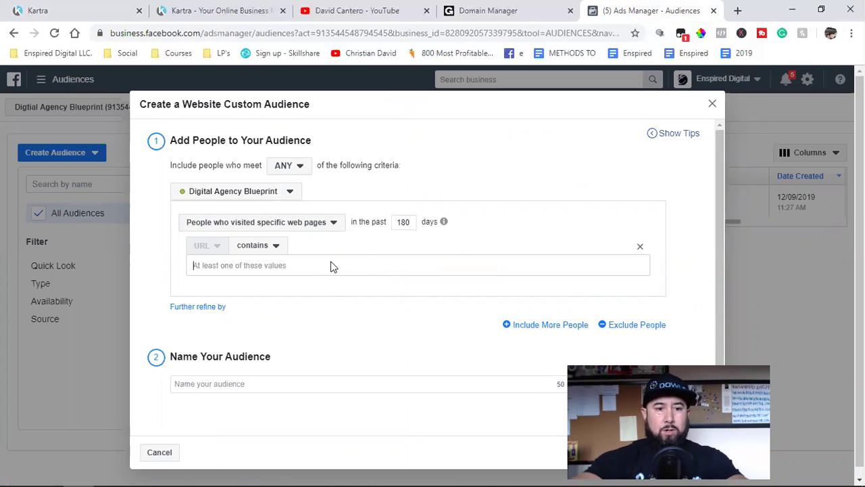
key("ctrl+v")
Name the audience "Leads", create it and return to the audience list
left_click(235, 393)
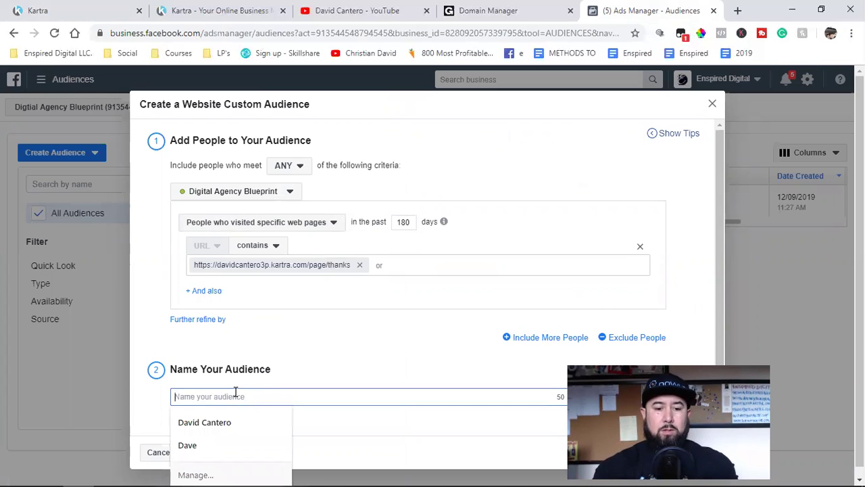
type("Leads")
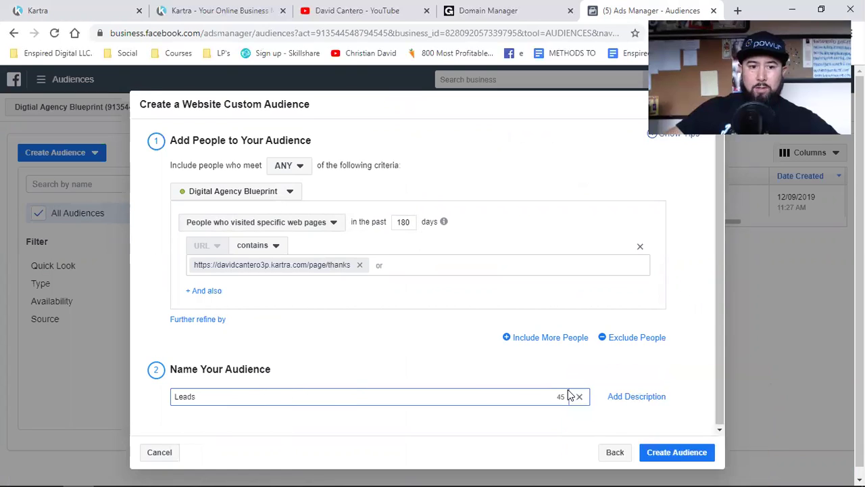
left_click(672, 452)
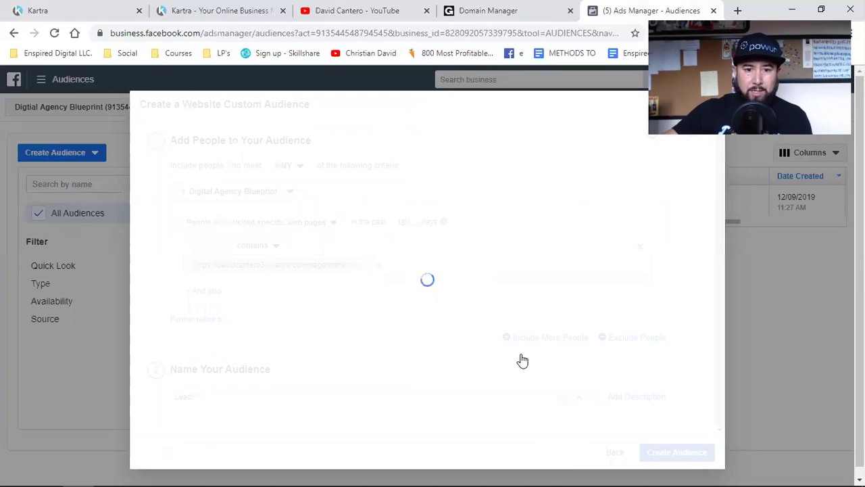
left_click(696, 394)
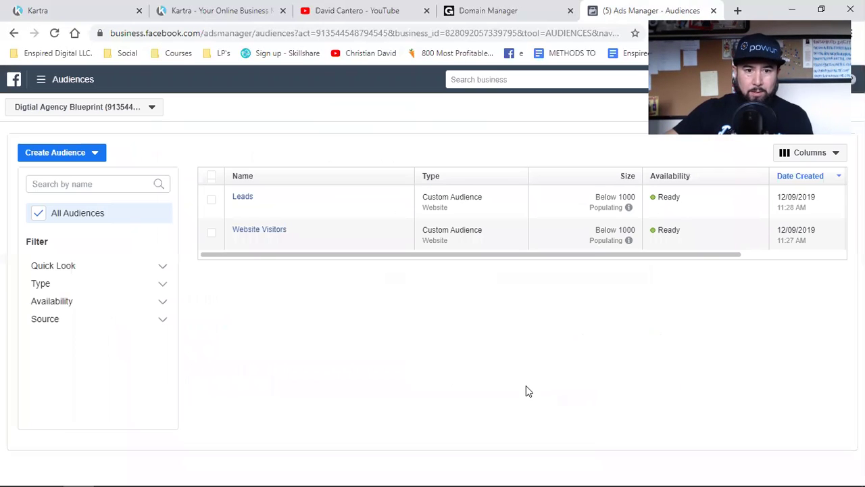
Go to the Facebook pixels in Events Manager and open the Digital Agency Blueprint pixel
left_click(41, 85)
left_click(22, 187)
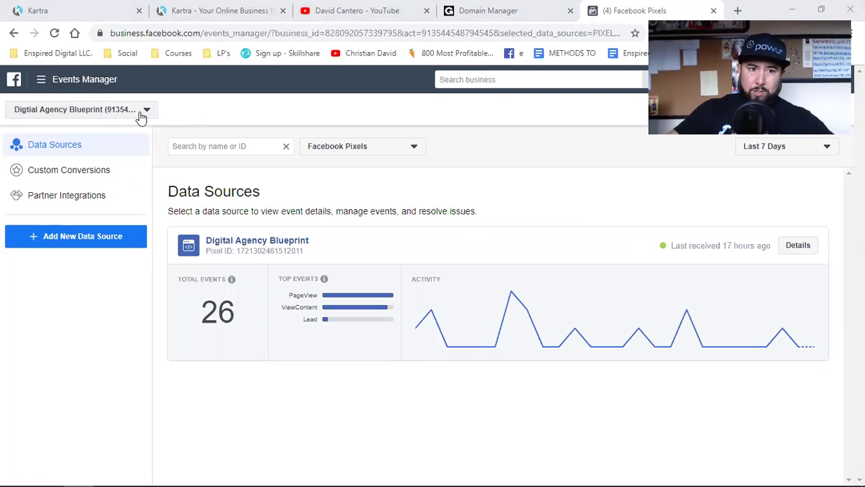
left_click(42, 79)
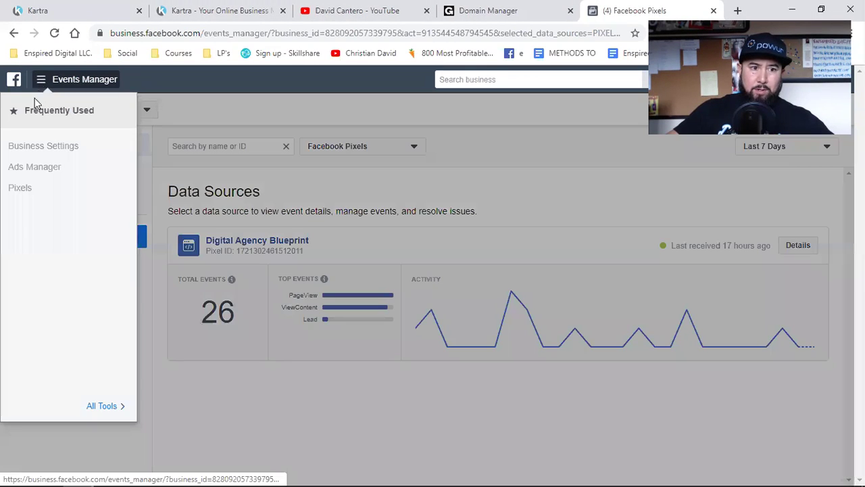
left_click(101, 407)
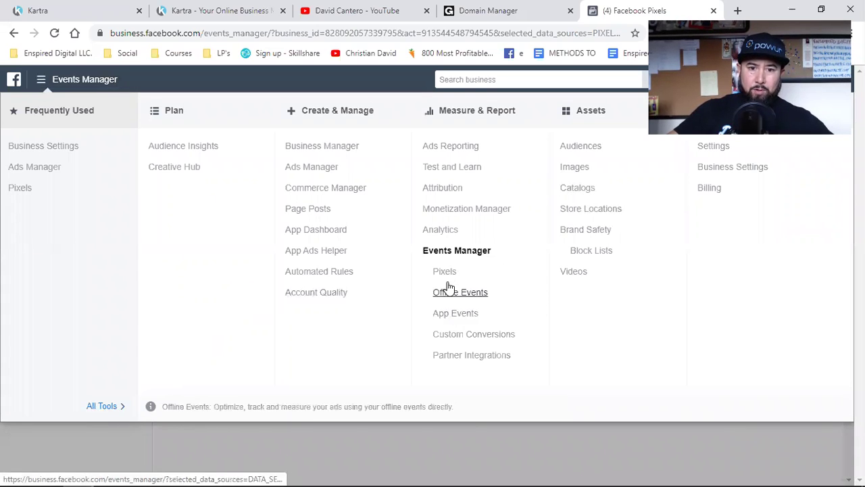
left_click(328, 430)
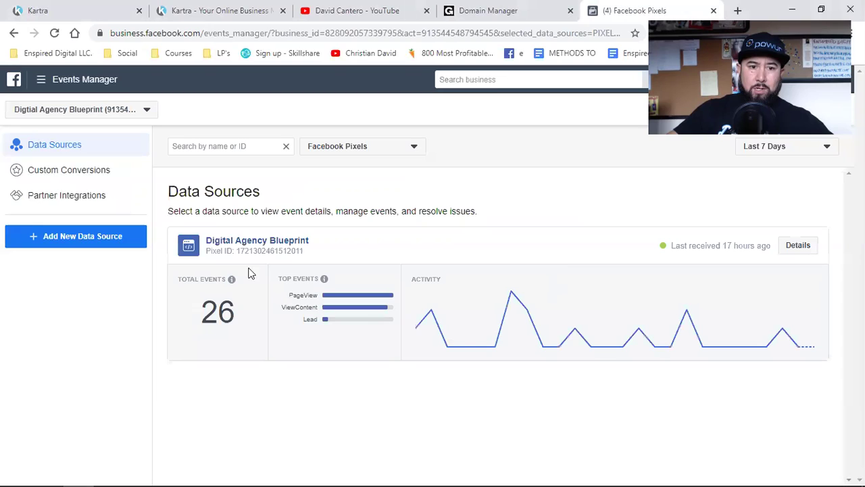
left_click(236, 243)
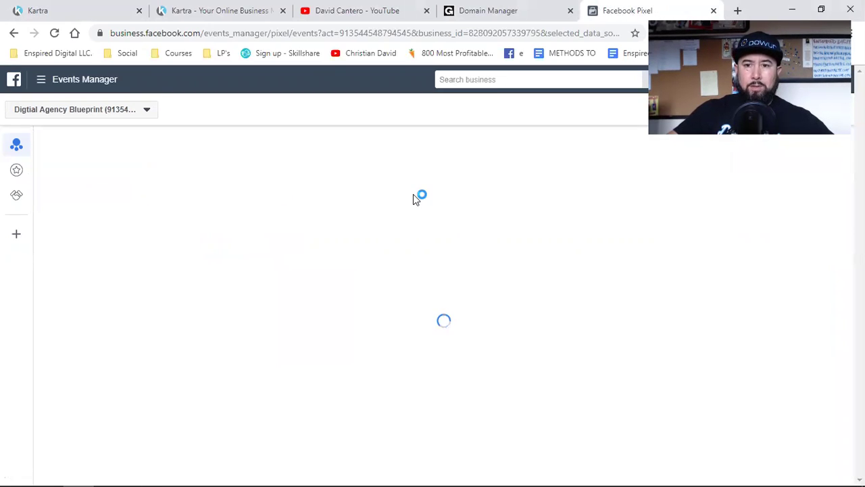
Start installing the pixel by manually adding code to the website and copy its base code
left_click(770, 151)
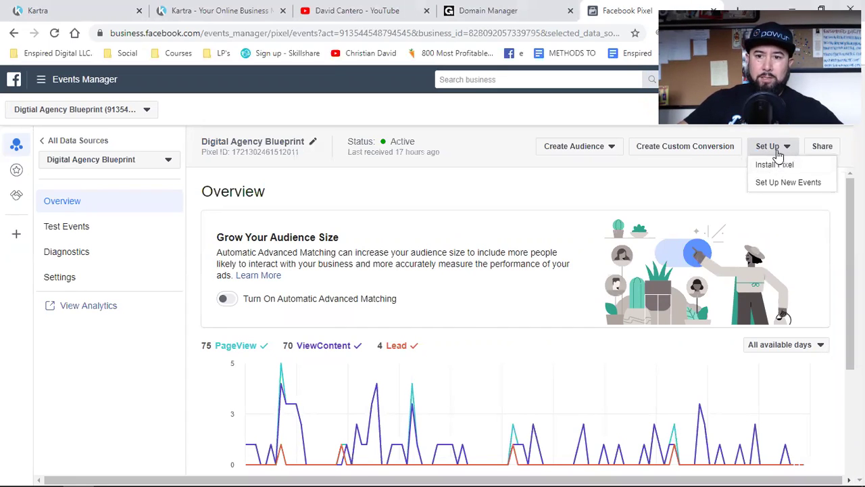
left_click(778, 165)
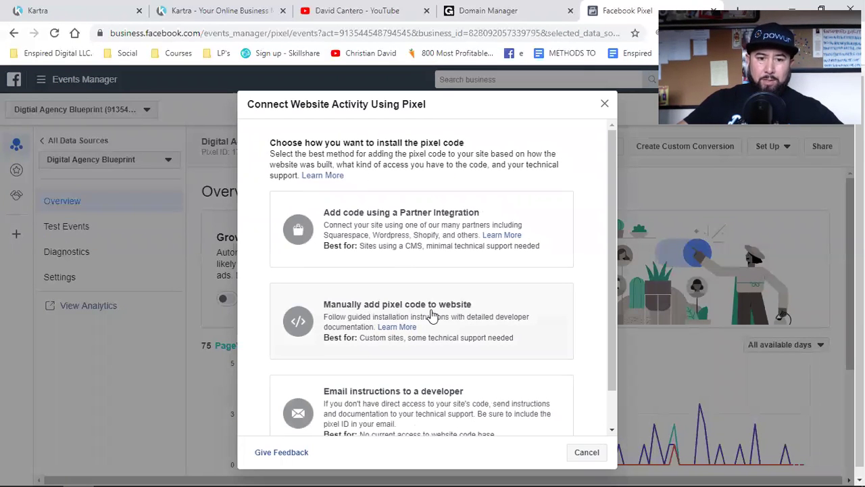
left_click(431, 312)
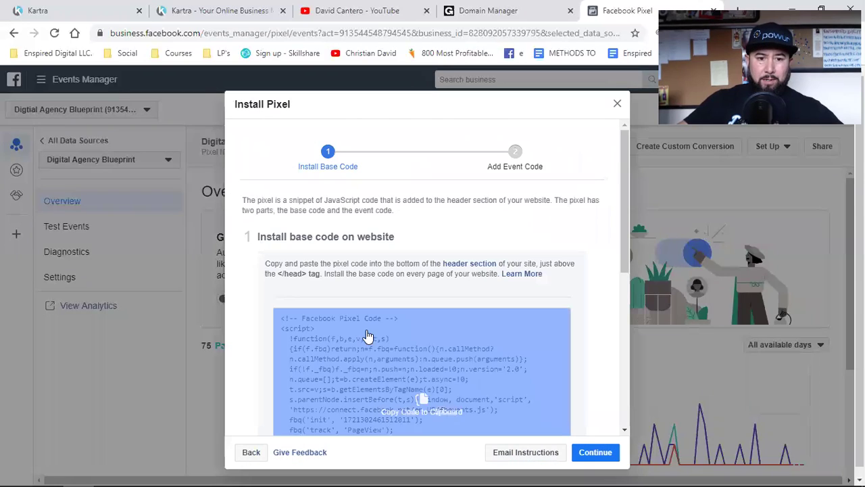
scroll(318, 241, "down", 1)
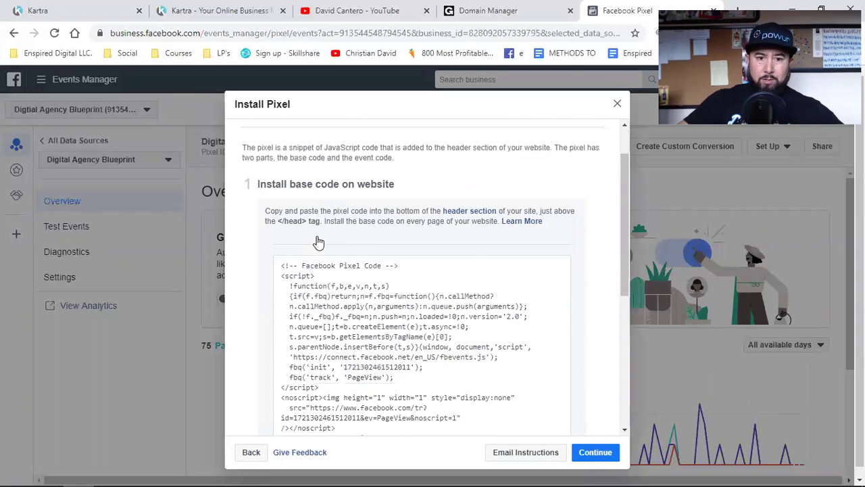
left_click(430, 315)
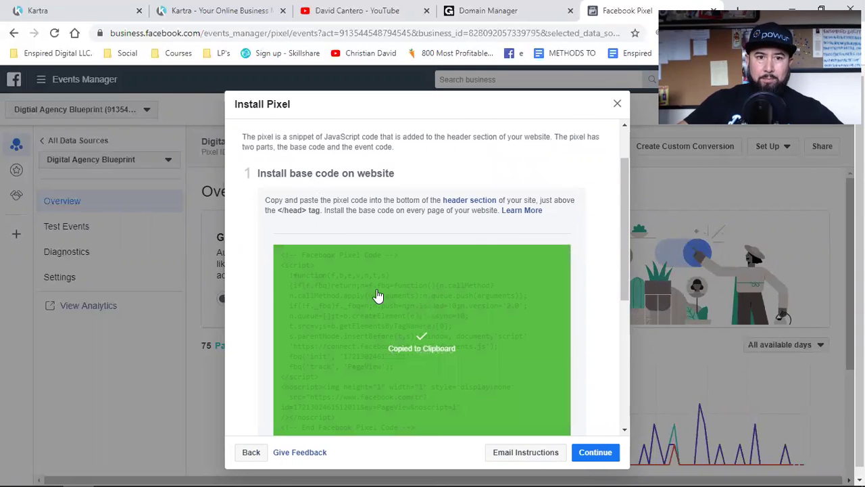
Switch to Kartra, open the Digital Agency Blueprint page in the page builder, and close the GoDaddy Domain Manager tab
left_click(112, 8)
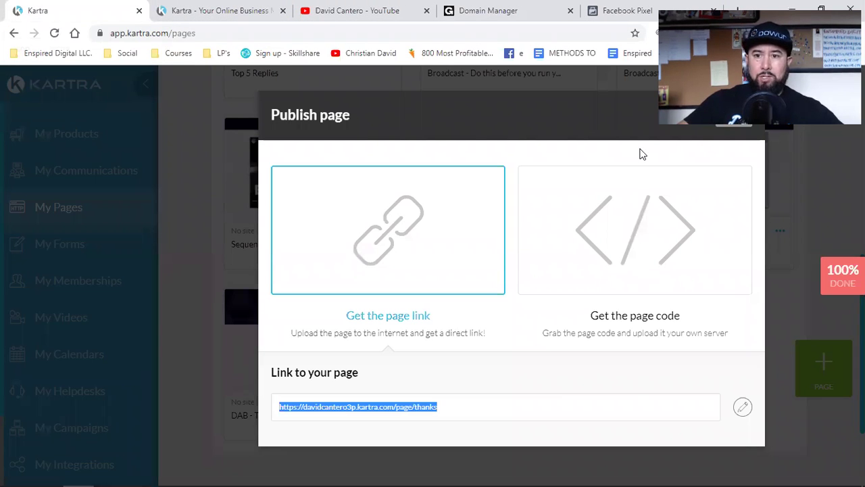
left_click(736, 117)
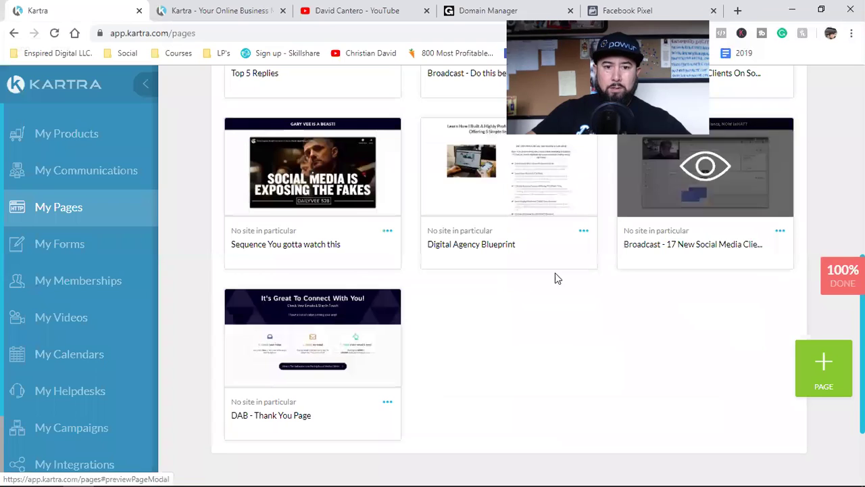
left_click(583, 234)
left_click(638, 217)
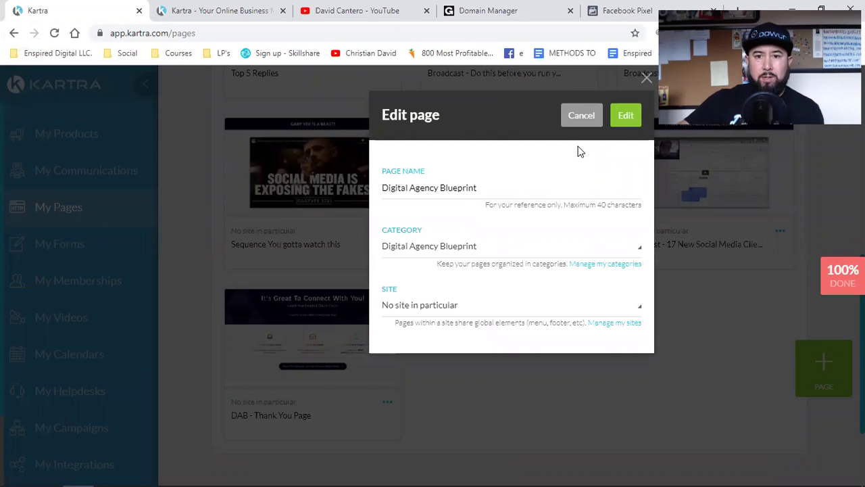
left_click(626, 115)
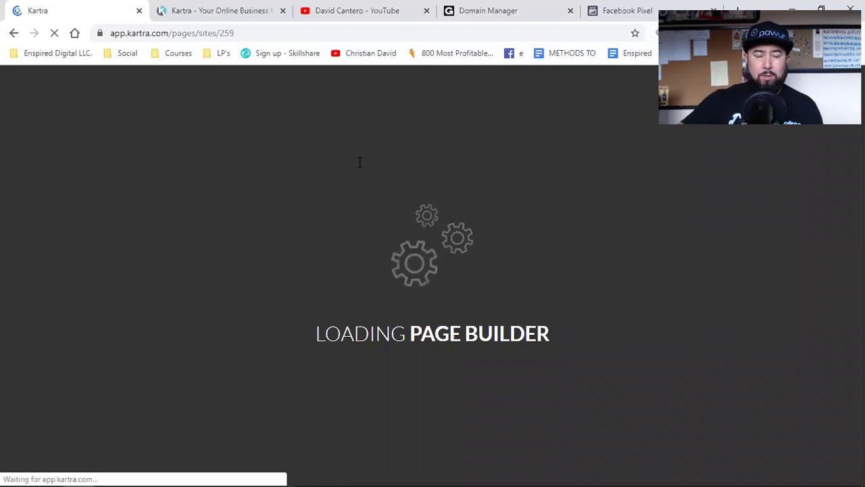
left_click(571, 12)
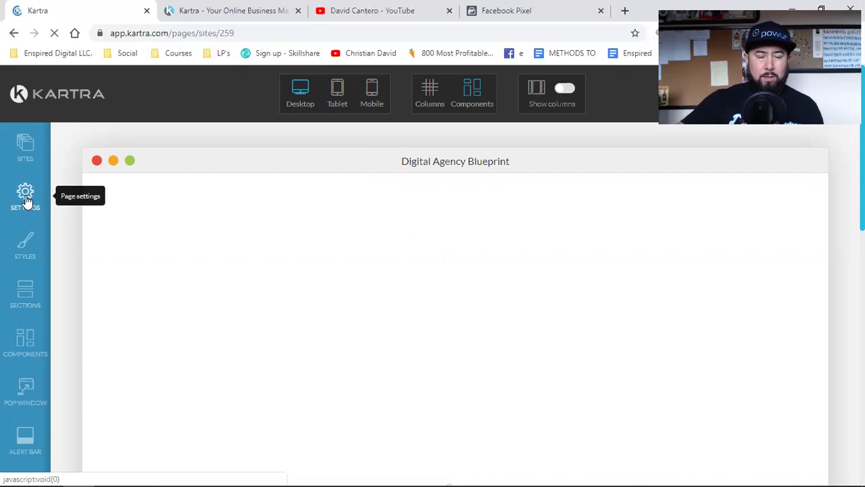
Replace the page's Facebook Ads tracking code with the copied pixel base code, and add blank lines after it
left_click(26, 196)
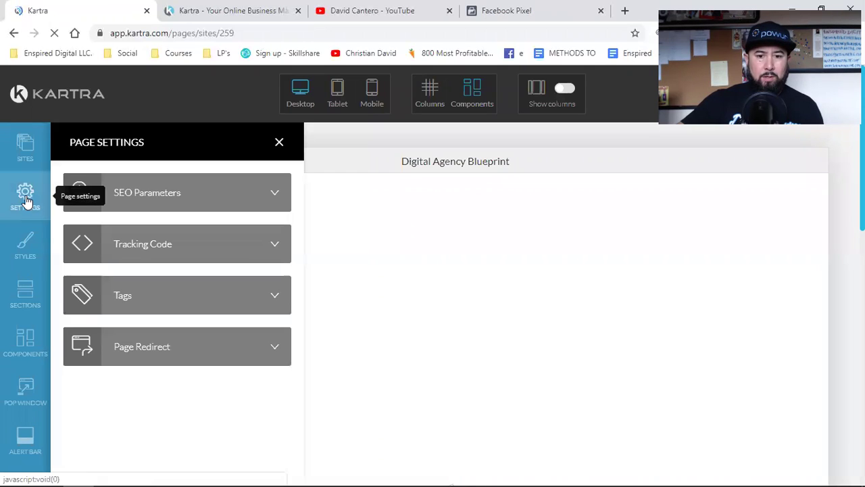
left_click(216, 251)
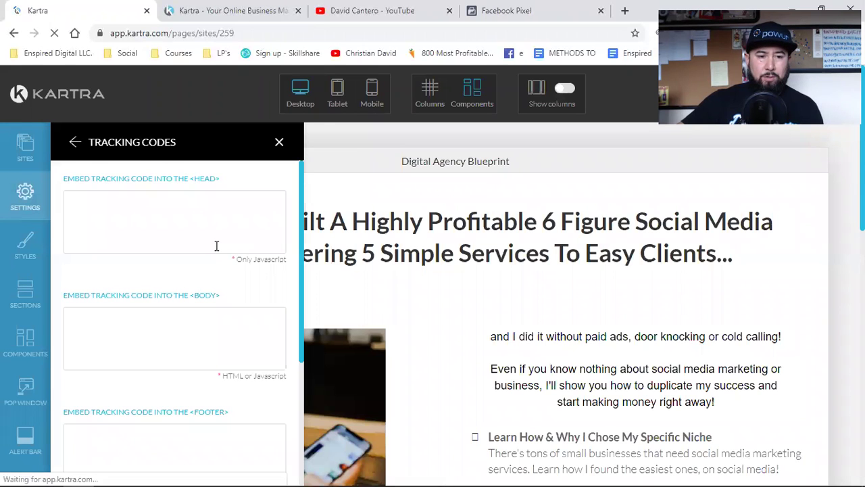
scroll(174, 313, "down", 3)
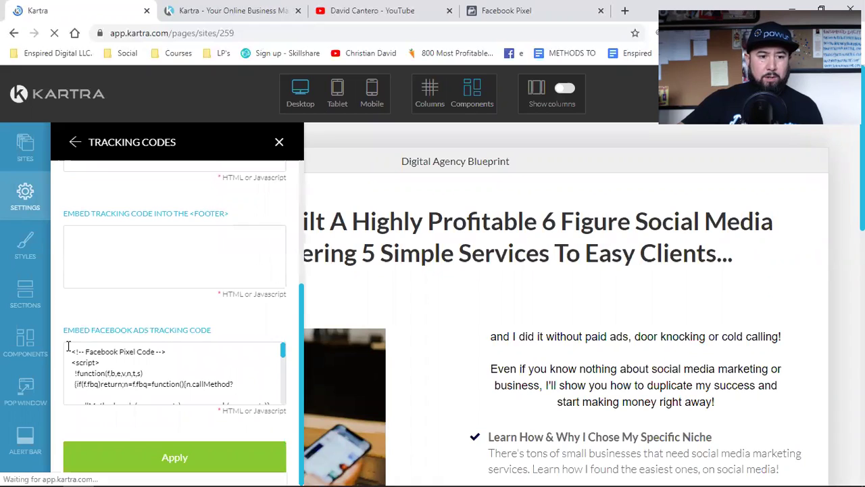
left_click(67, 346)
left_click_drag(68, 346, 208, 421)
key("ctrl+v")
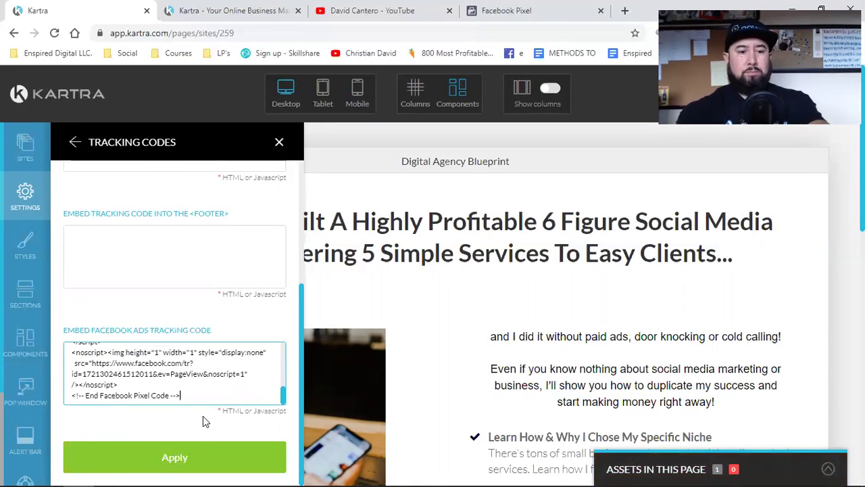
key("Return")
key("Return")
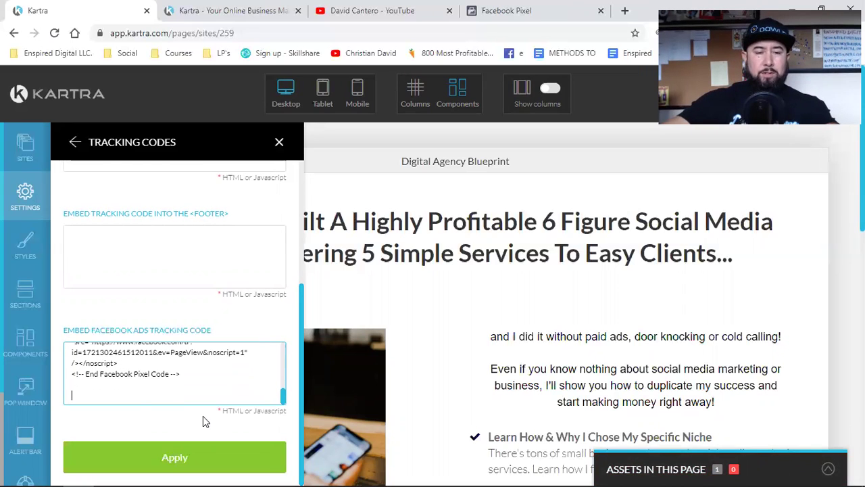
Switch to Facebook Events Manager, continue the pixel installation to manually adding event code, and choose Professional Services as the business category
left_click(528, 11)
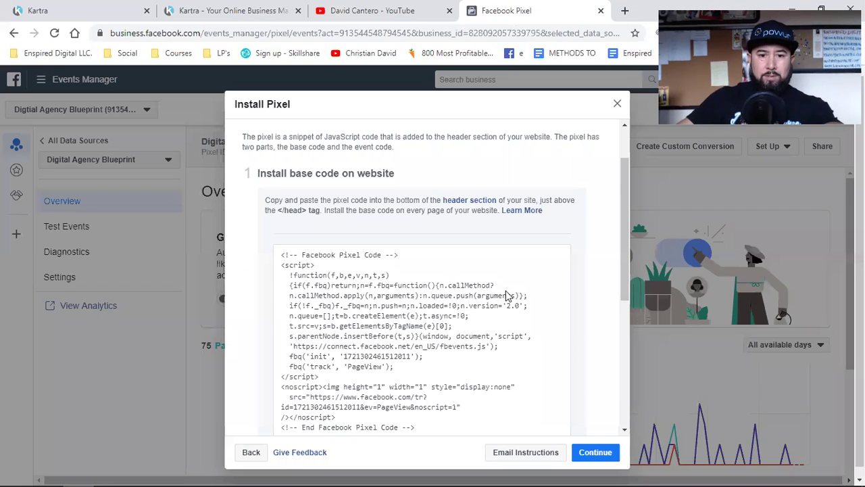
scroll(532, 338, "down", 1)
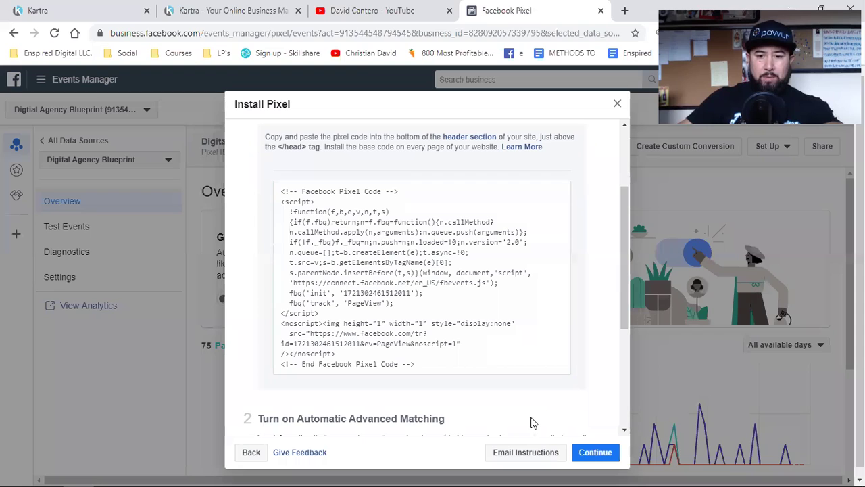
left_click(602, 454)
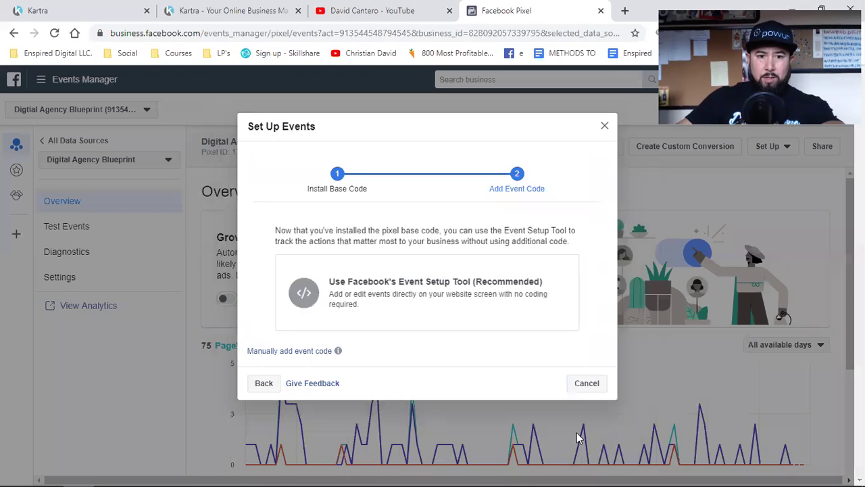
left_click(284, 353)
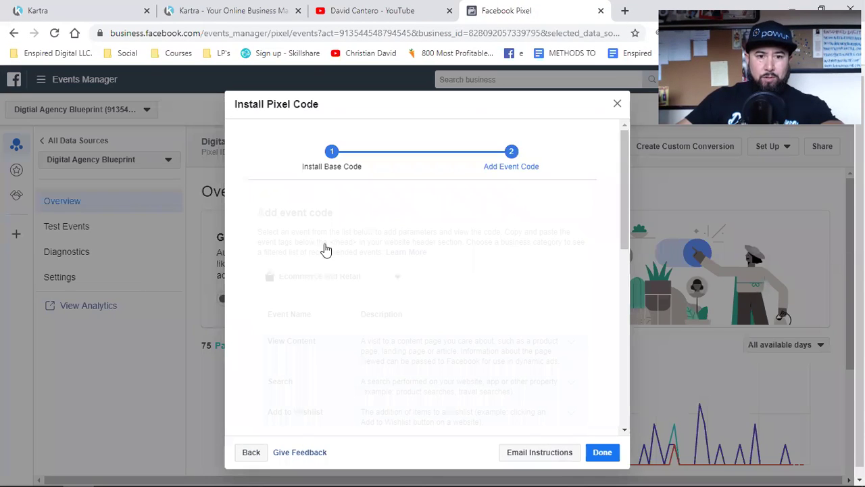
left_click(314, 265)
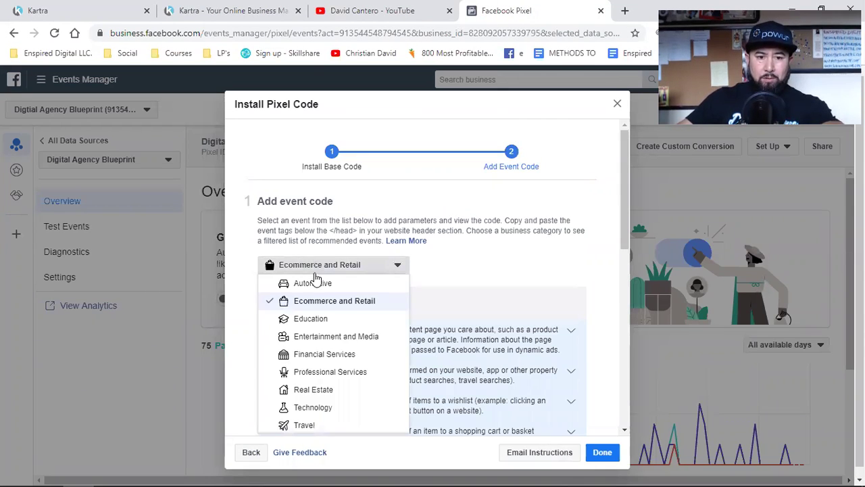
left_click(324, 373)
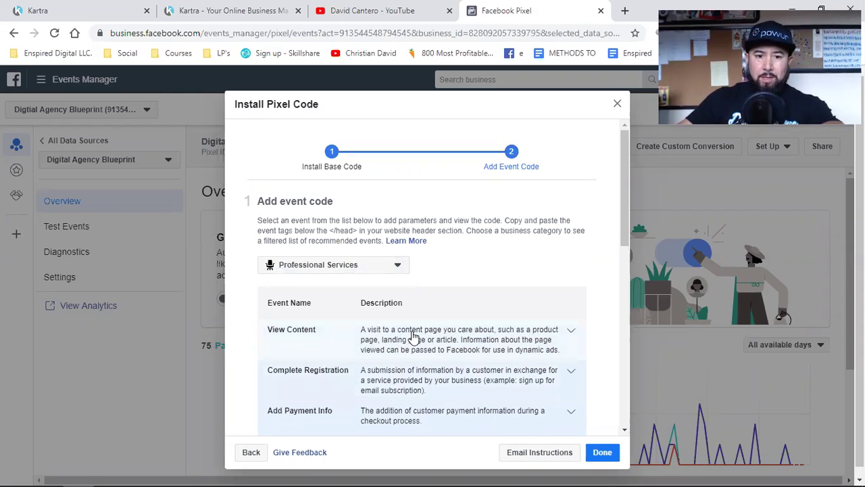
Copy the View Content event code for tracking on page load and finish the pixel code installation dialog
left_click(450, 340)
scroll(439, 360, "down", 2)
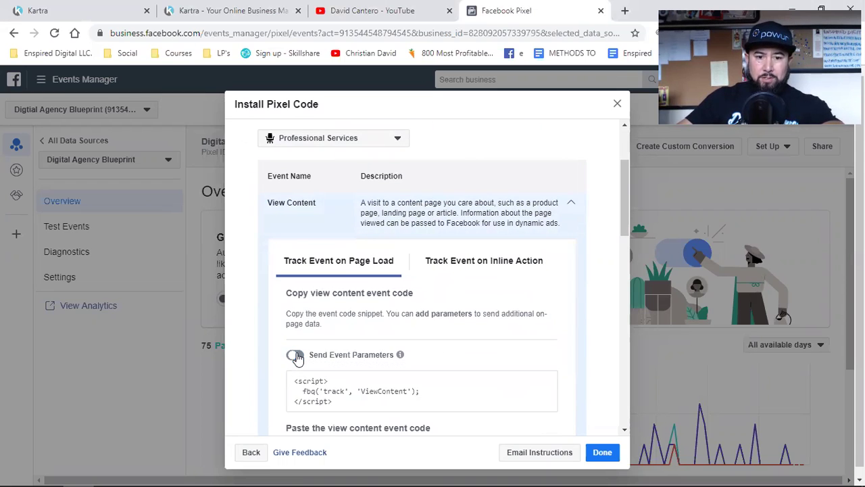
left_click(400, 396)
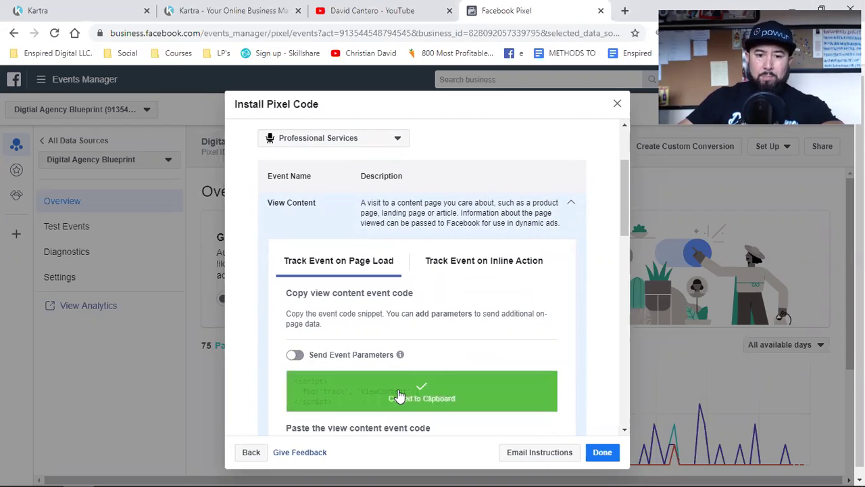
left_click(603, 451)
Switch to Kartra, paste the ViewContent event code below the pixel base code, and apply the tracking codes
left_click(121, 5)
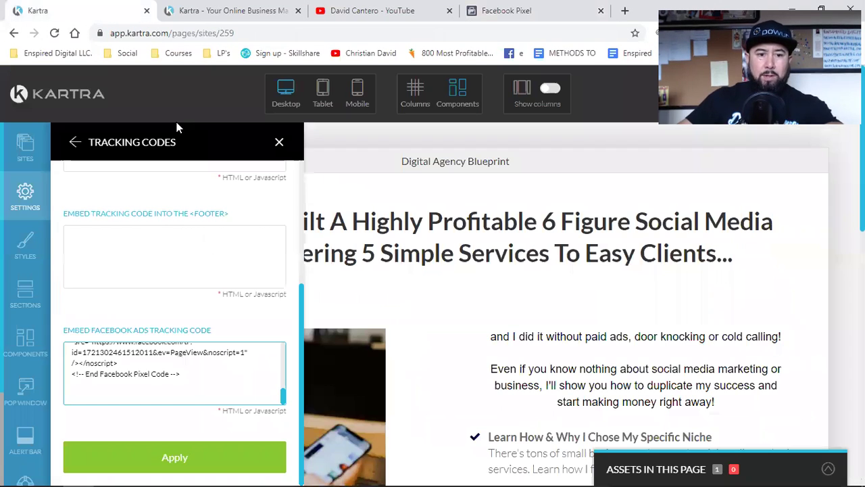
key("ctrl+v")
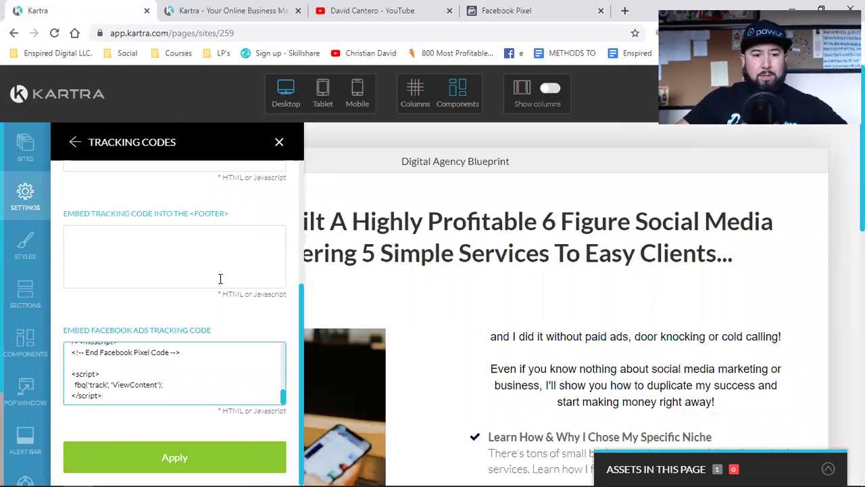
left_click(223, 457)
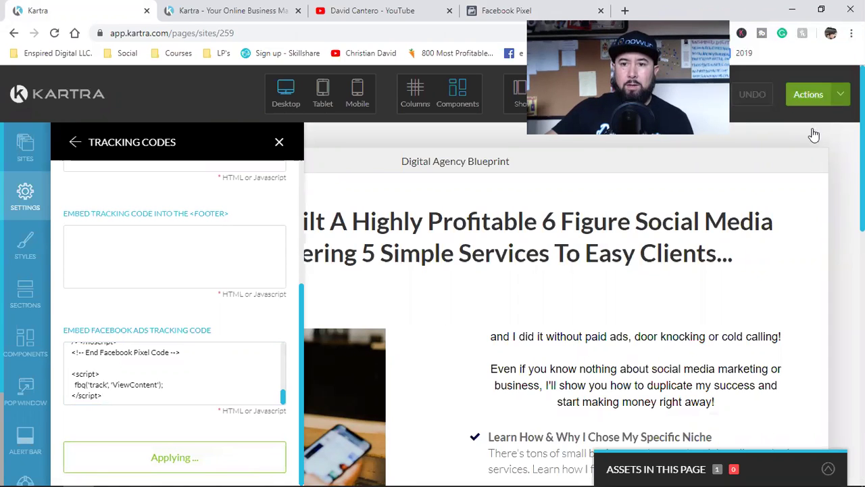
Save the page's progress, then open the live publishing options and close them
left_click(811, 95)
left_click(788, 150)
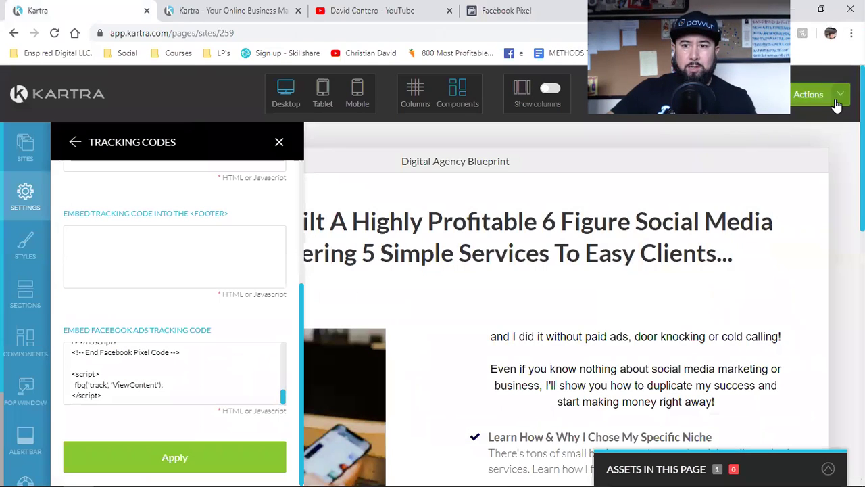
left_click(815, 96)
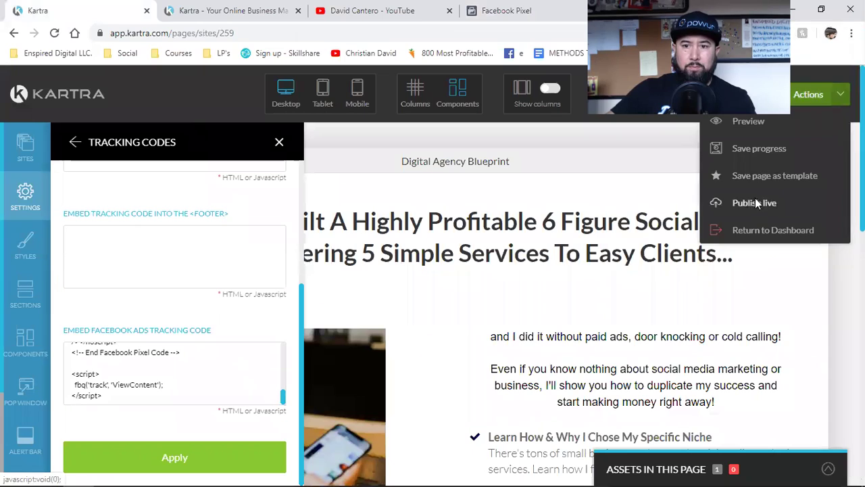
left_click(755, 200)
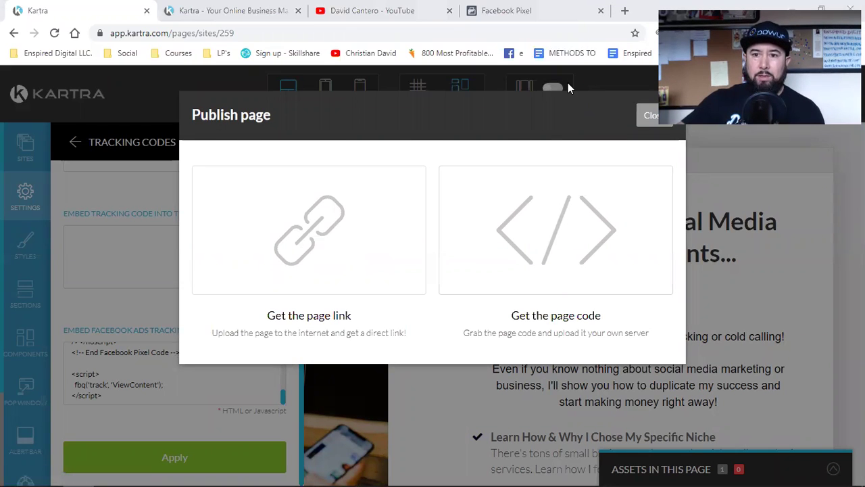
left_click(649, 119)
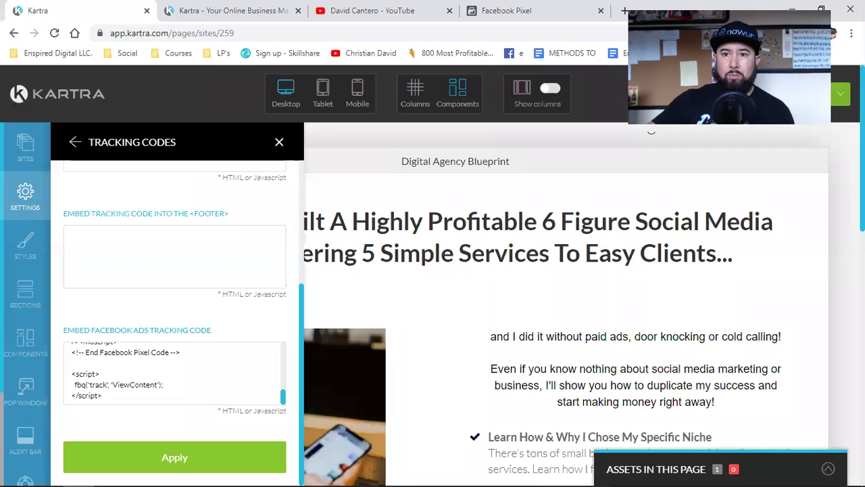
Exit the page builder to the dashboard and filter the pages by the Digital Agency Blueprint category
left_click(821, 94)
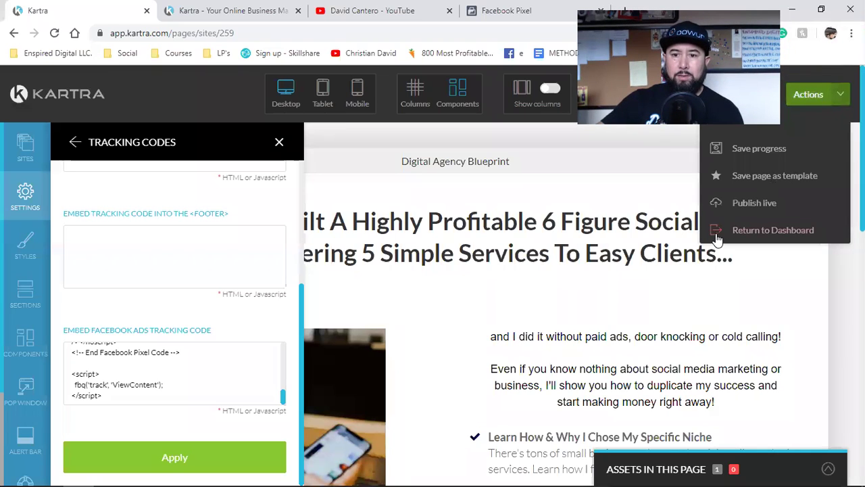
left_click(772, 230)
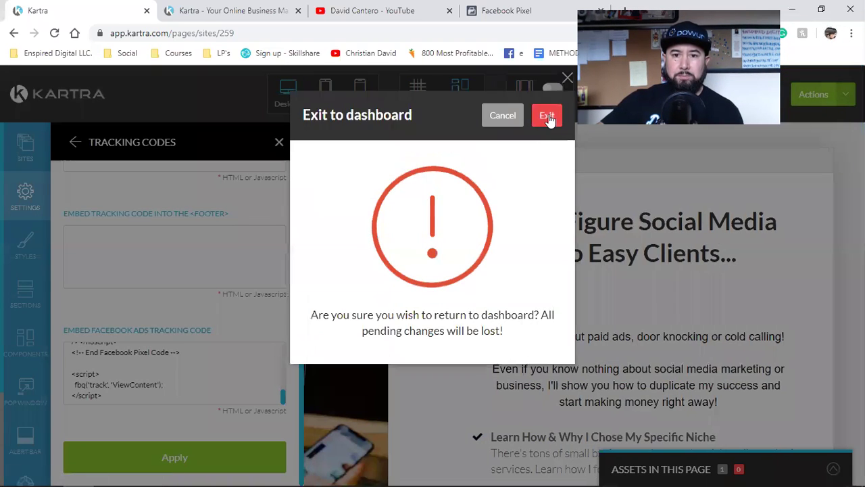
left_click(547, 115)
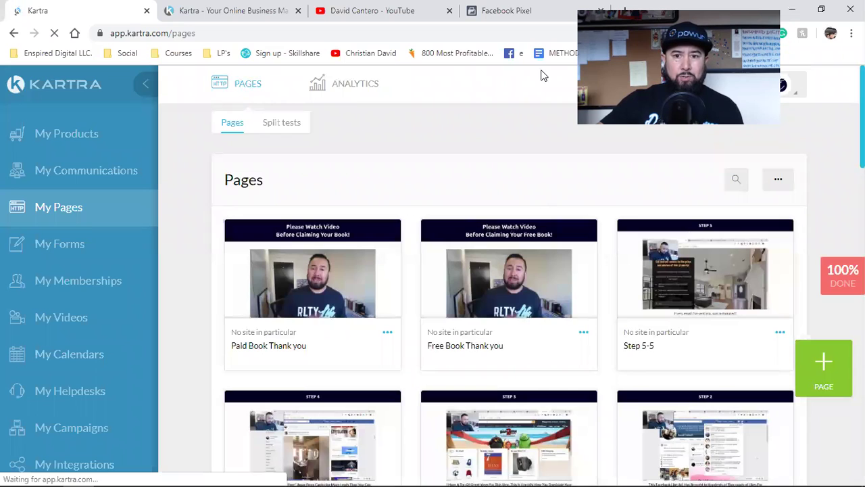
left_click(703, 181)
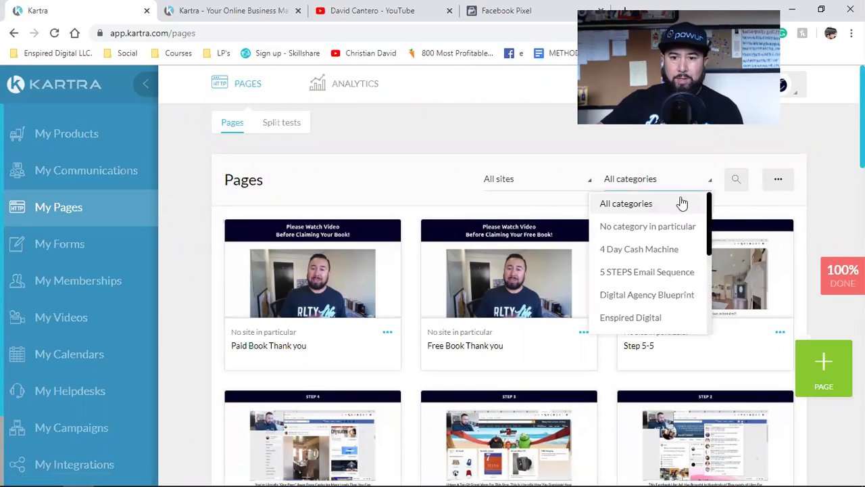
left_click(610, 297)
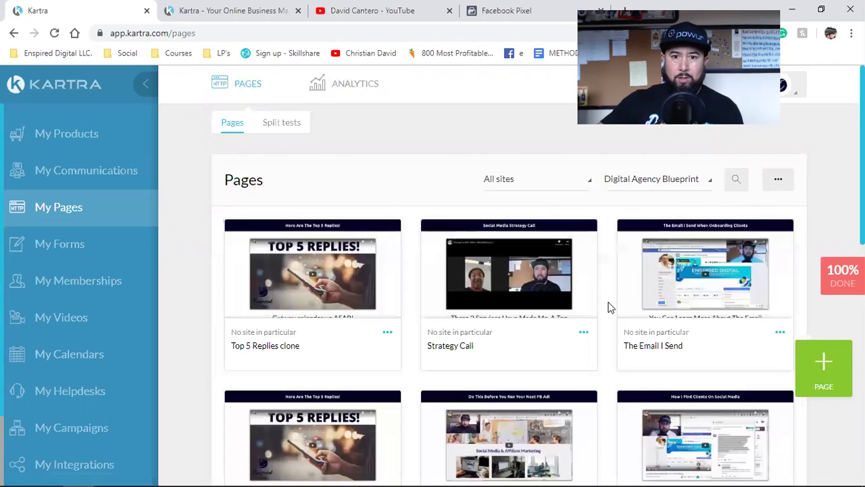
Switch to Facebook Events Manager, restart the manual pixel installation, and copy the pixel base code
left_click(513, 10)
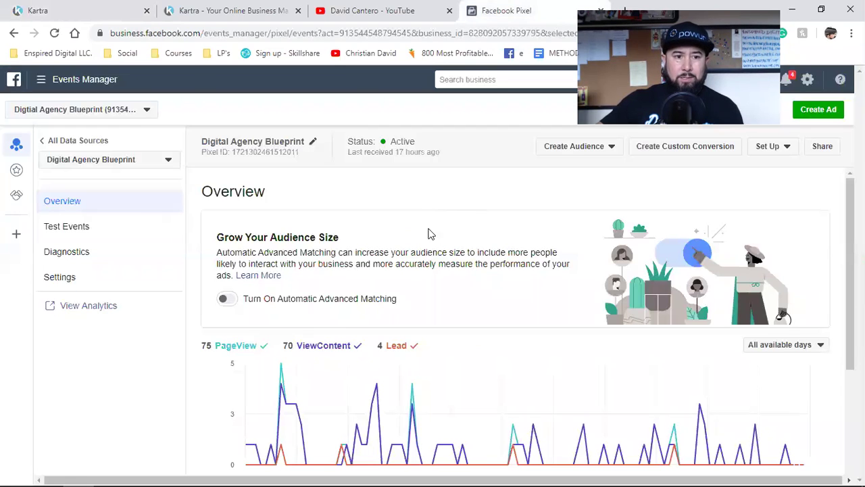
left_click(768, 147)
left_click(764, 166)
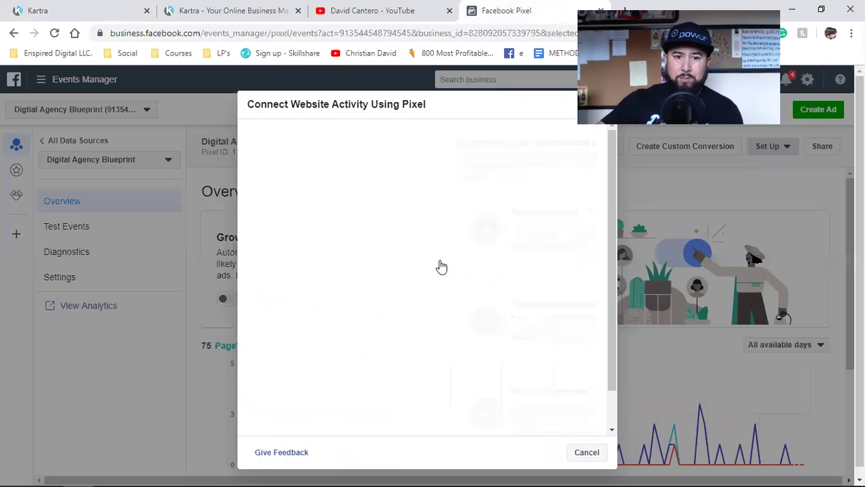
left_click(403, 309)
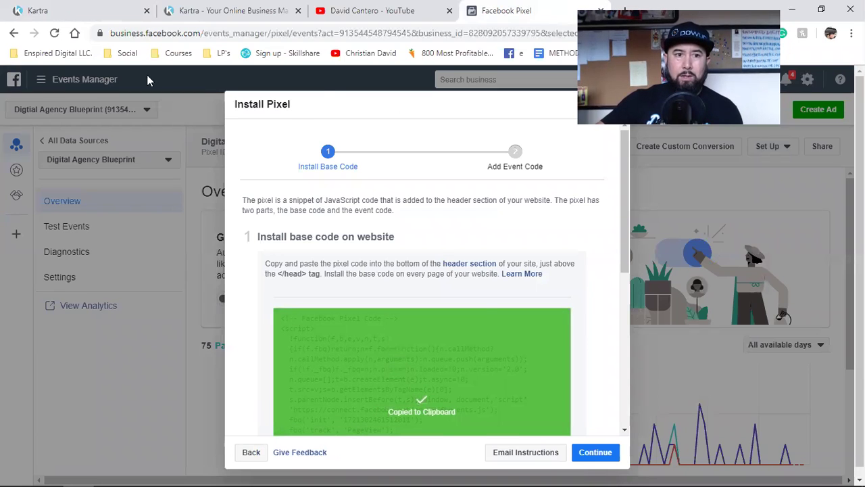
Switch to Kartra and open the DAB - Thank You Page in the page builder
left_click(86, 10)
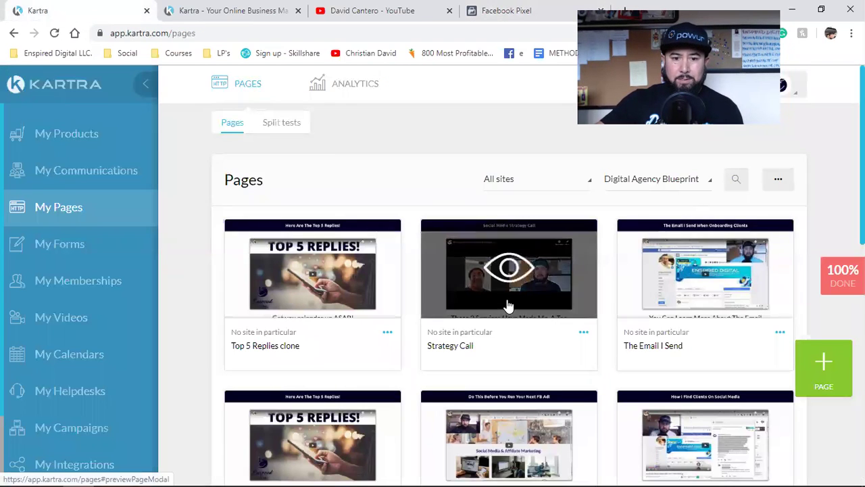
scroll(508, 306, "down", 7)
left_click(388, 403)
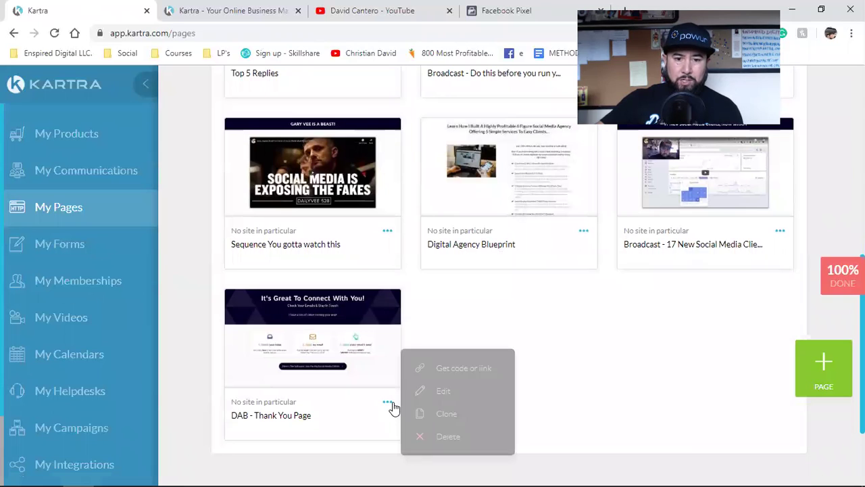
left_click(452, 391)
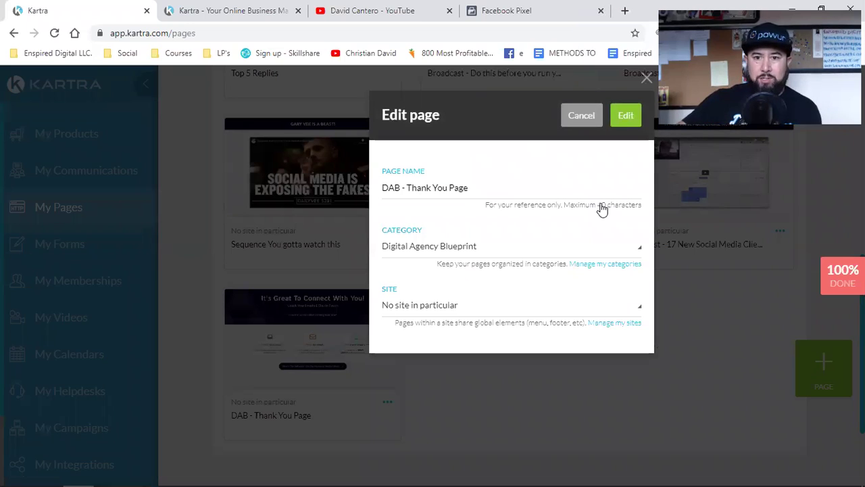
left_click(626, 115)
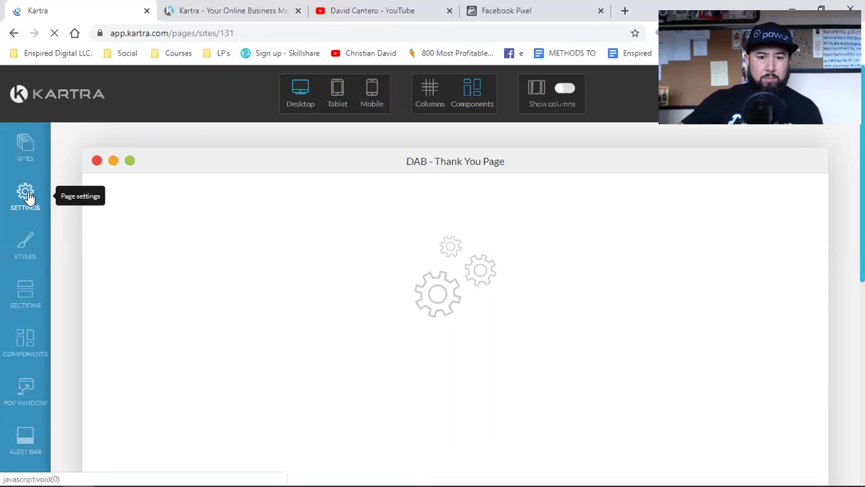
Replace the thank-you page's Facebook Ads tracking code with the copied pixel base code, and add blank lines after it
left_click(27, 196)
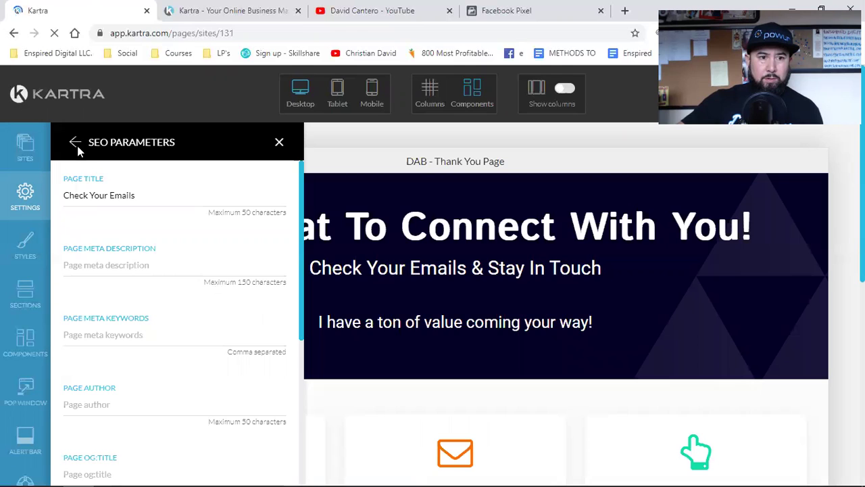
left_click(74, 143)
left_click(208, 248)
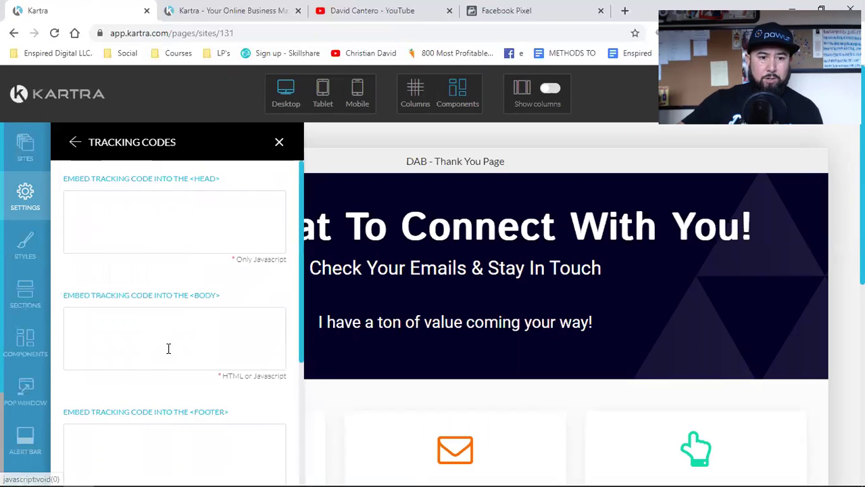
scroll(166, 350, "down", 5)
left_click_drag(68, 351, 144, 434)
key("ctrl+z")
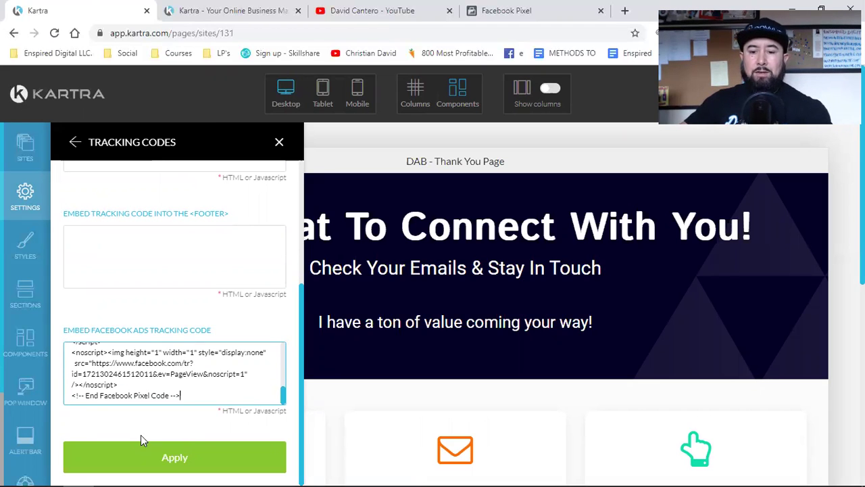
key("Return")
key("Return")
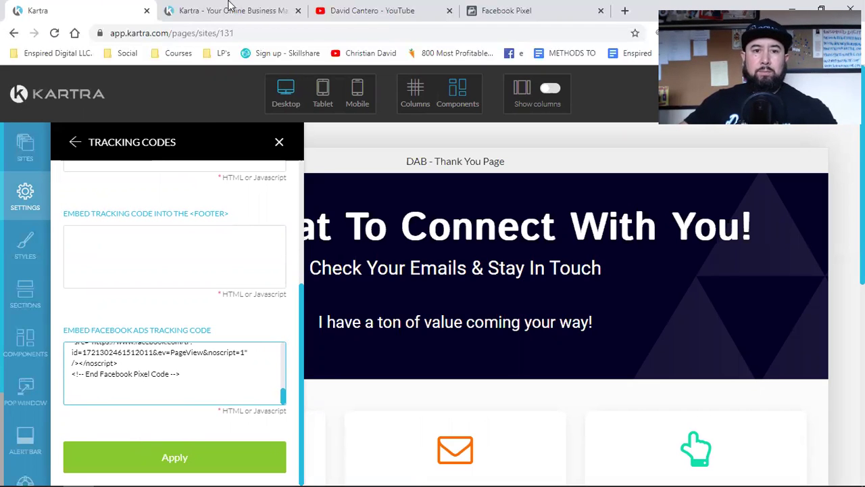
Switch to Facebook Events Manager, continue the pixel installation to the event code stage, and choose the Professional Services business category
left_click(473, 10)
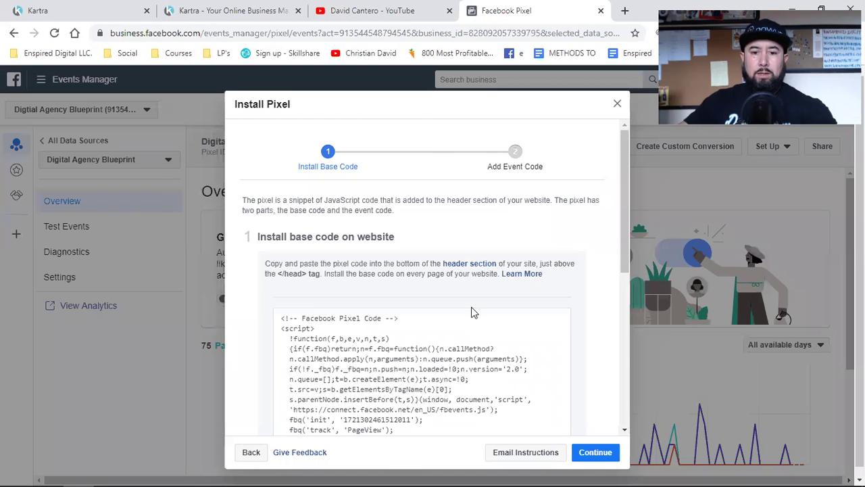
scroll(473, 312, "down", 3)
left_click(590, 452)
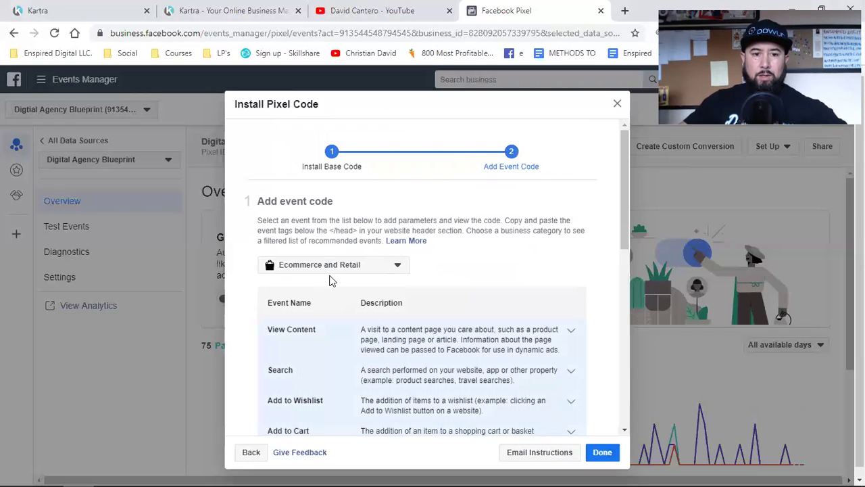
left_click(329, 269)
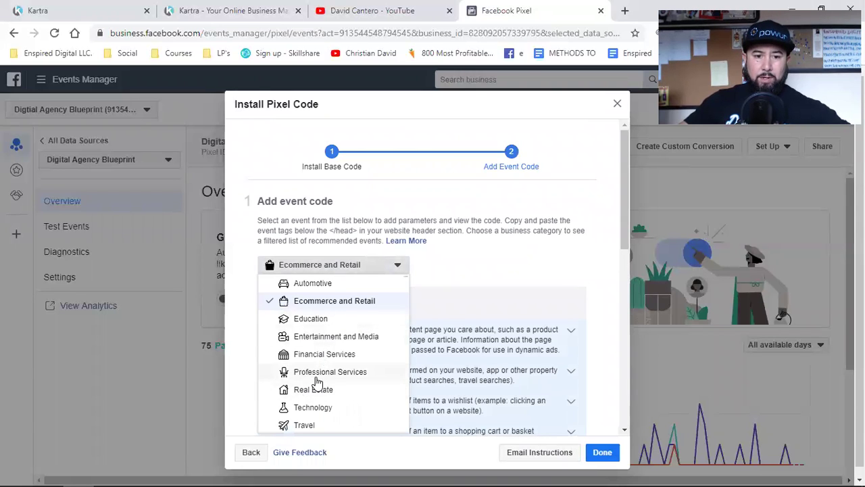
left_click(335, 371)
scroll(426, 295, "down", 4)
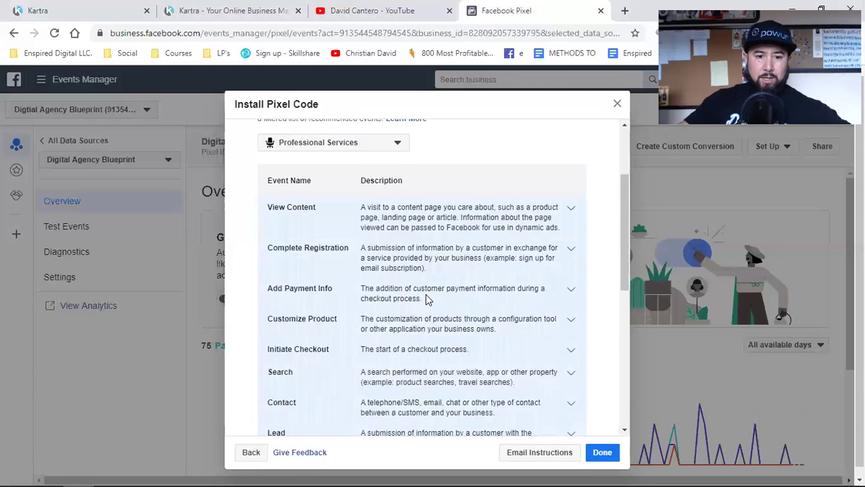
Expand the Lead event, turn off Send Event Parameters, and copy its page-load event code
left_click(421, 319)
scroll(367, 320, "down", 3)
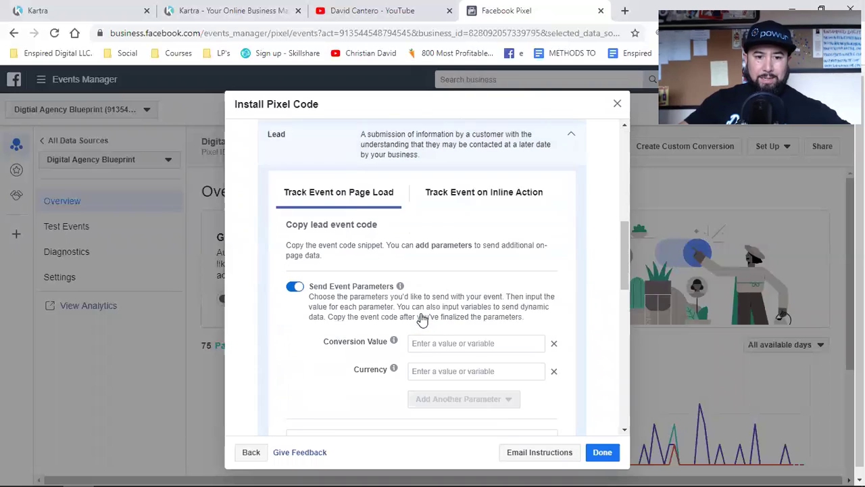
left_click(294, 265)
left_click(419, 295)
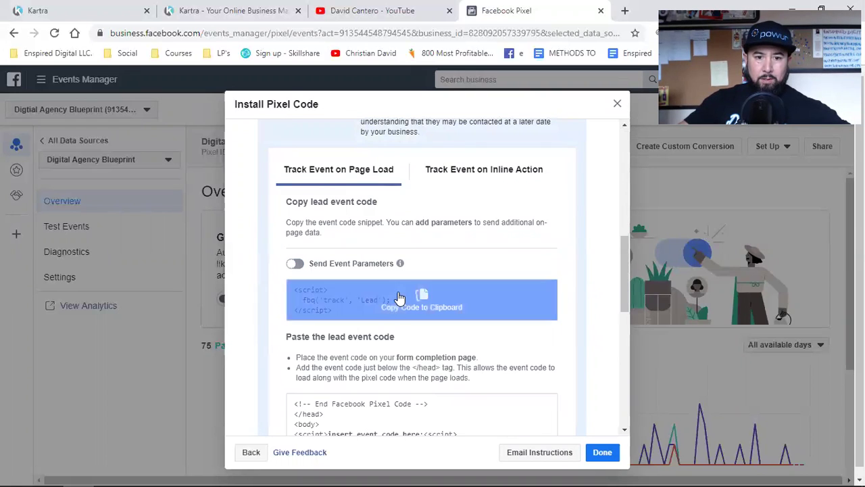
left_click(602, 458)
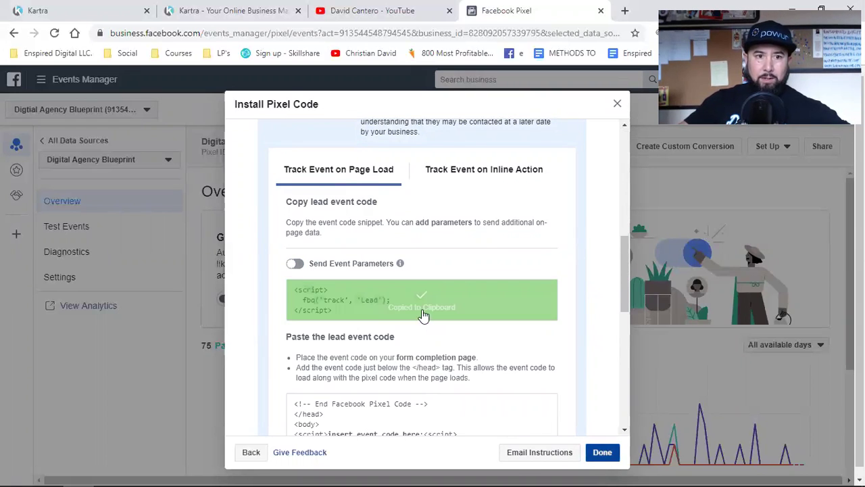
Switch to Kartra, paste the Lead event code below the thank-you page's pixel base code, and apply the tracking codes
left_click(73, 9)
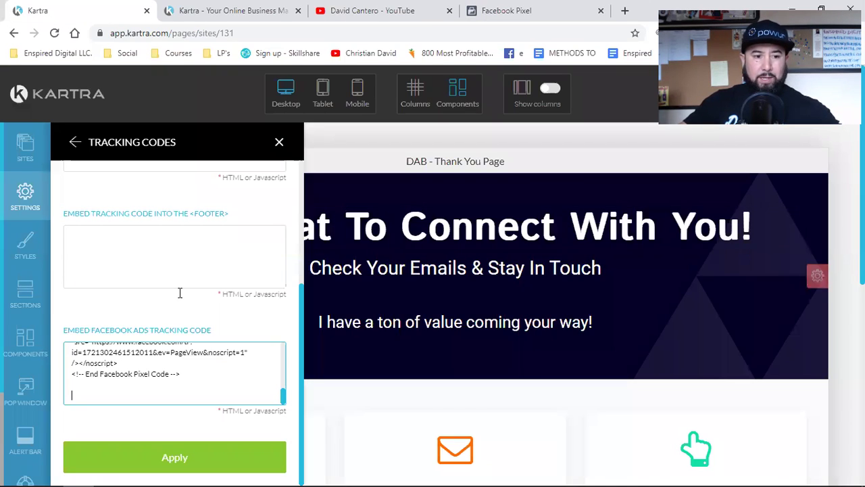
key("ctrl+v")
left_click(190, 455)
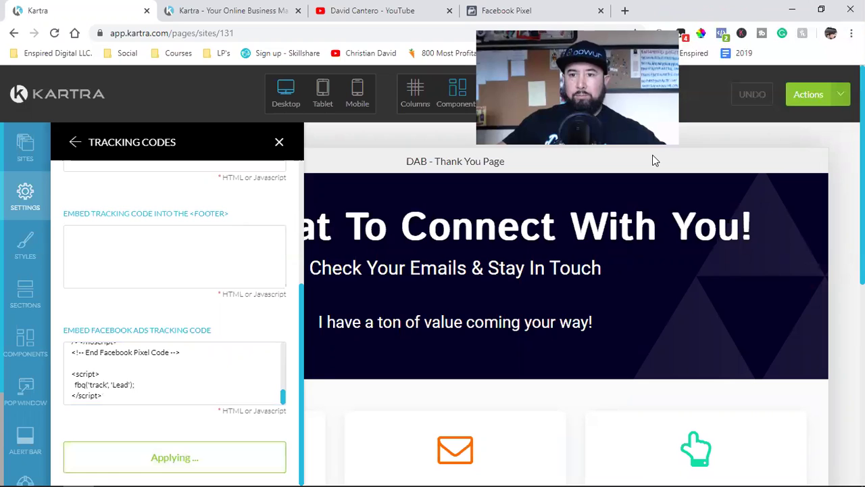
Save the DAB - Thank You Page and close the publish options
left_click(811, 95)
left_click(757, 148)
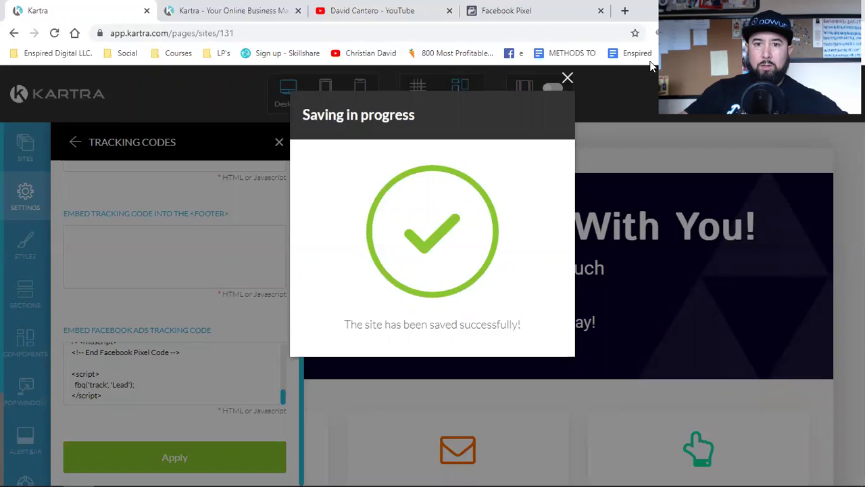
left_click(571, 78)
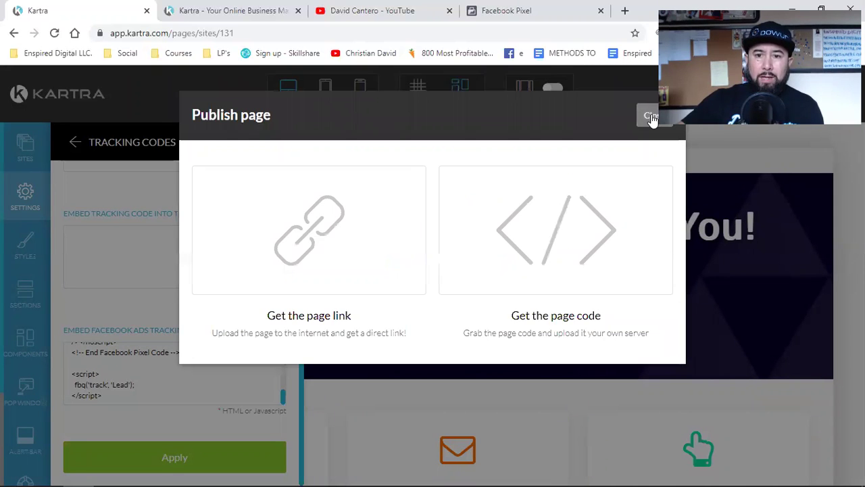
left_click(650, 118)
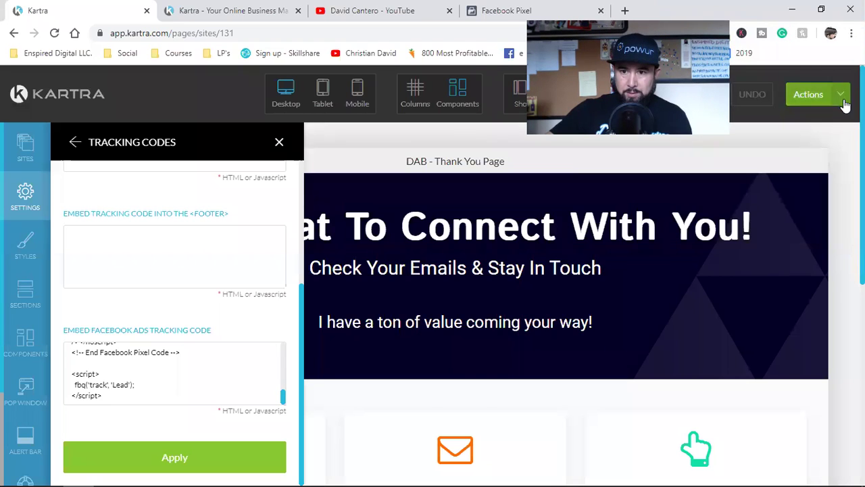
Exit the page builder to the dashboard and filter the page list to the Digital Agency Blueprint category again
left_click(841, 94)
left_click(768, 224)
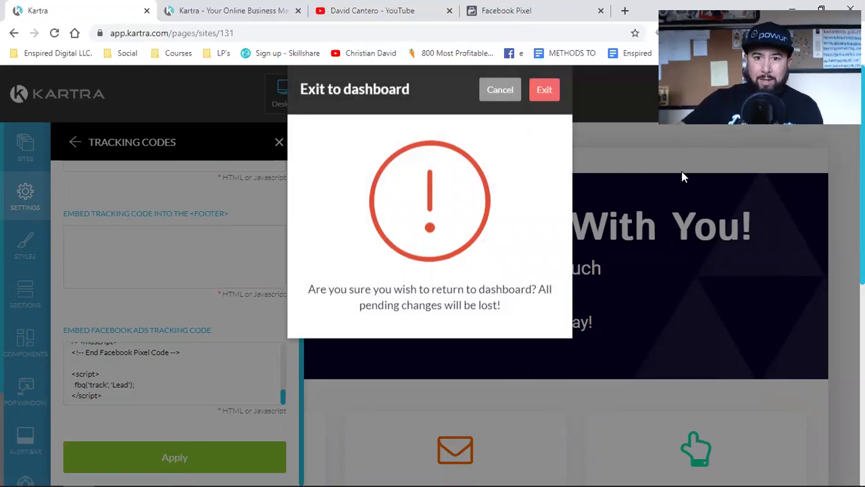
left_click(544, 116)
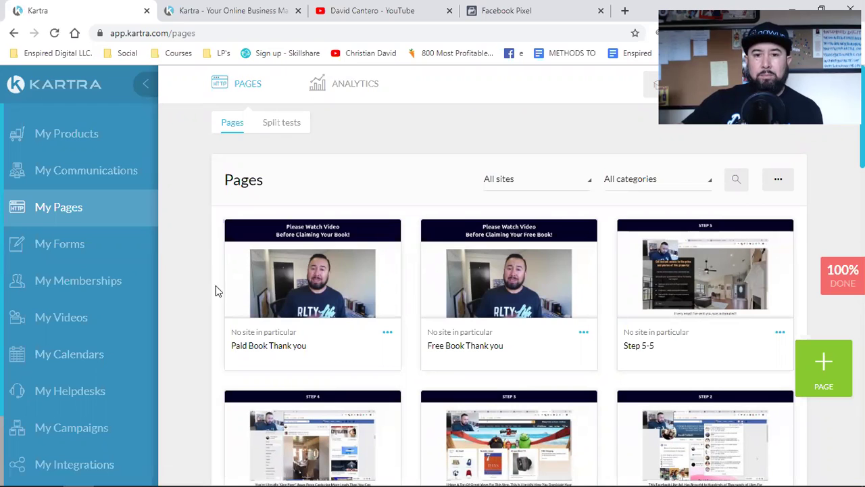
left_click(648, 186)
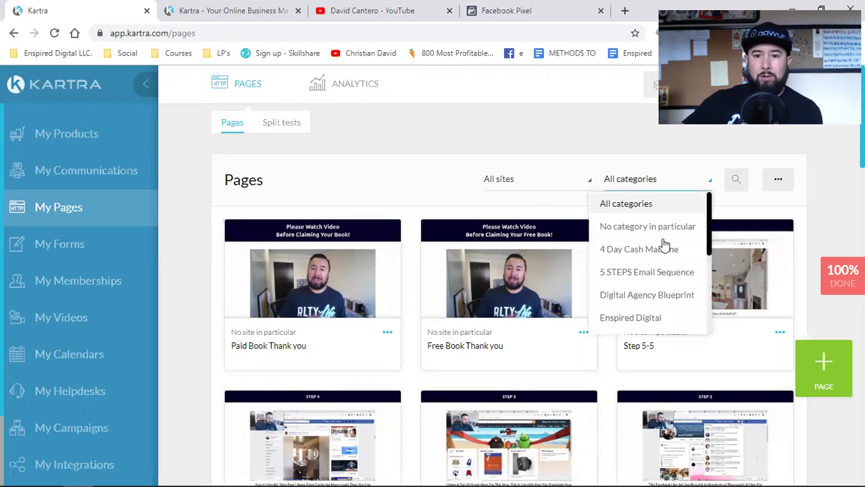
left_click(635, 297)
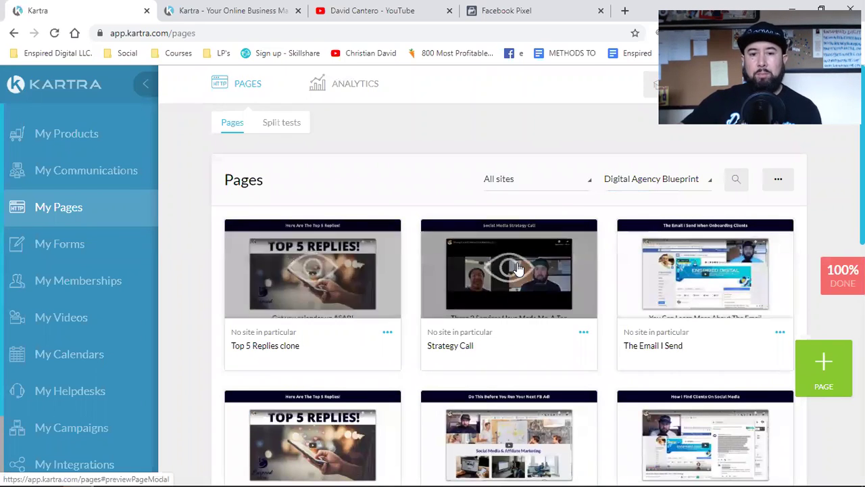
View the published page link of the DAB - Thank You Page, and close the publish dialog
scroll(517, 269, "down", 6)
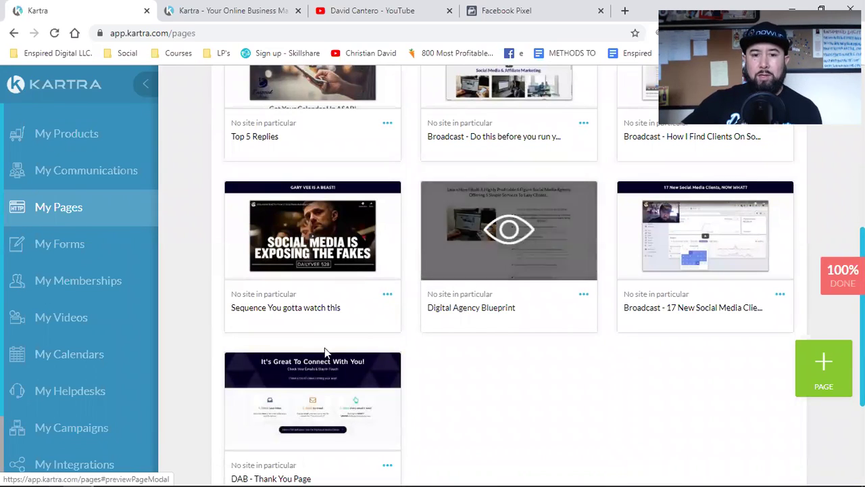
scroll(473, 270, "up", 1)
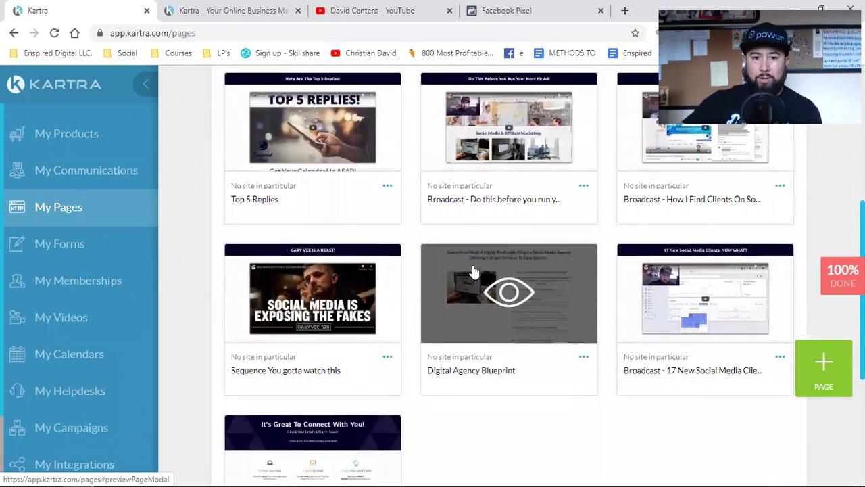
scroll(406, 274, "down", 3)
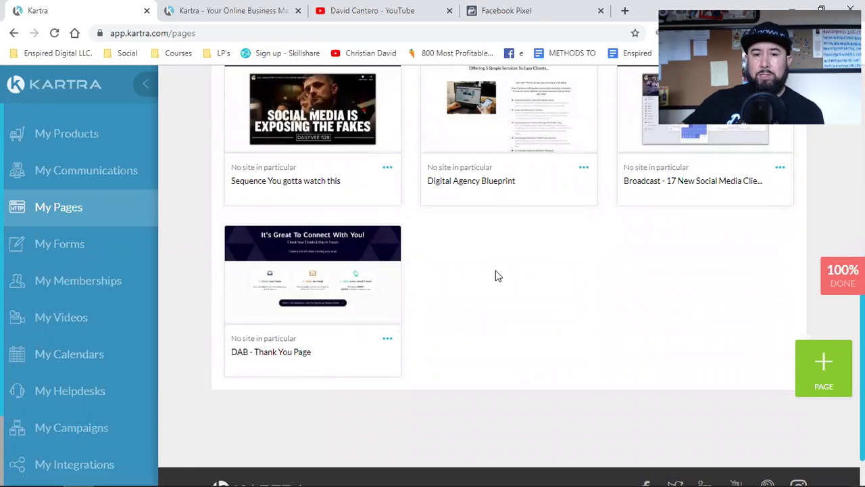
left_click(388, 339)
left_click(462, 305)
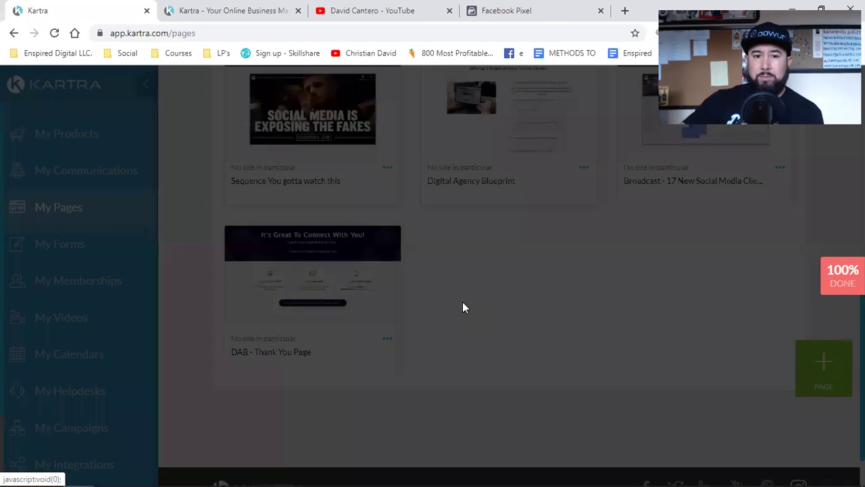
left_click(368, 257)
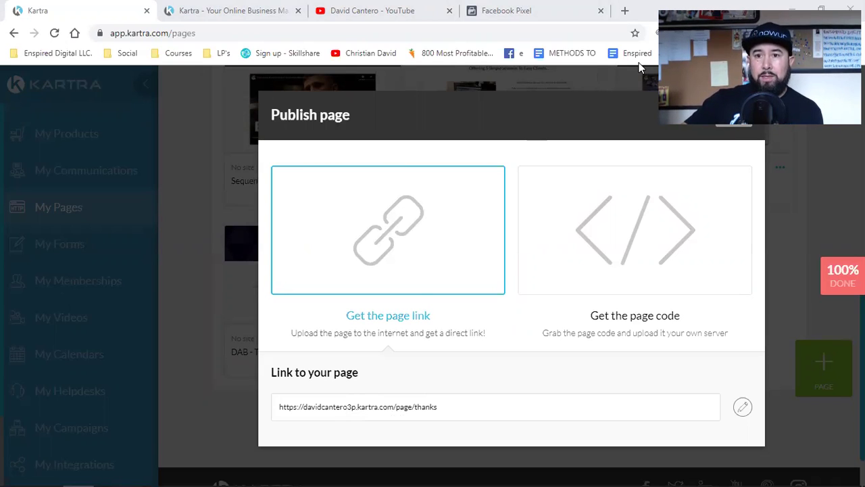
left_click(720, 117)
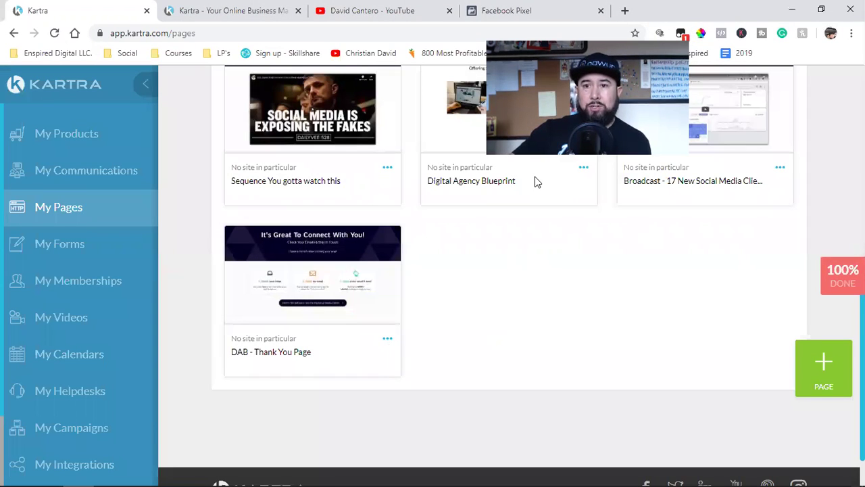
View the page link of "Sequence You gotta watch this", highlight the link's ending, and close the publish dialog
scroll(414, 303, "up", 2)
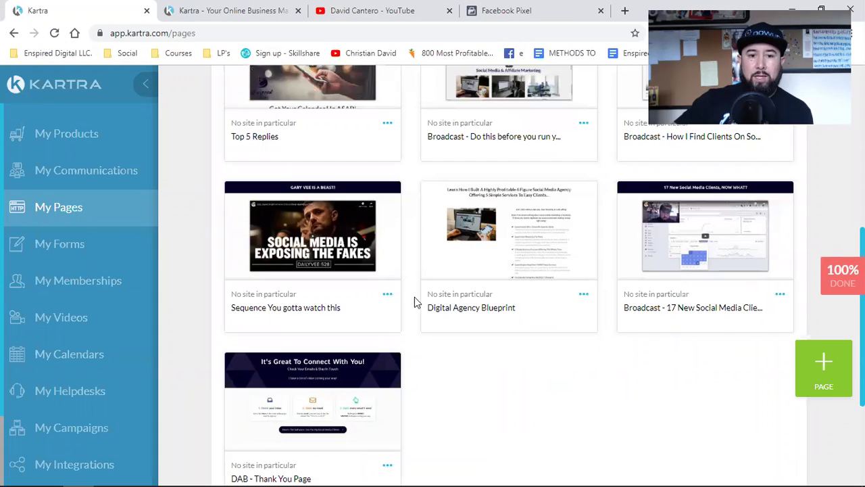
left_click(390, 295)
left_click(496, 263)
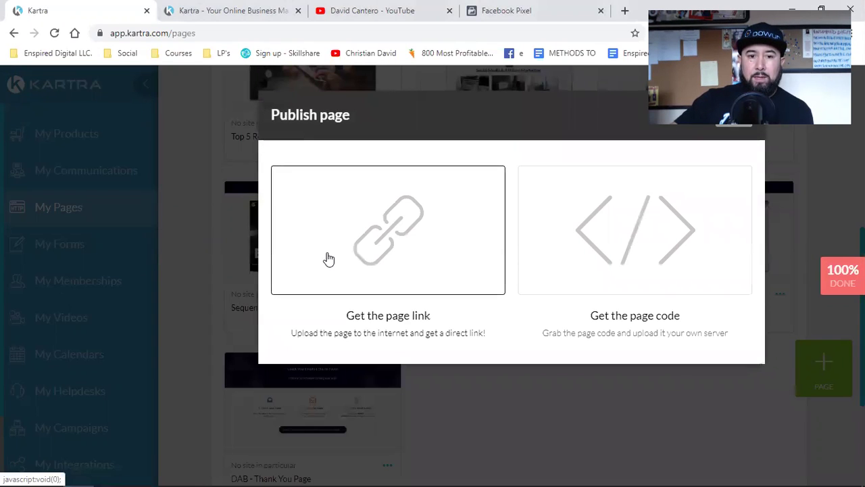
left_click(326, 256)
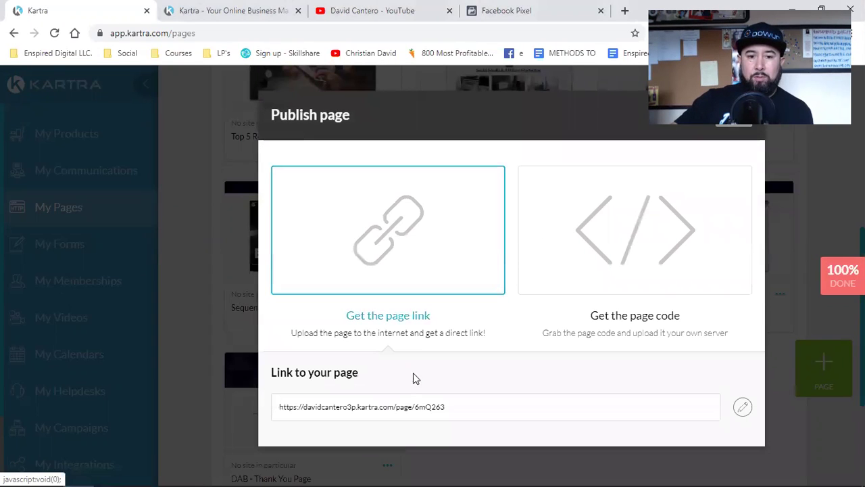
double_click(422, 408)
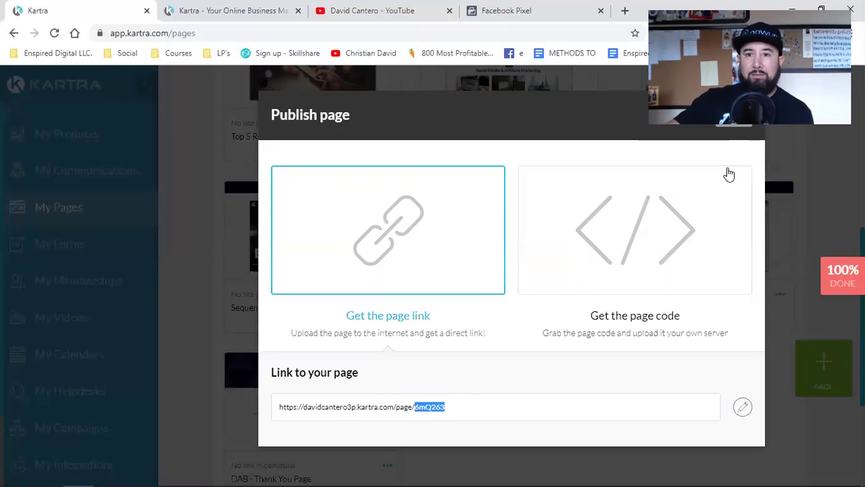
left_click(758, 79)
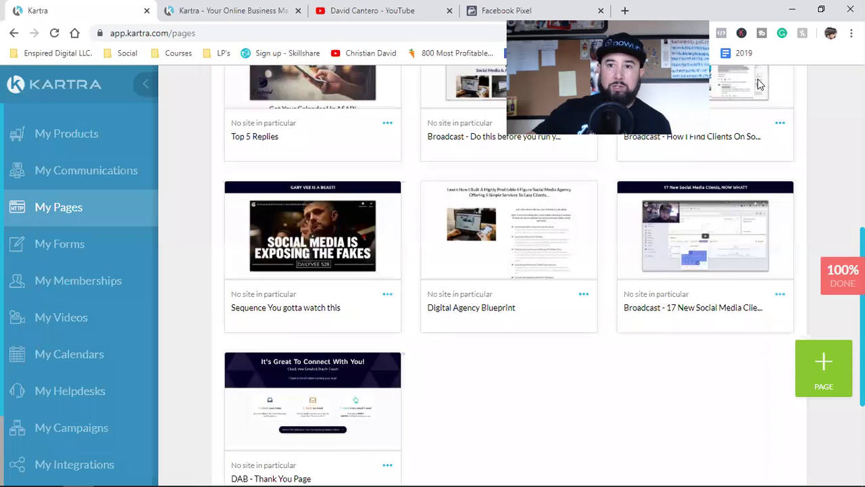
Look through the available page categories in the category filter
scroll(509, 230, "up", 10)
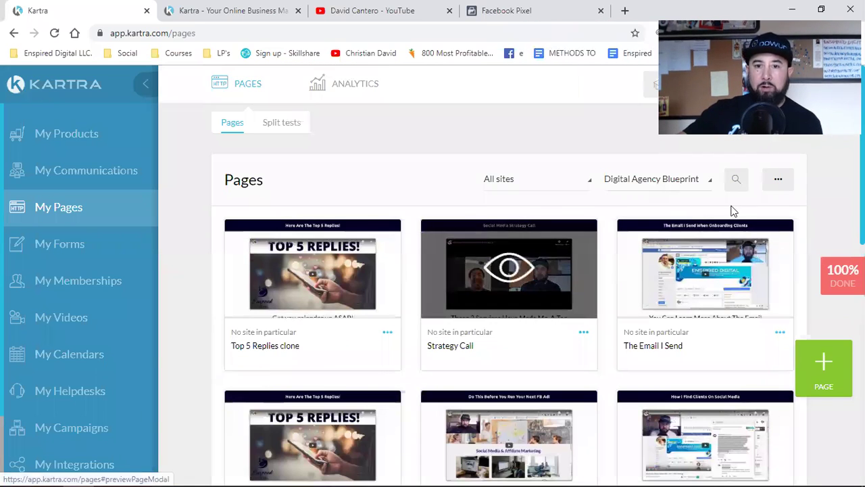
left_click(672, 183)
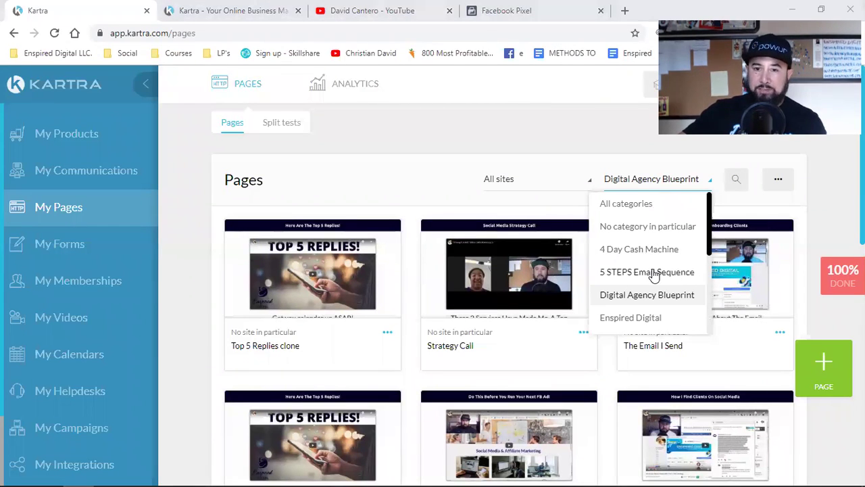
scroll(650, 290, "down", 1)
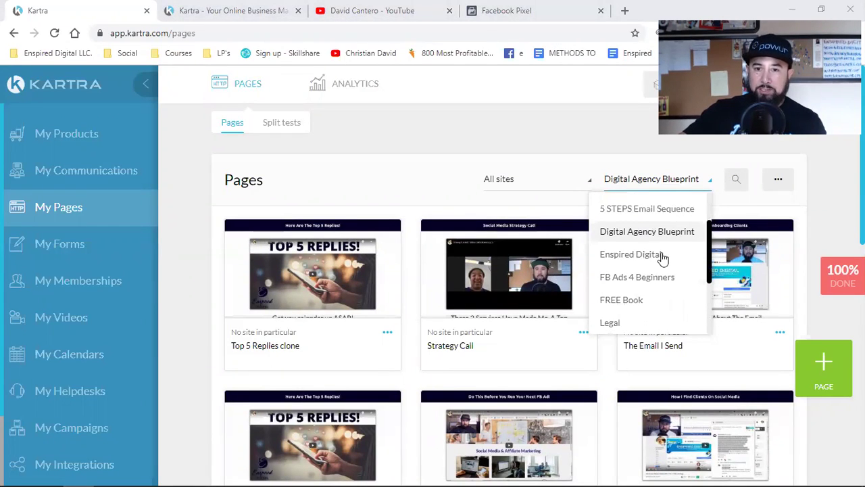
scroll(659, 281, "down", 1)
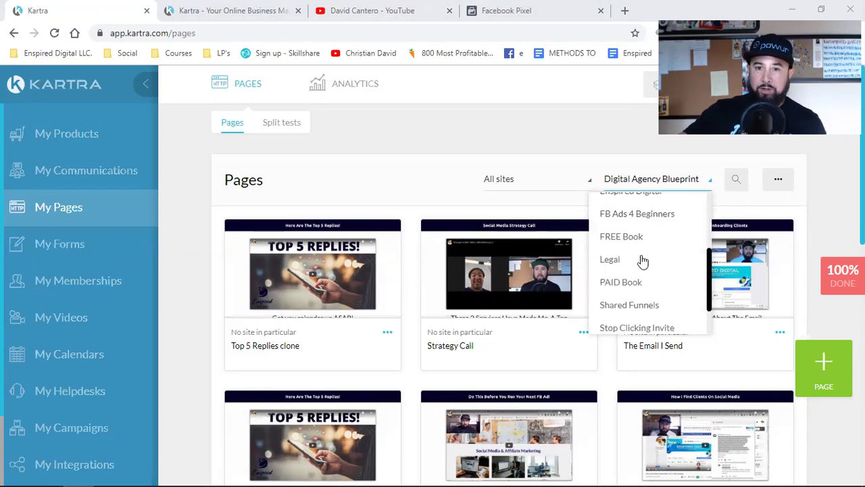
scroll(632, 294, "down", 1)
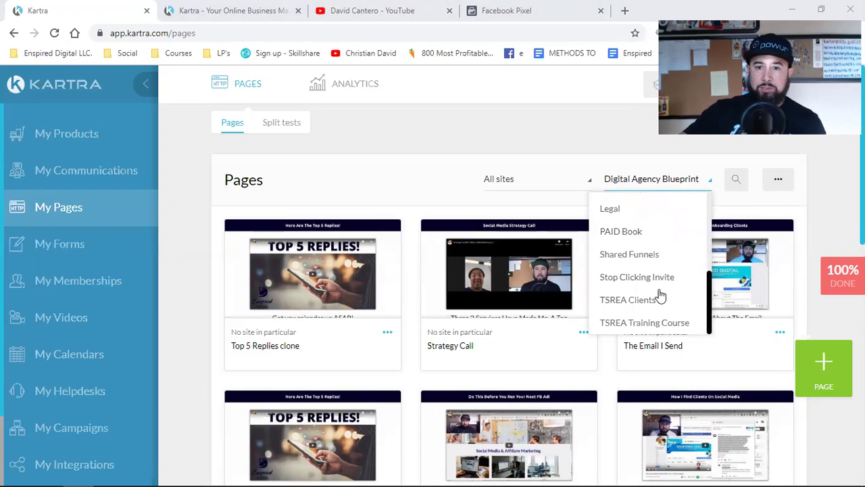
scroll(657, 278, "down", 1)
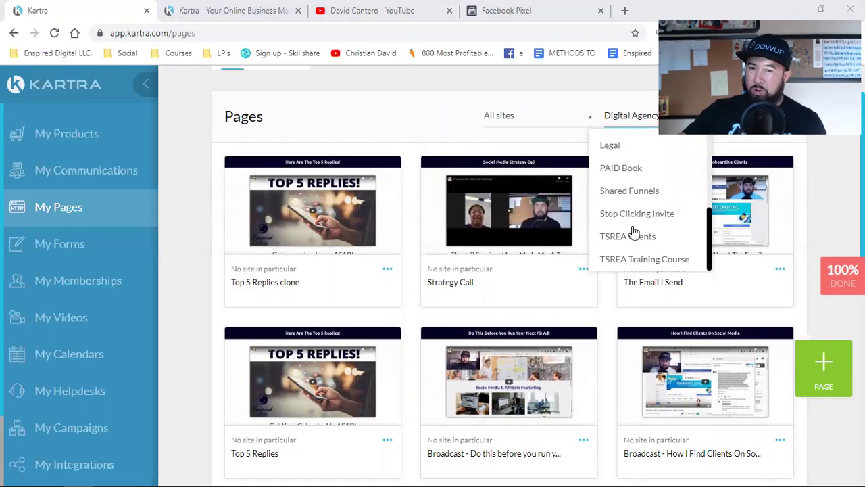
scroll(661, 234, "up", 2)
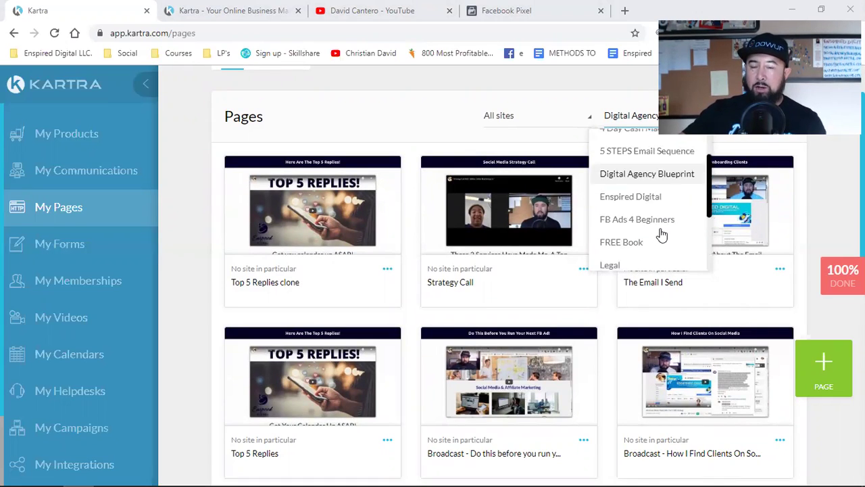
scroll(662, 235, "up", 2)
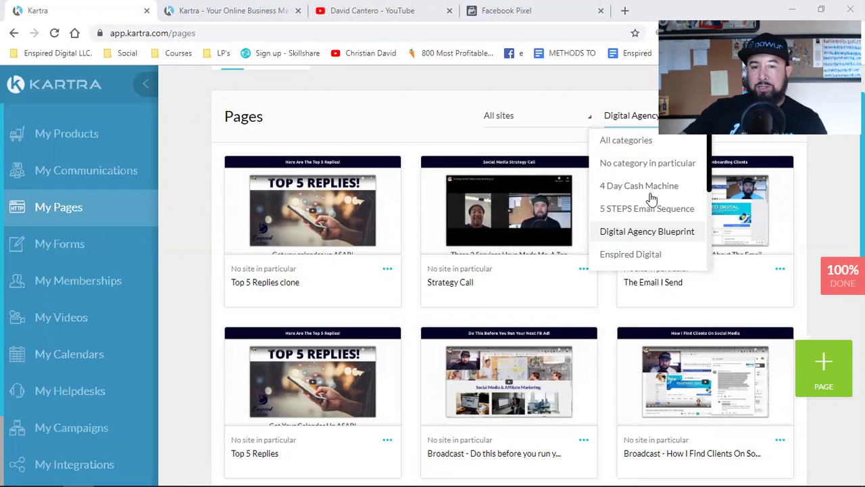
Close the category list, switch to the Kartra pricing page, and highlight the Starter plan's lead allowance and hosted page limit
left_click(192, 288)
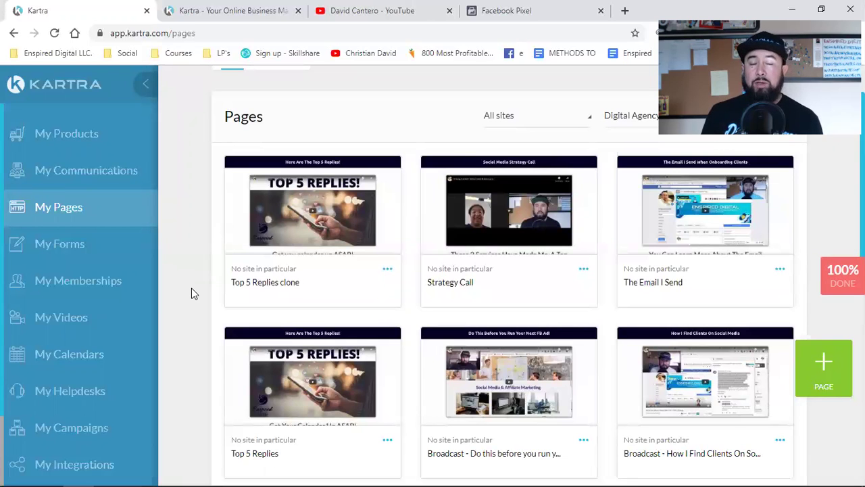
left_click(189, 8)
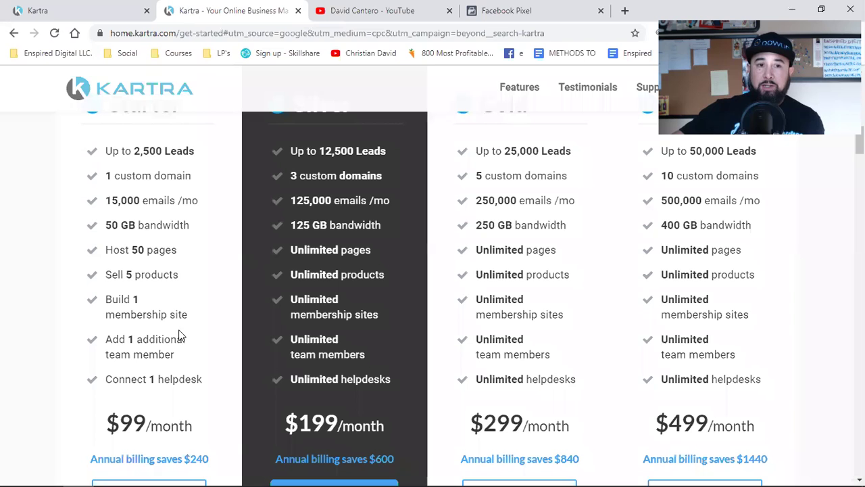
double_click(149, 152)
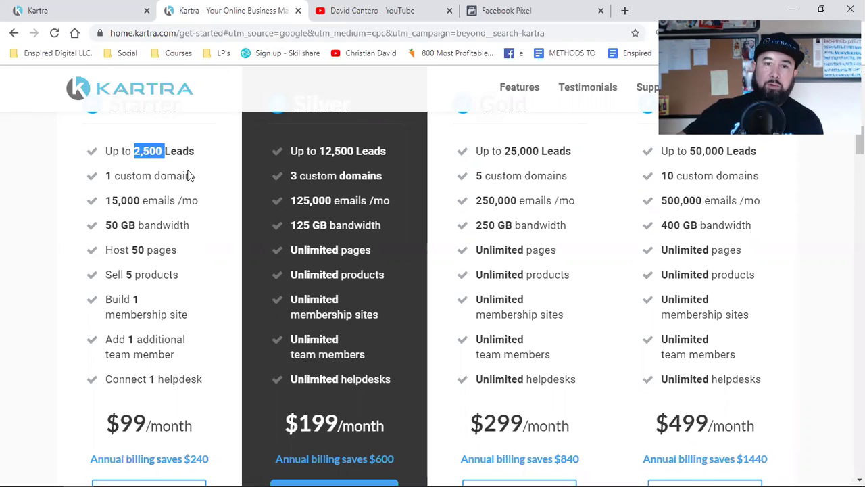
left_click(38, 294)
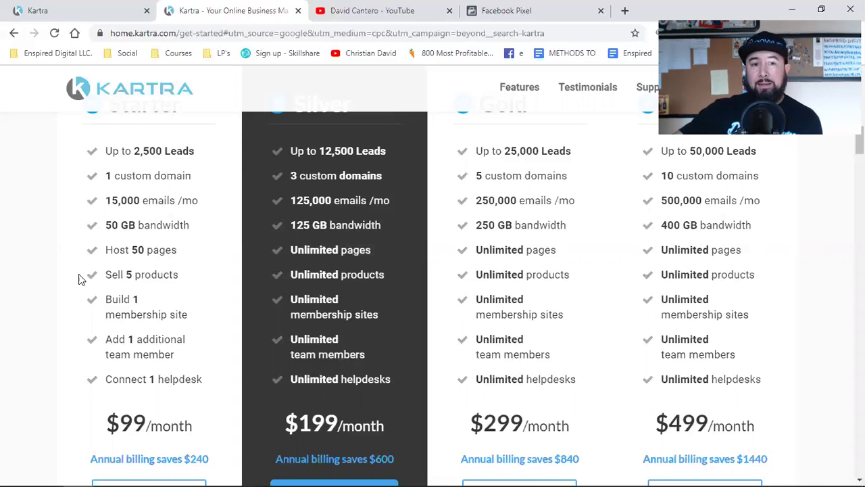
triple_click(135, 247)
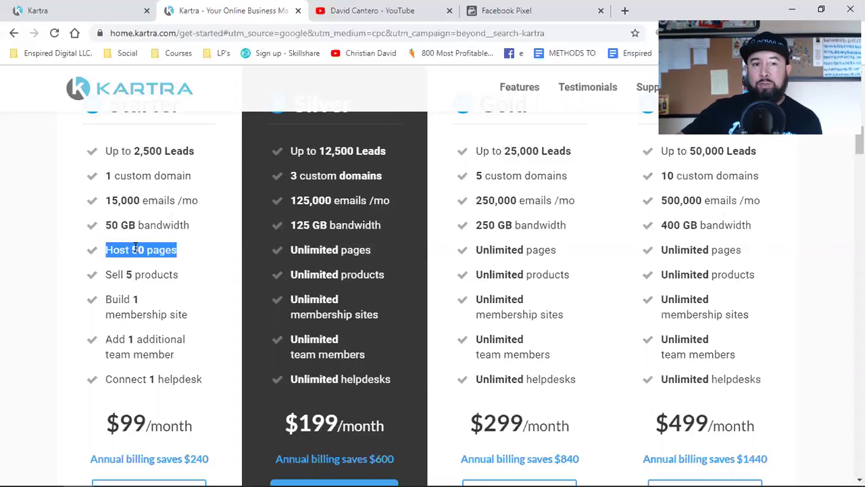
double_click(137, 250)
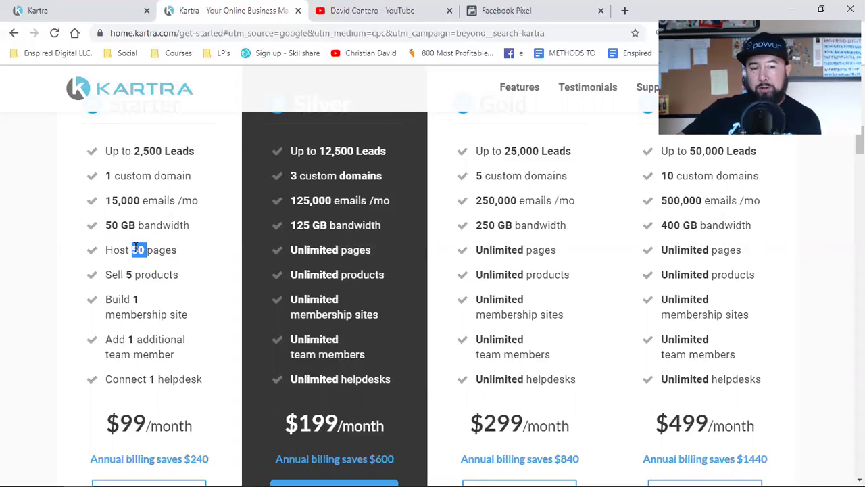
left_click(147, 279)
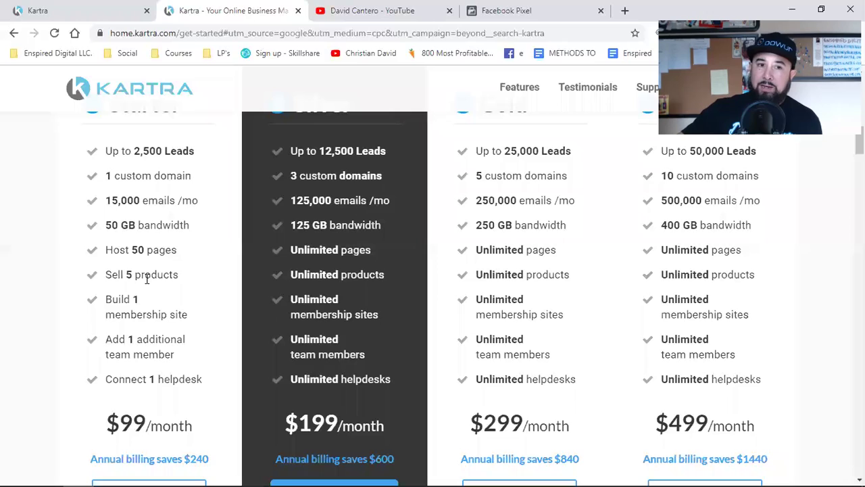